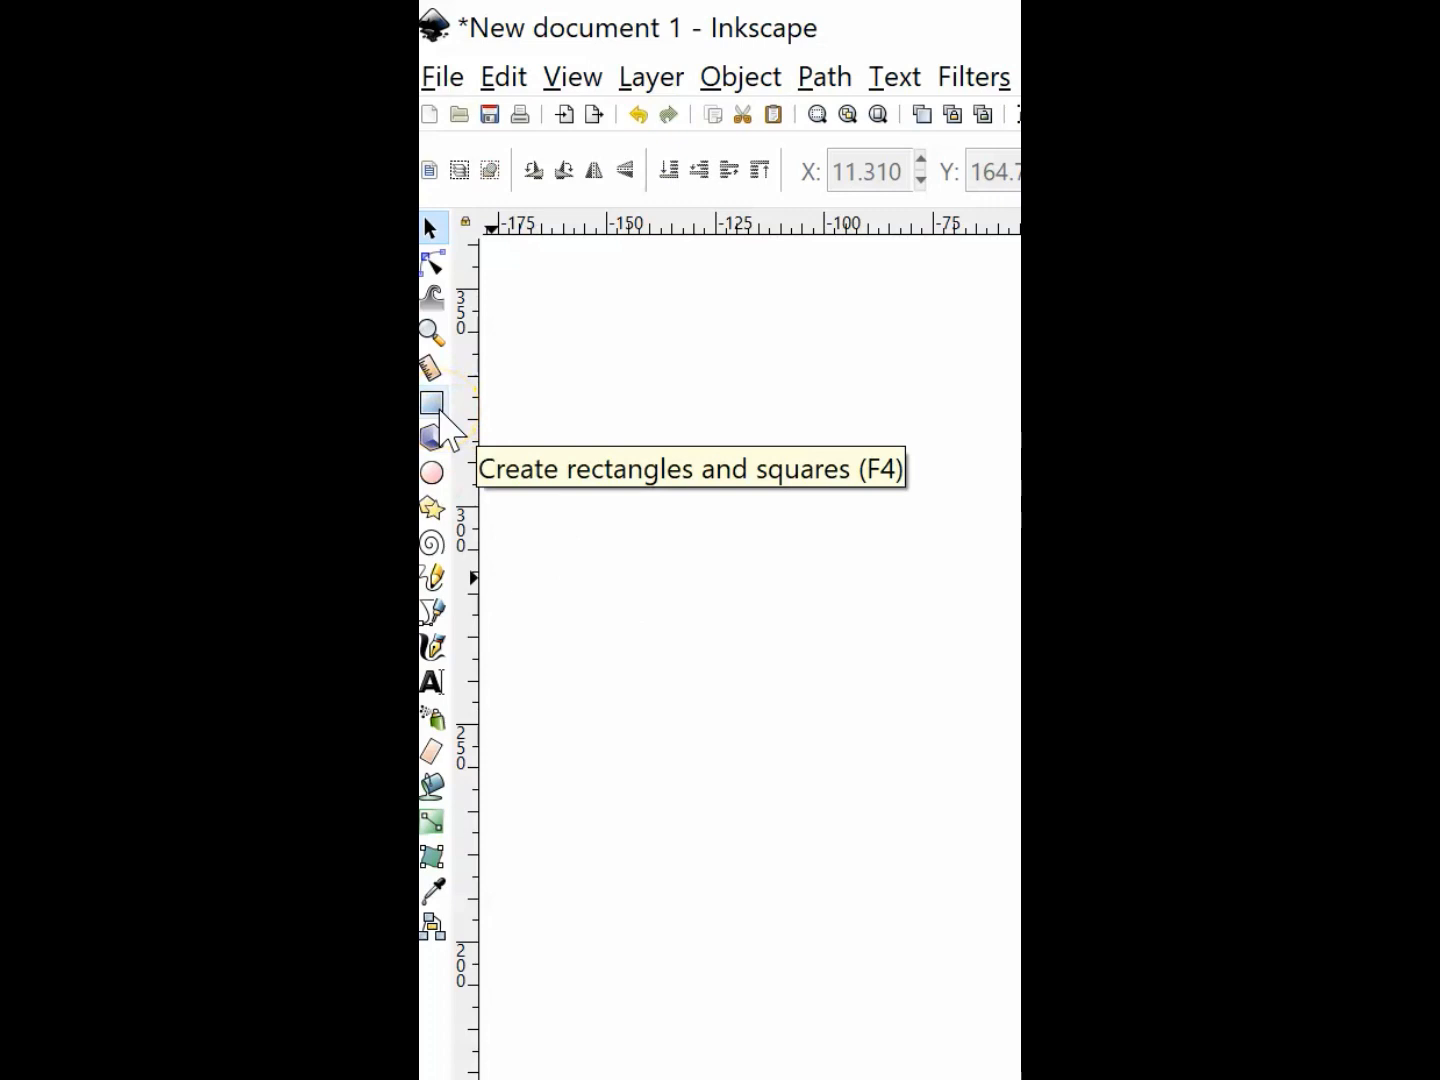
Draw a thin horizontal rectangle about 151 by 3 mm below the existing arrows and a three-cornered star as an arrowhead at its right end.
click(436, 406)
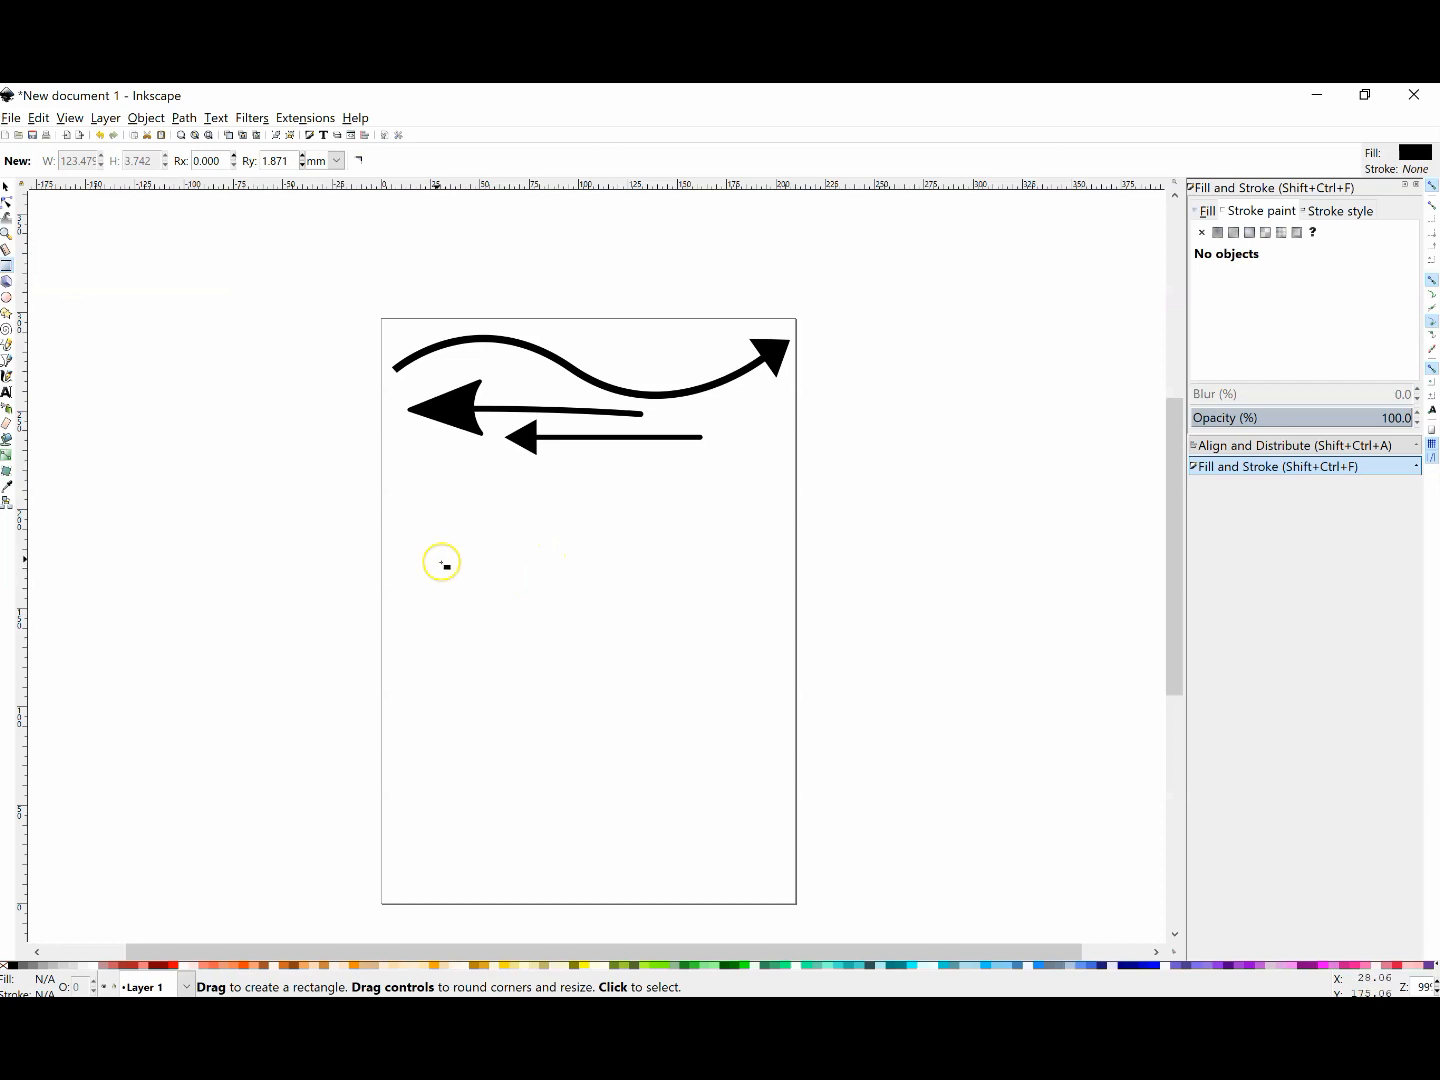
drag(437, 563, 736, 566)
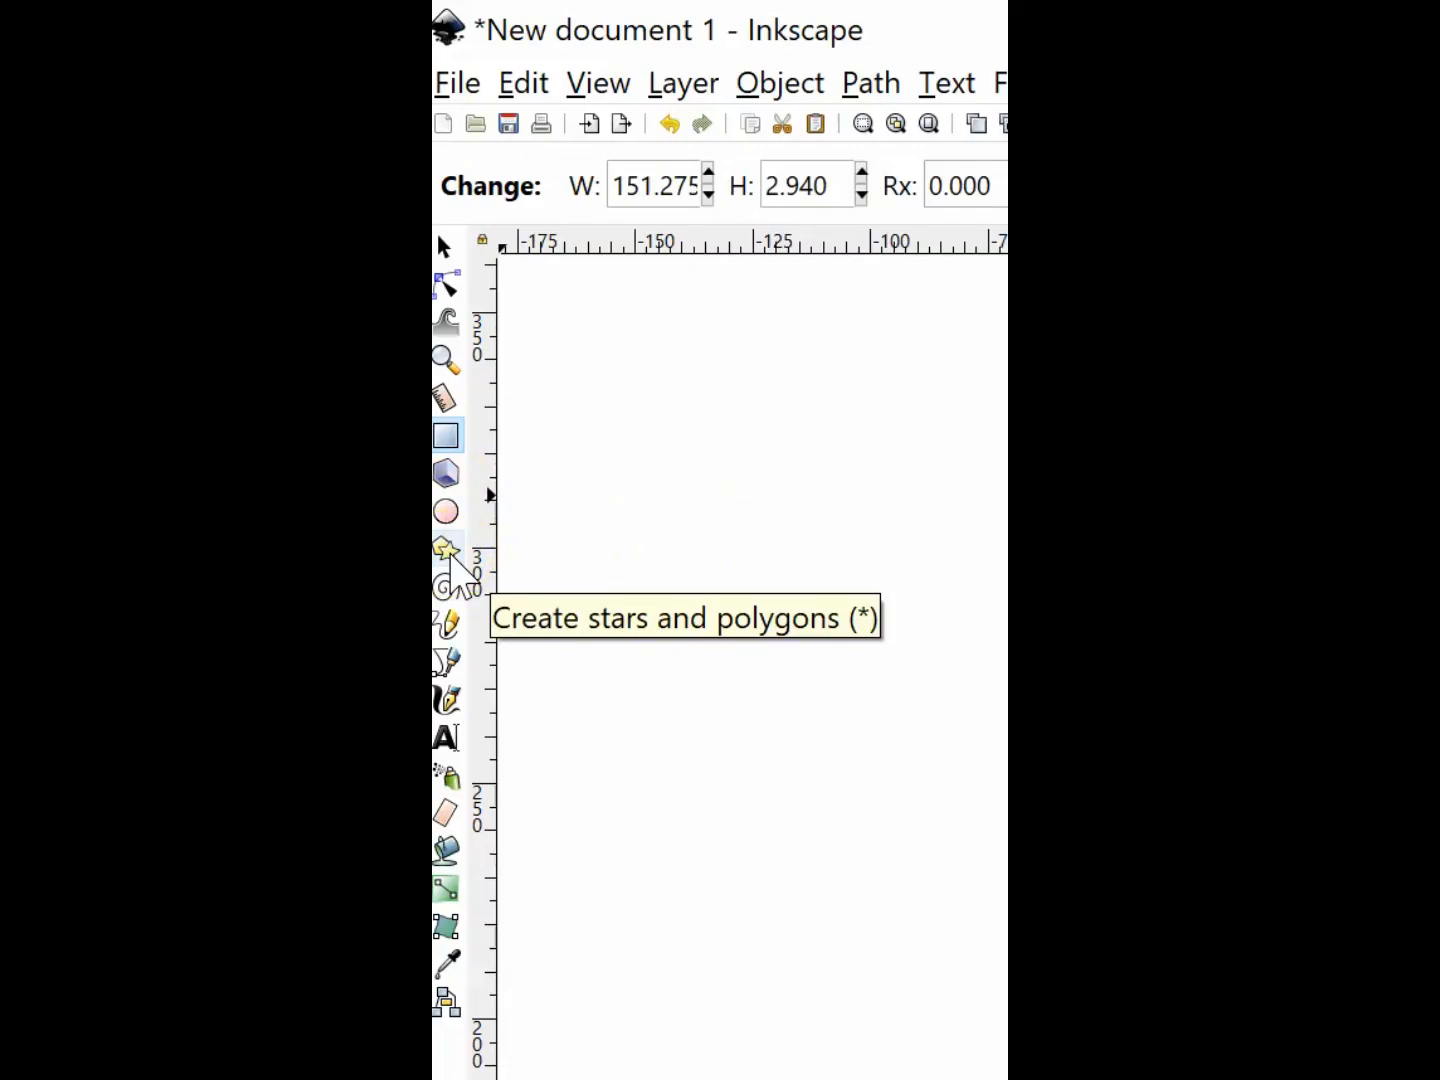
click(449, 553)
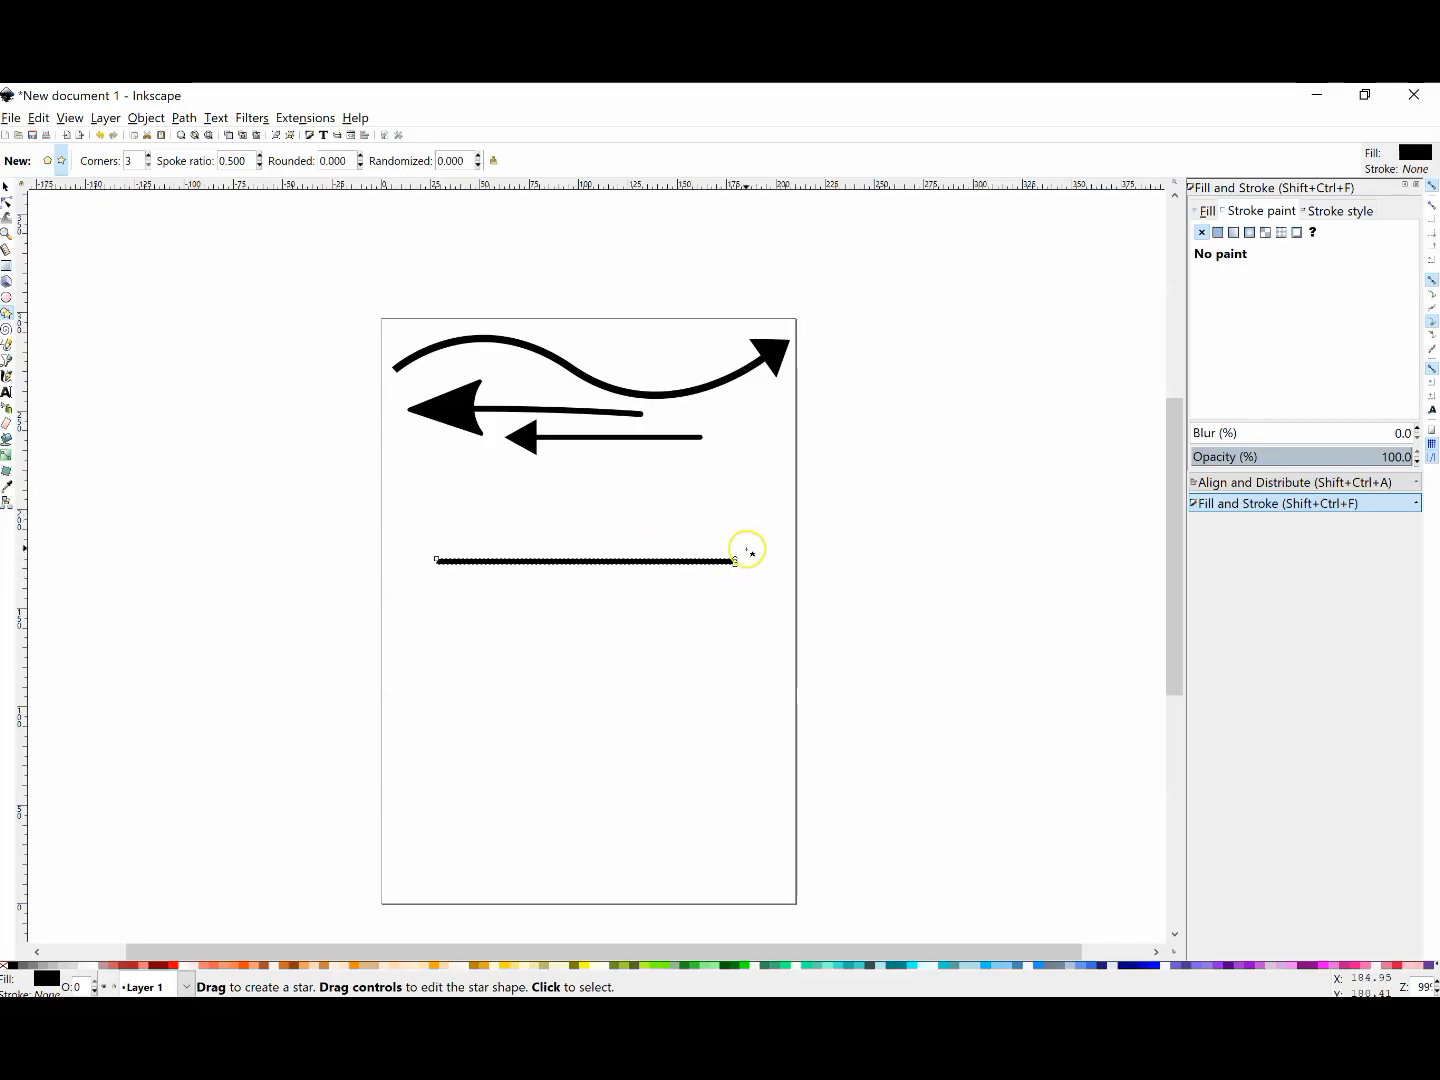
drag(748, 551, 760, 571)
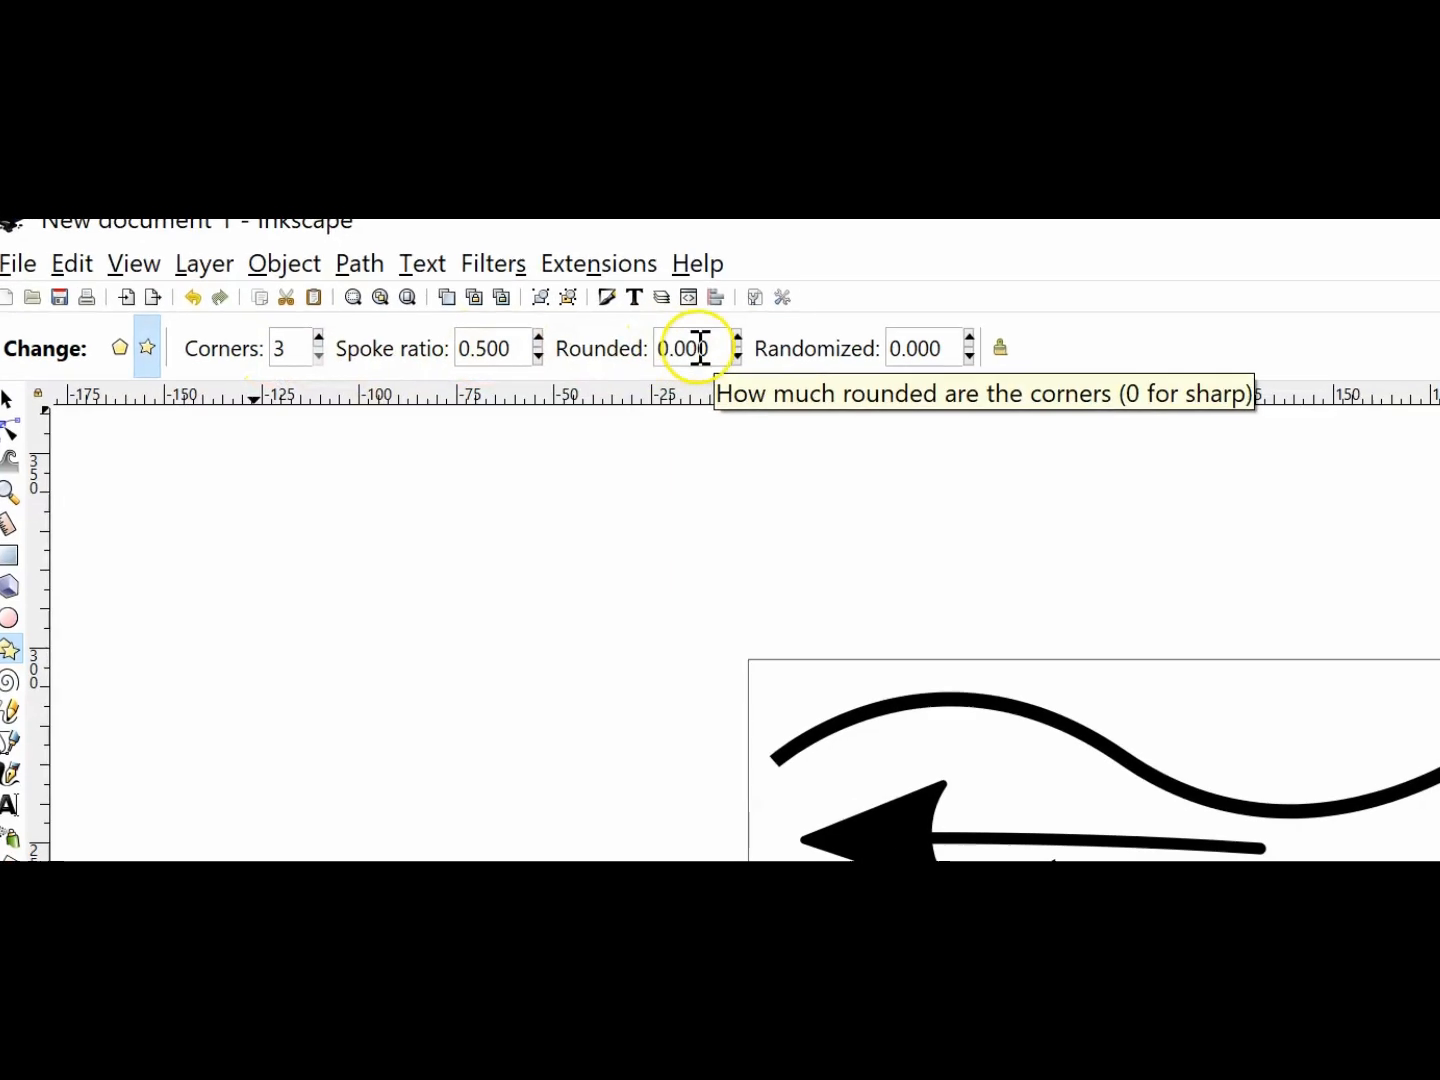
Union the thin rectangle and triangle into one arrow, and scale it down proportionally to about 83 mm wide.
click(13, 447)
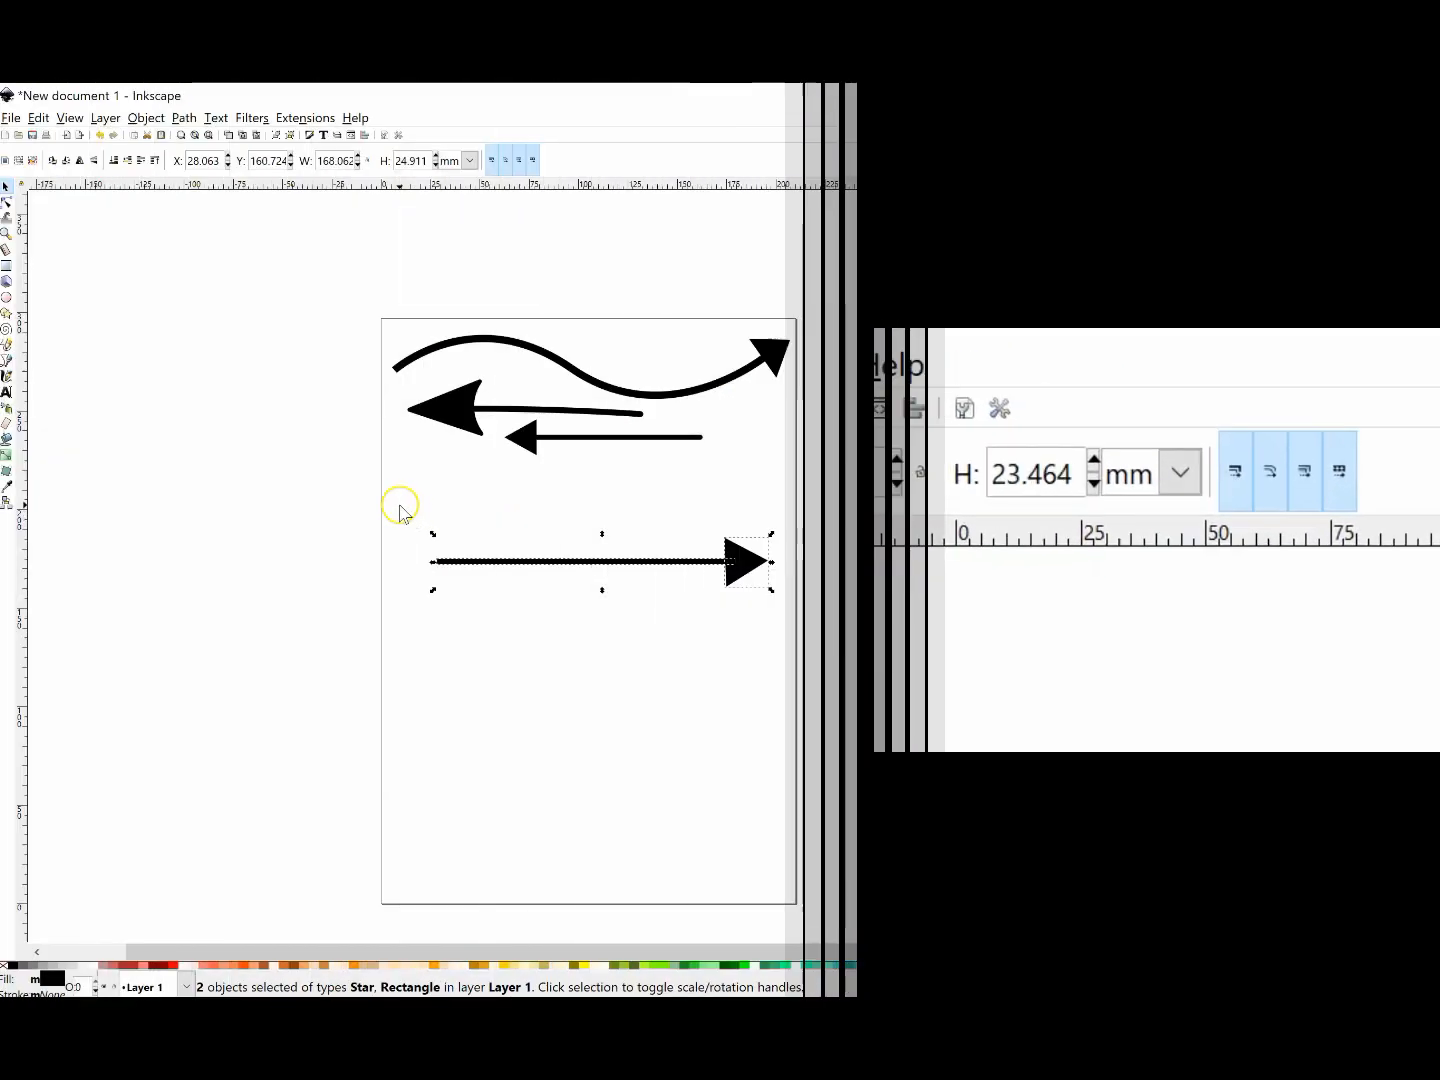
drag(399, 508, 771, 646)
click(745, 600)
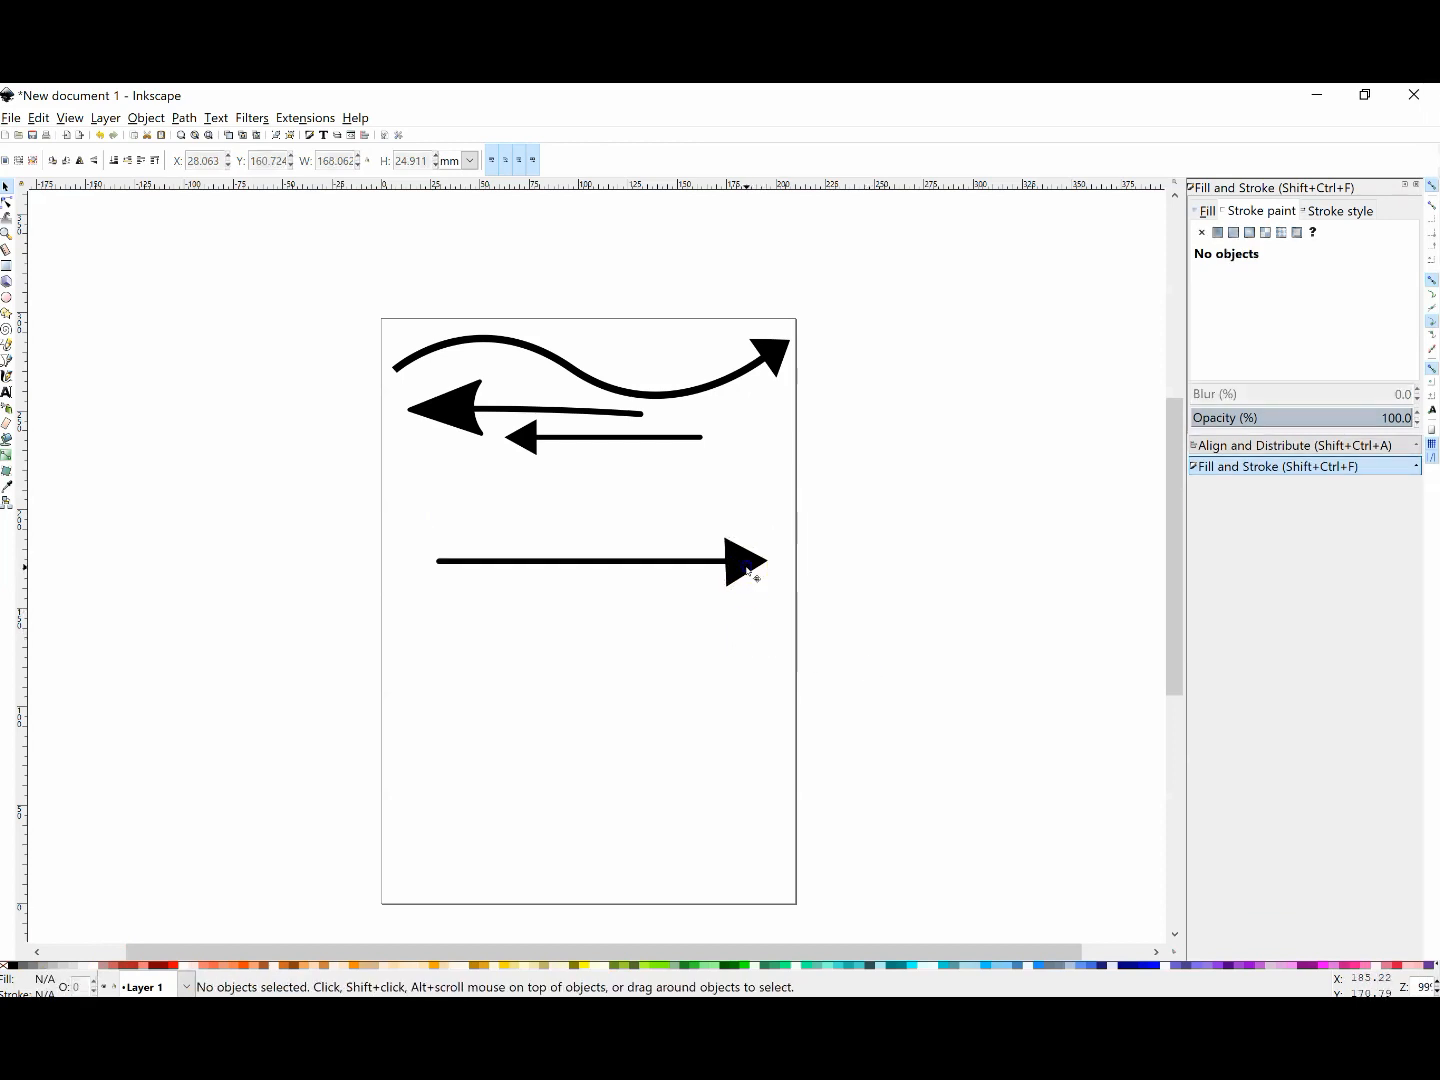
click(747, 570)
drag(380, 498, 778, 667)
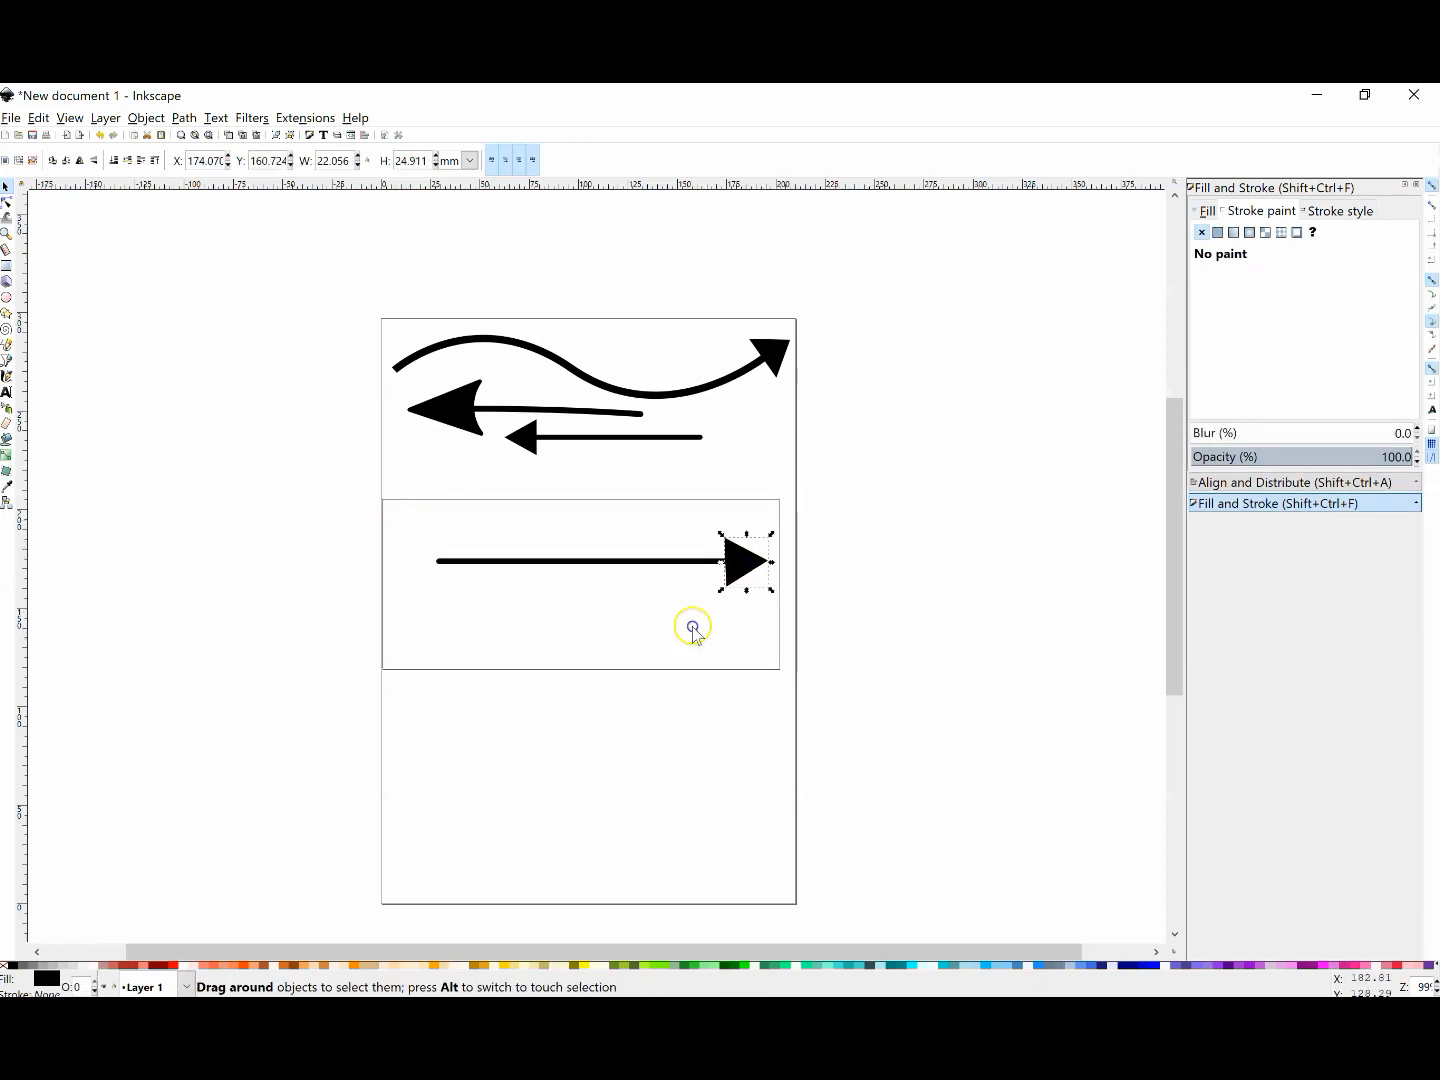
click(184, 117)
click(222, 224)
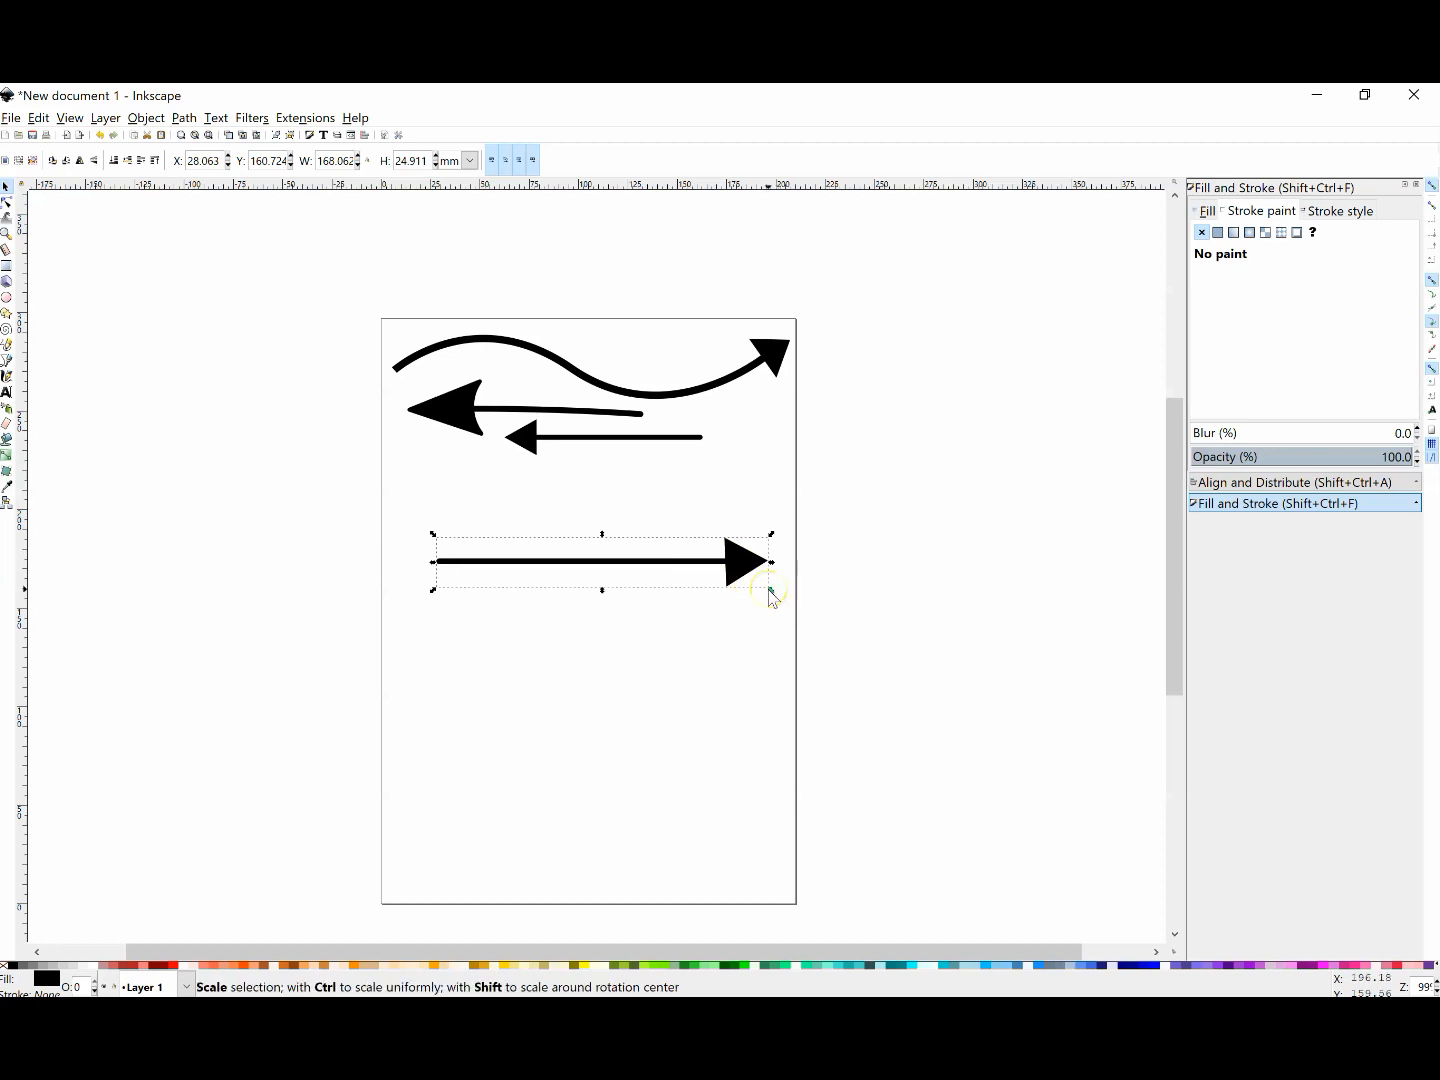
key(ctrl)
drag(774, 594, 560, 508)
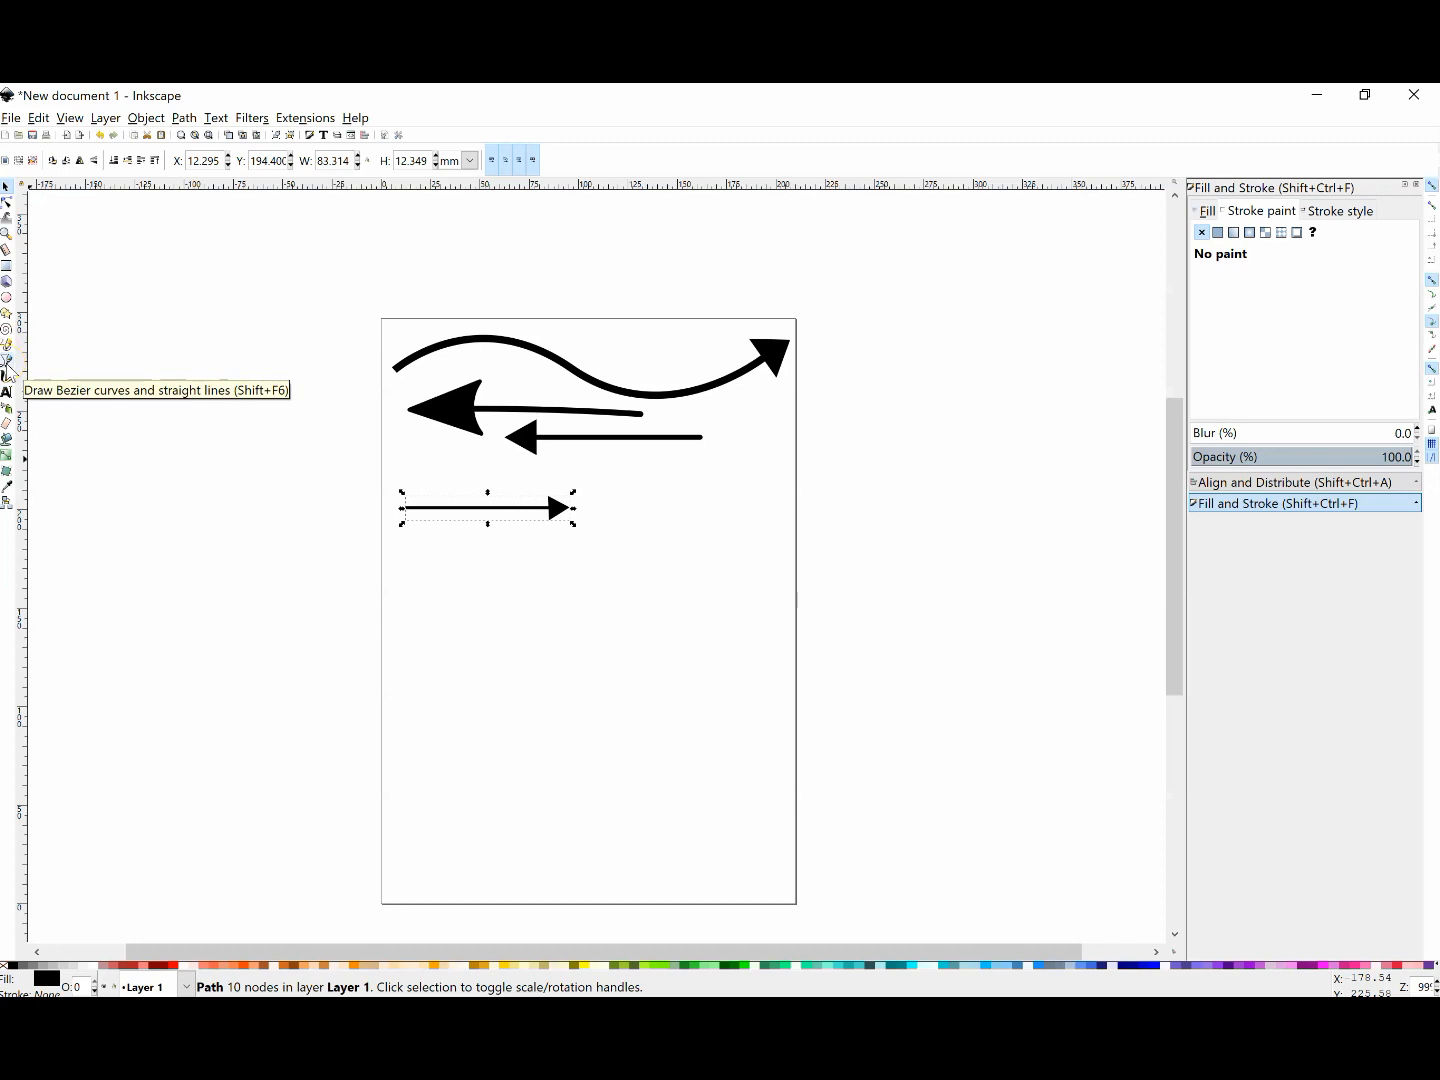
Draw a straight horizontal line about 127 mm long with the Bezier tool below the small right-pointing arrow, and select it.
click(7, 362)
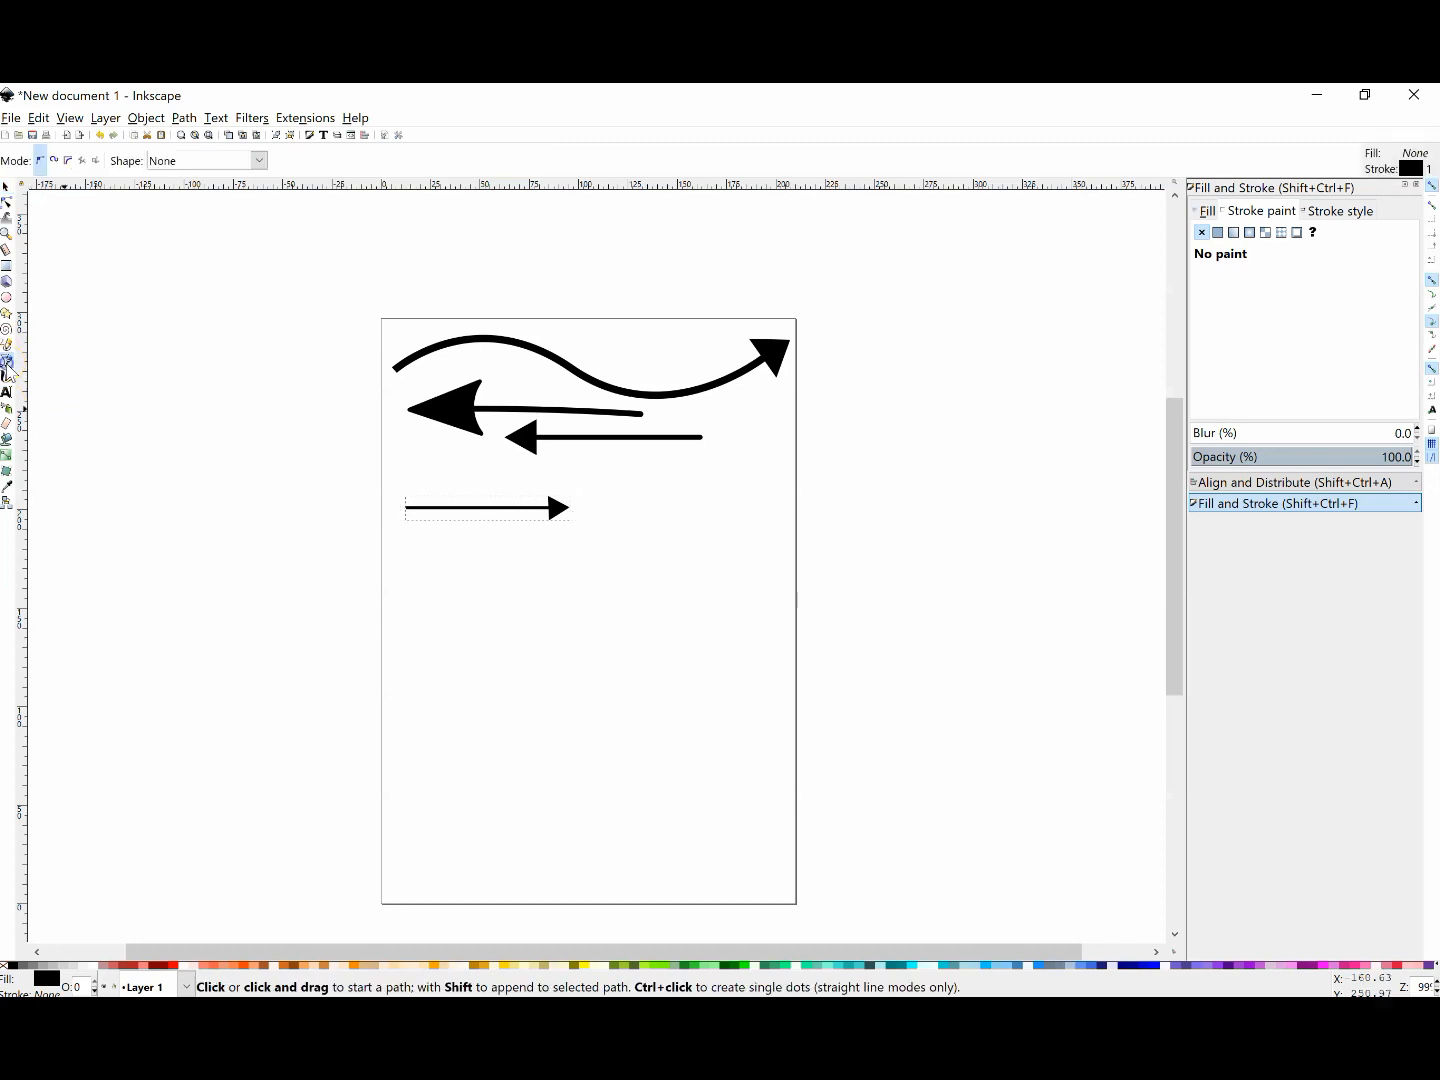
click(476, 604)
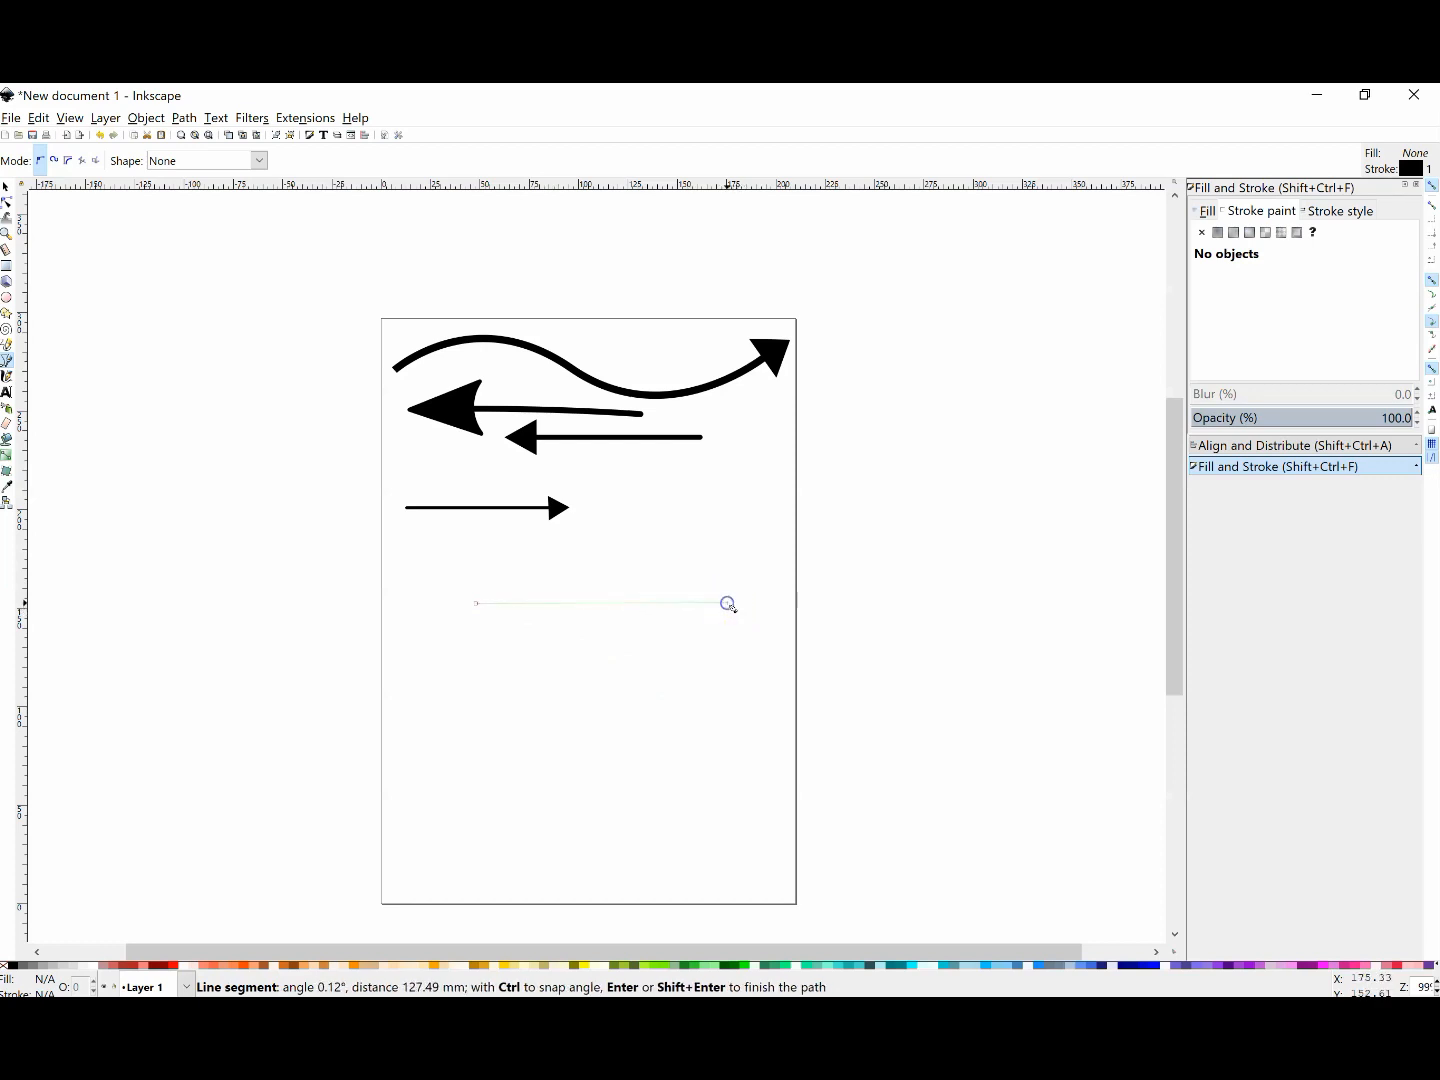
click(731, 607)
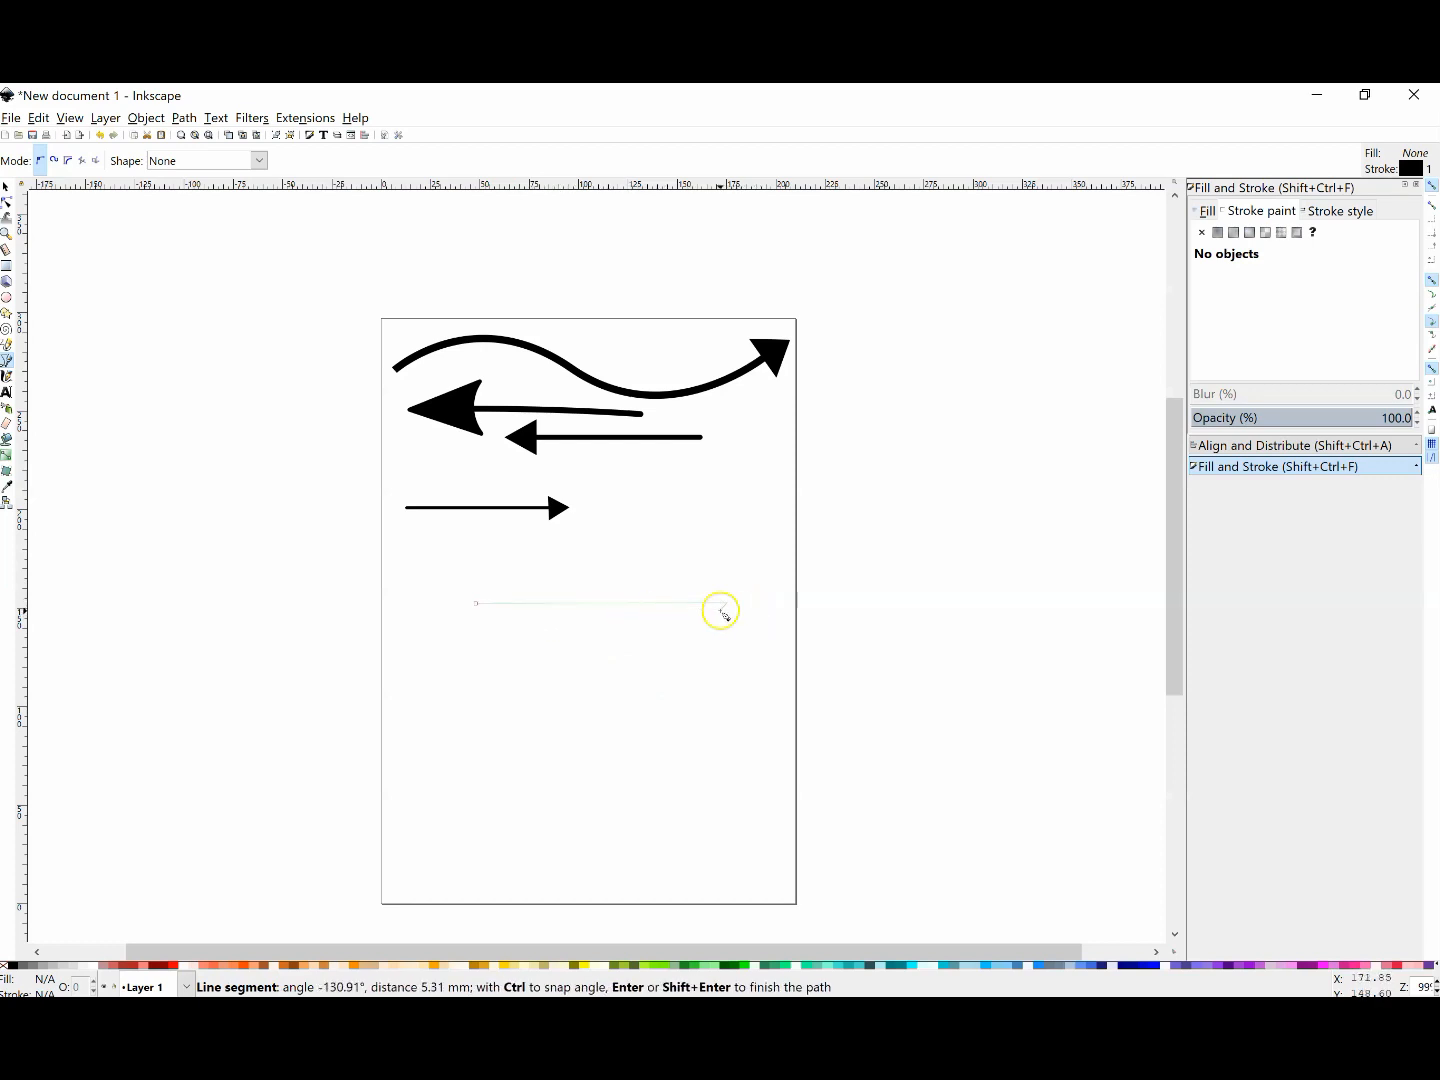
click(7, 187)
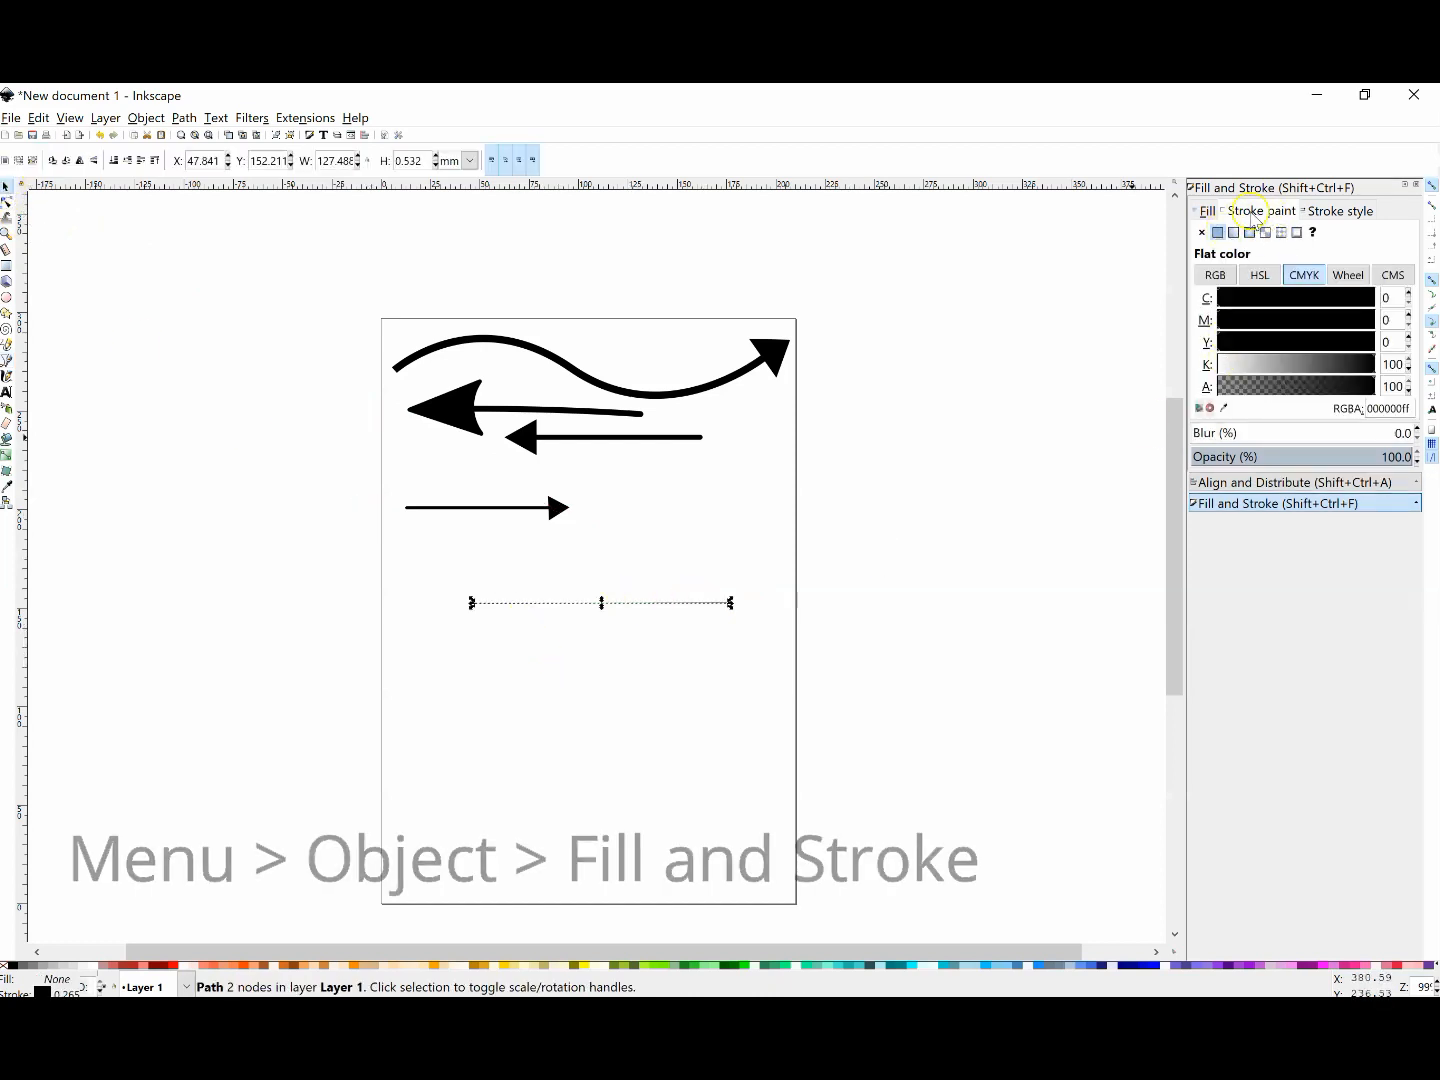
Set the new line's stroke width to 4 mm and move the line slightly up and to the left.
click(1207, 212)
click(1240, 214)
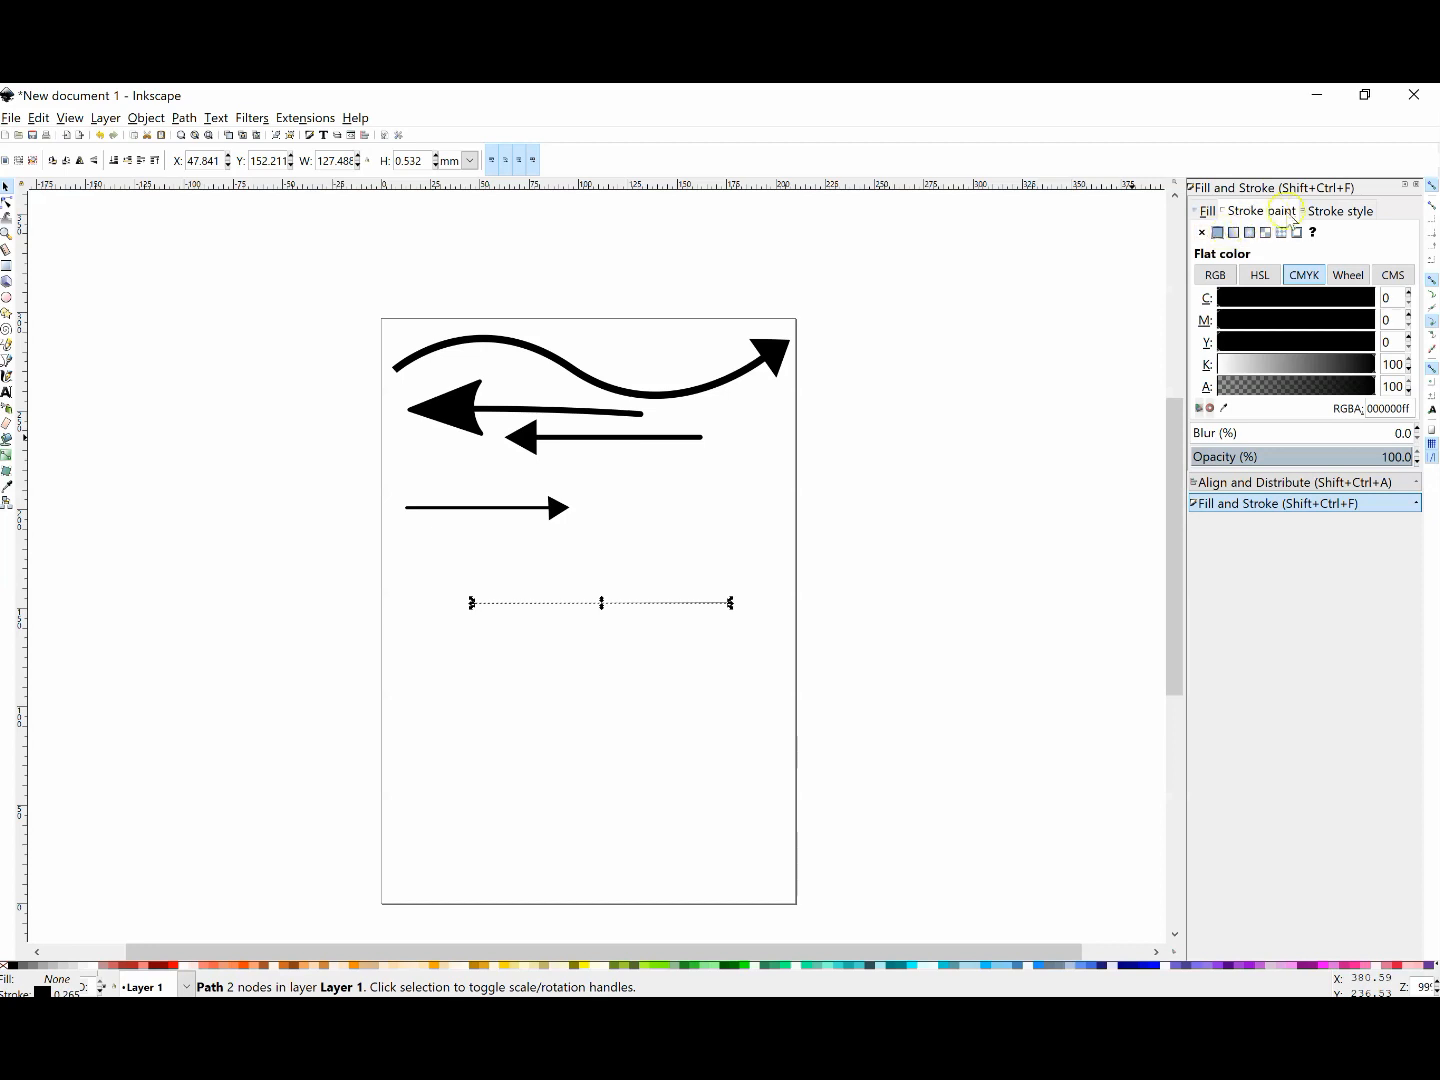
click(1325, 214)
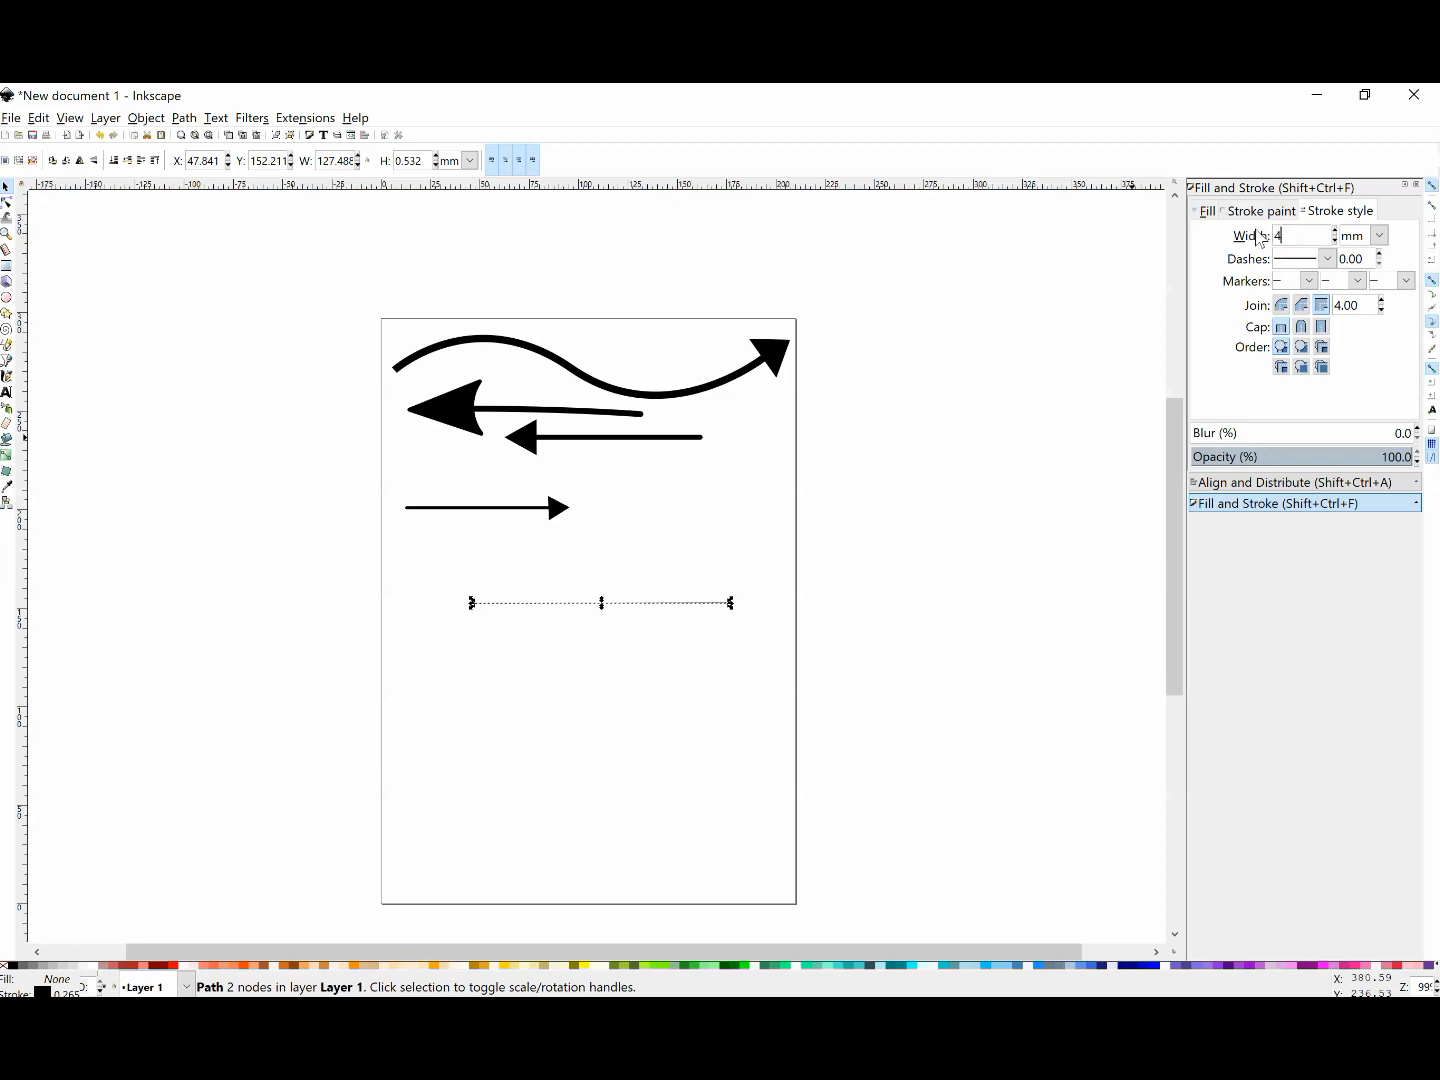
key(Return)
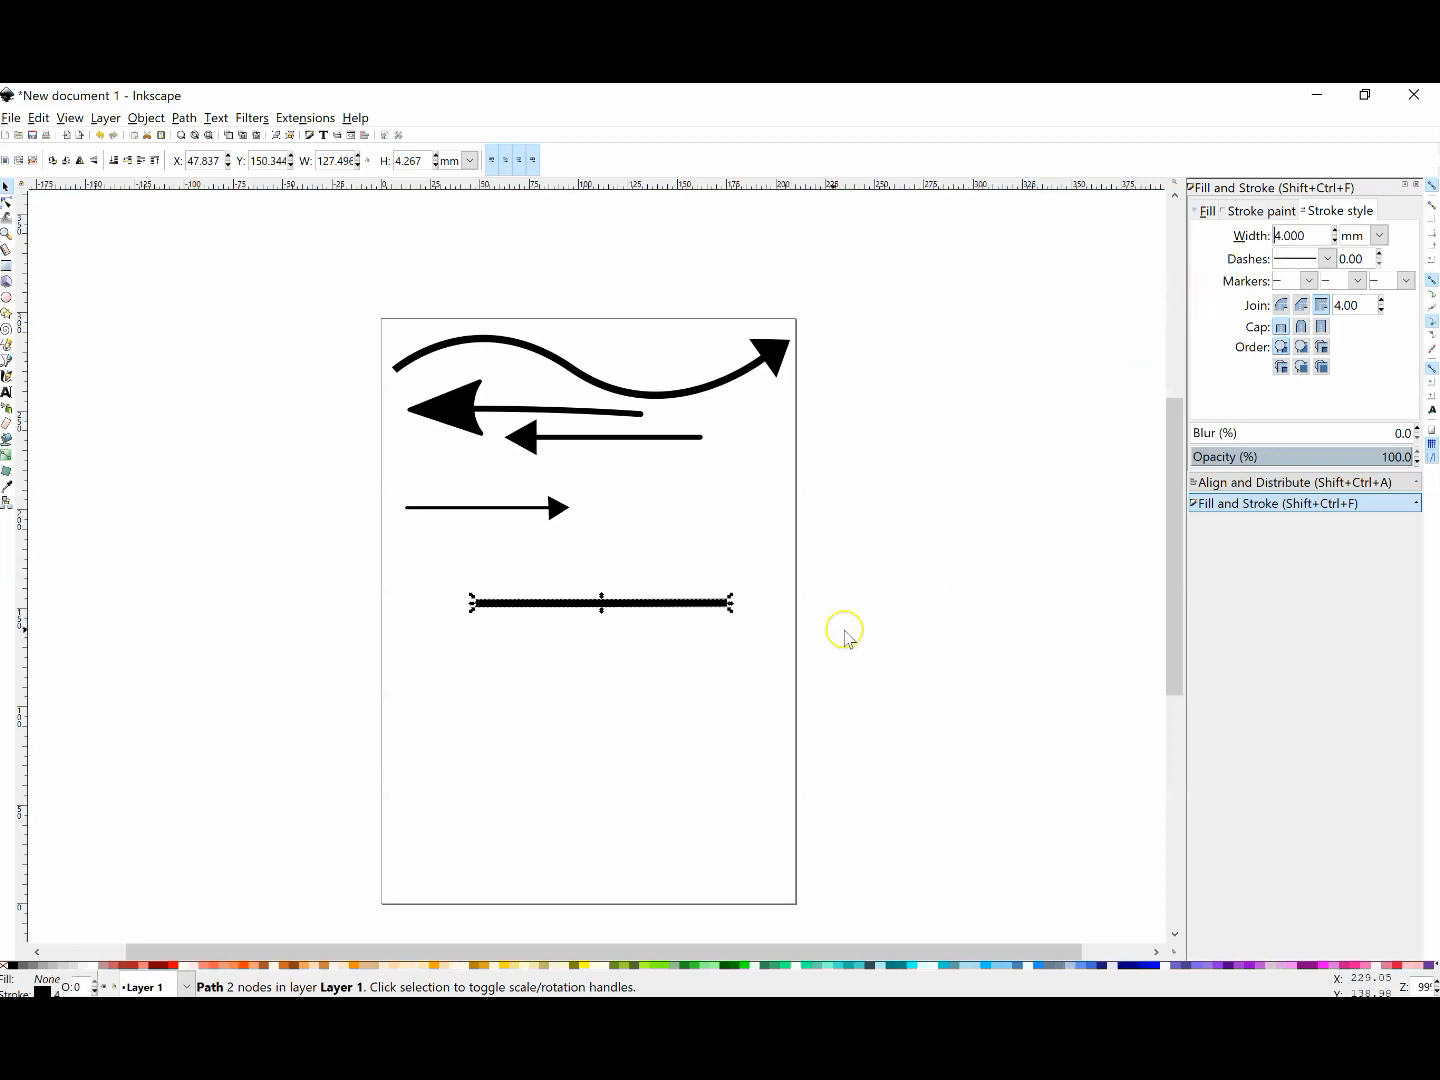
drag(703, 609, 682, 581)
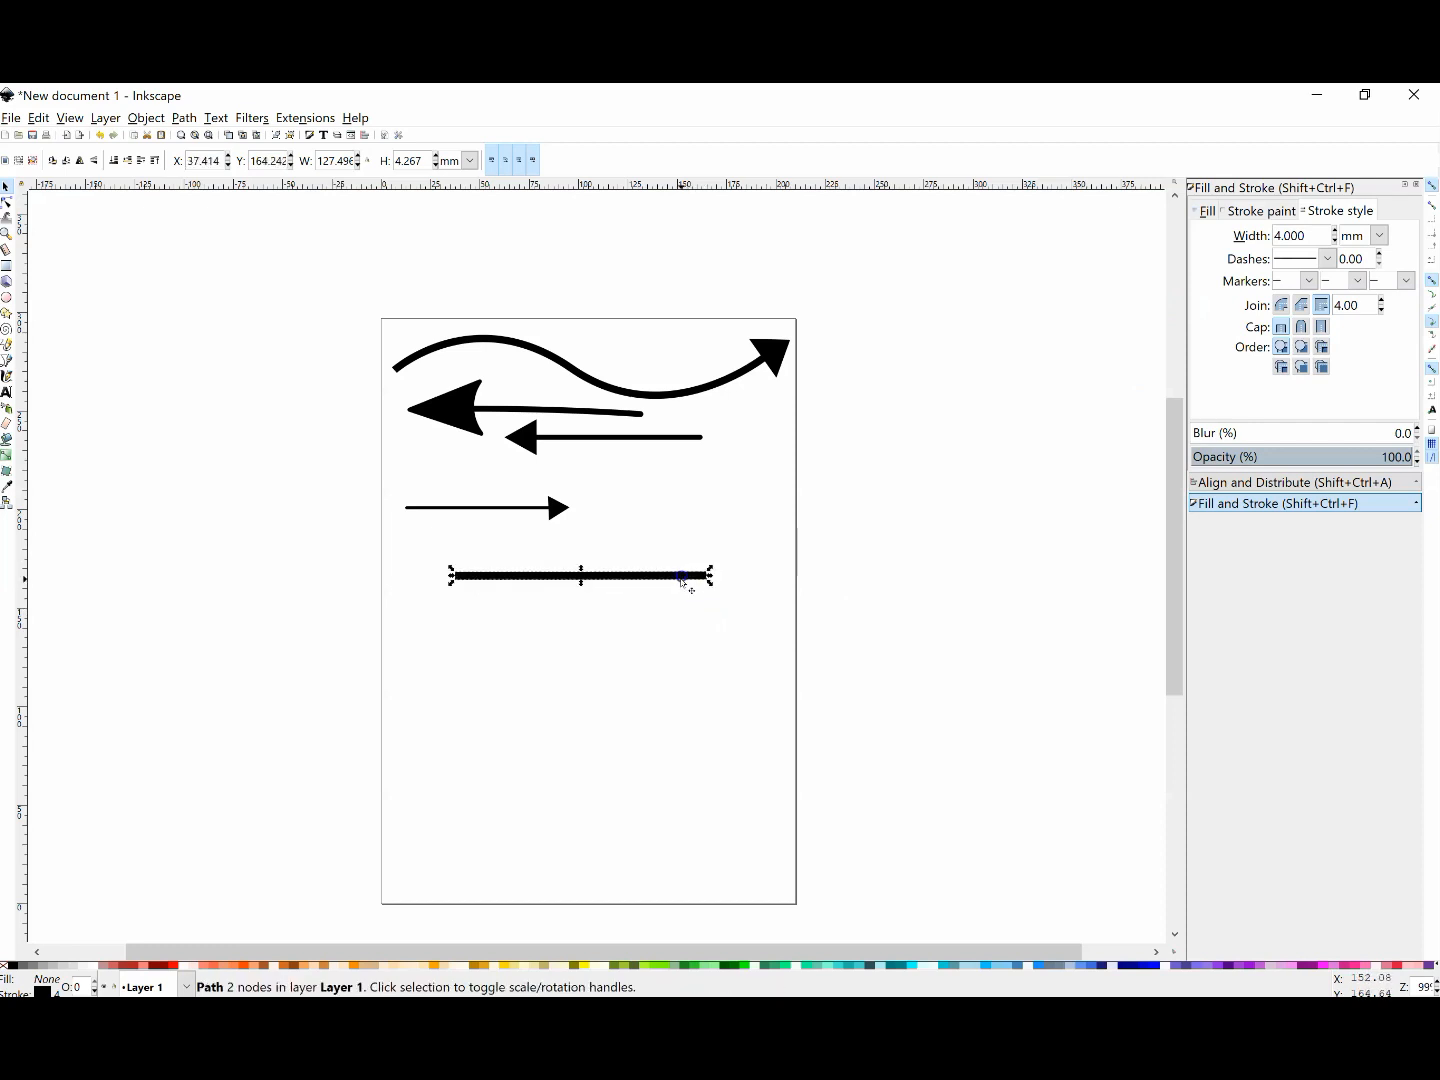
Give the line a medium-sized swept-back arrowhead as its start marker, pointing left, and a round cap.
click(1309, 281)
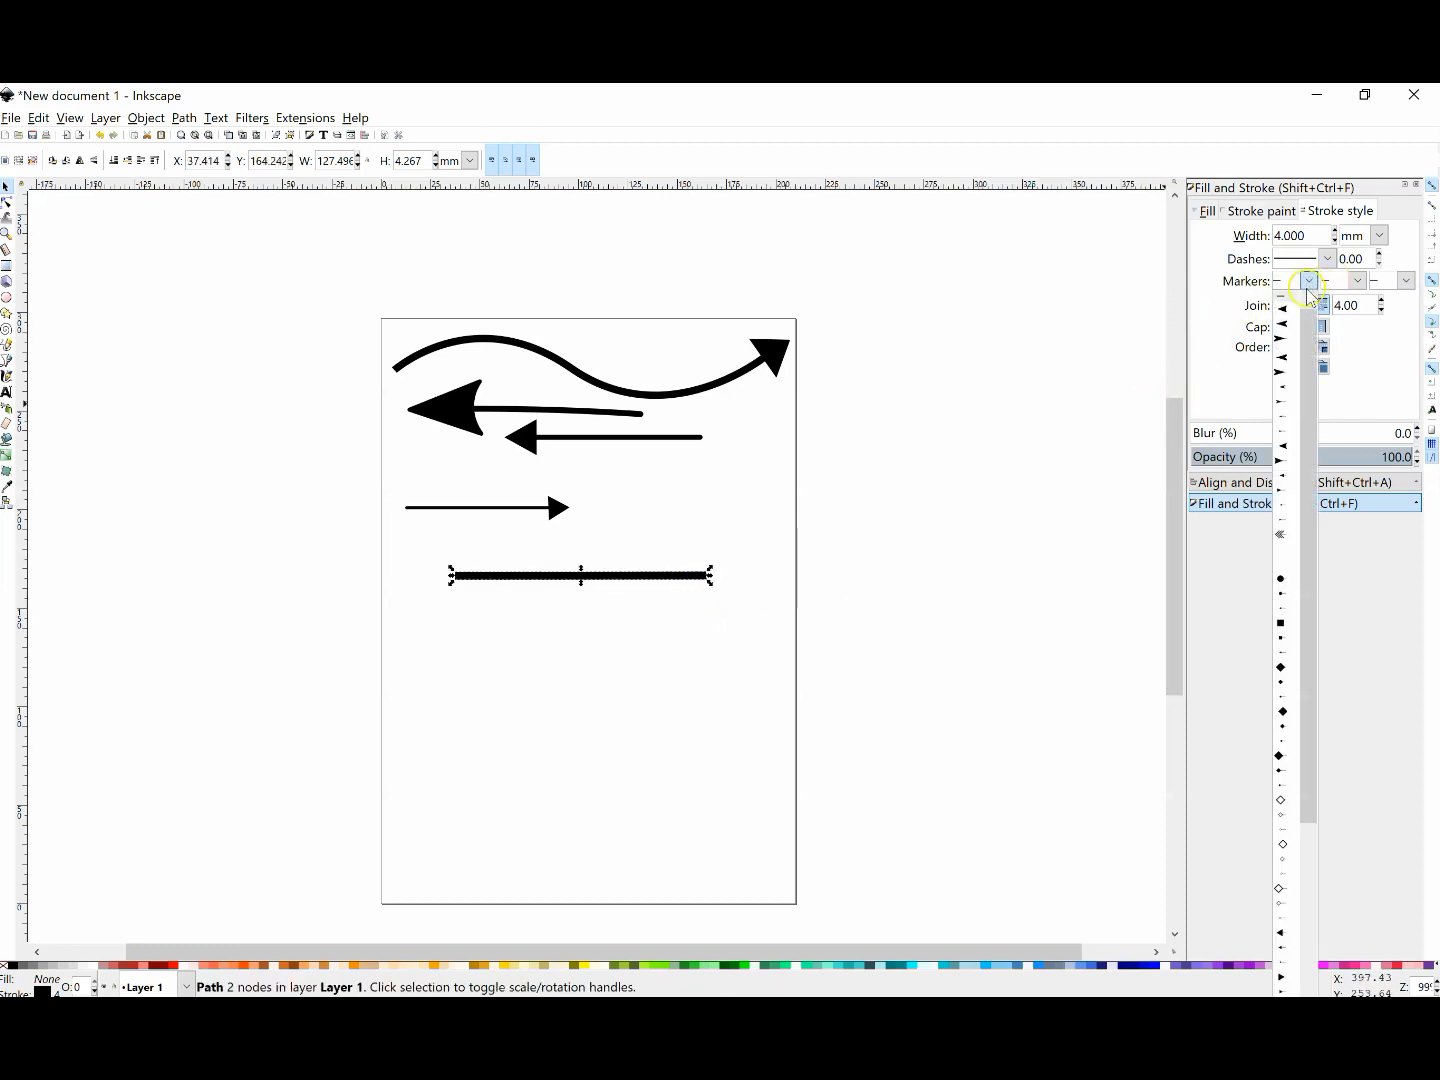
click(1294, 362)
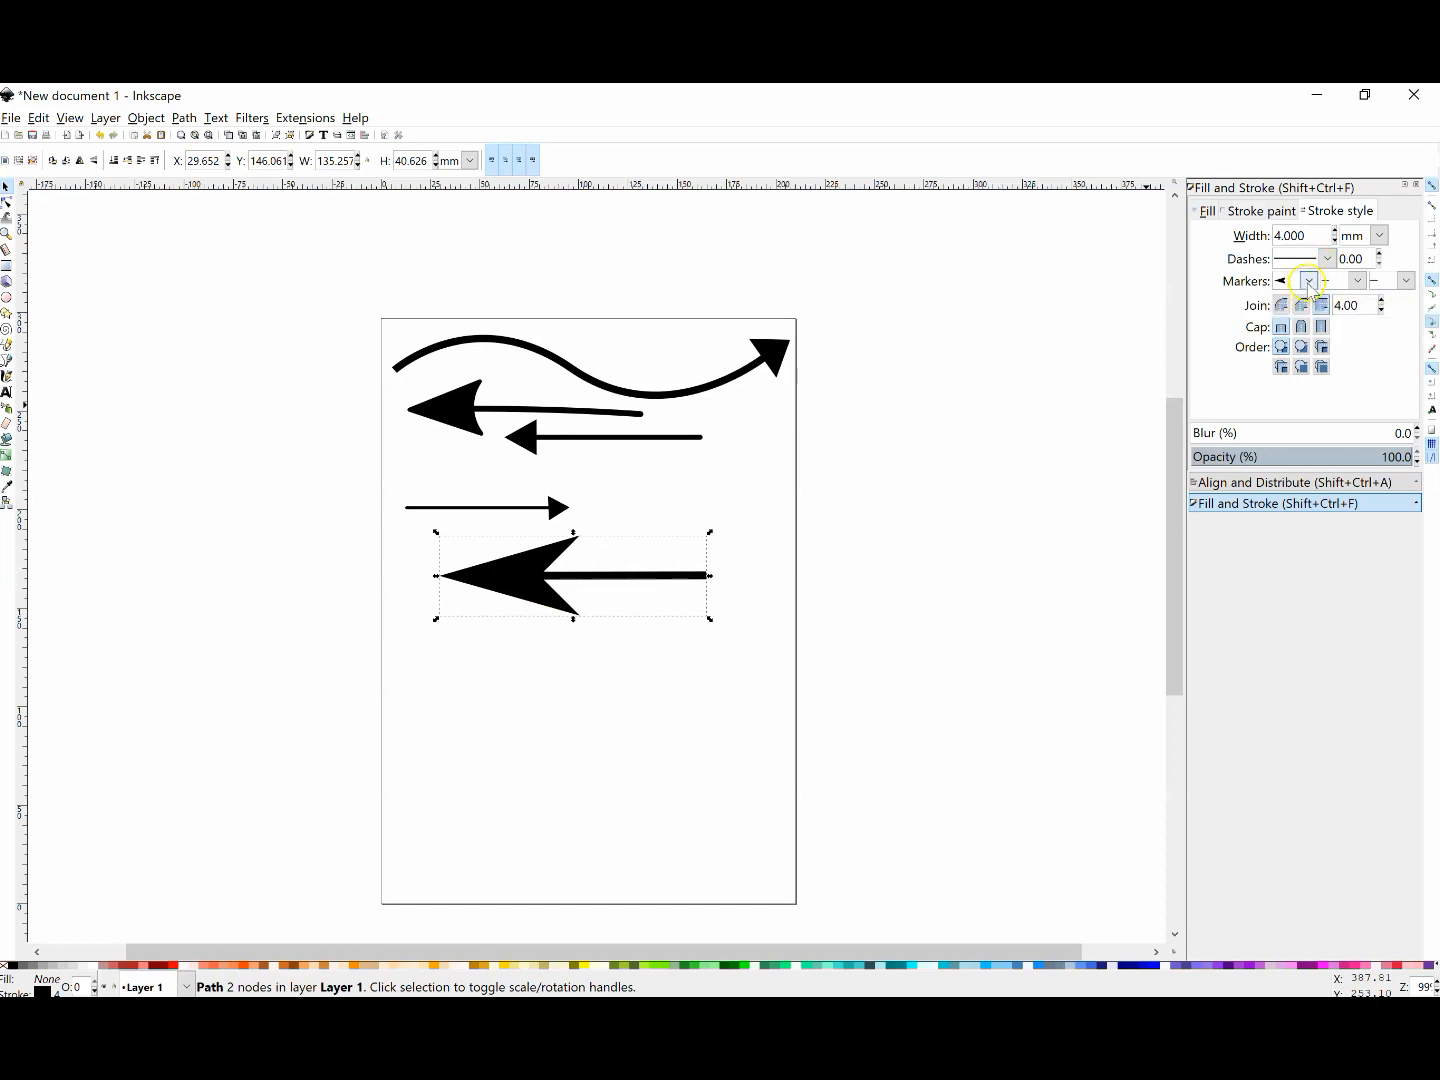
click(1309, 283)
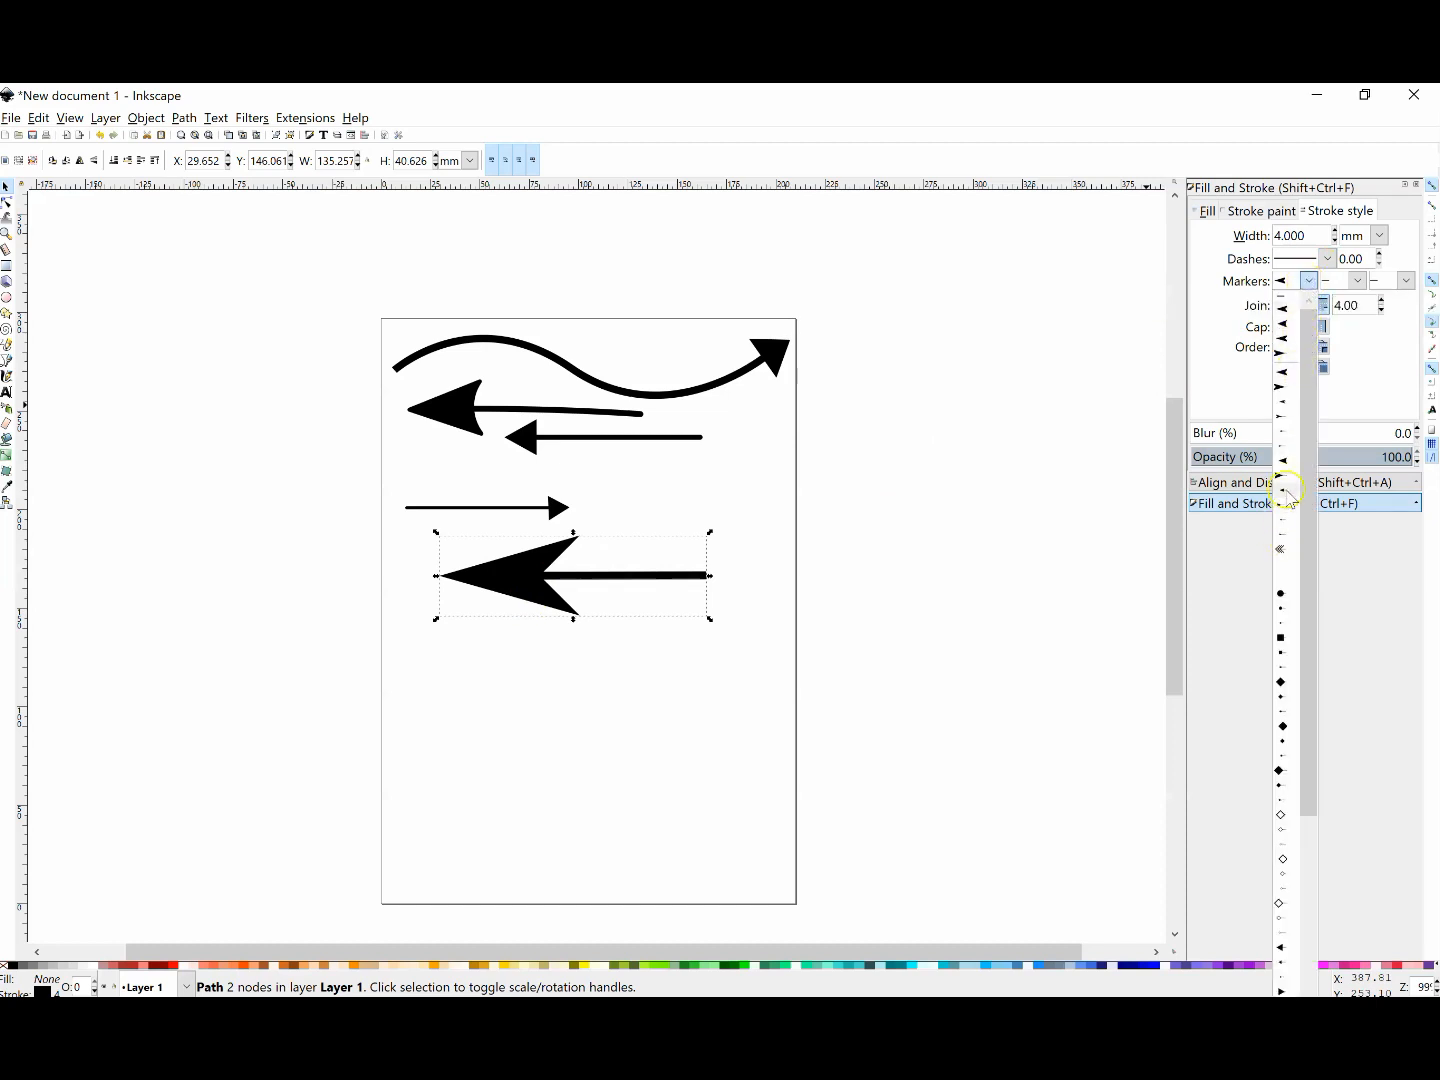
click(1287, 491)
click(1310, 282)
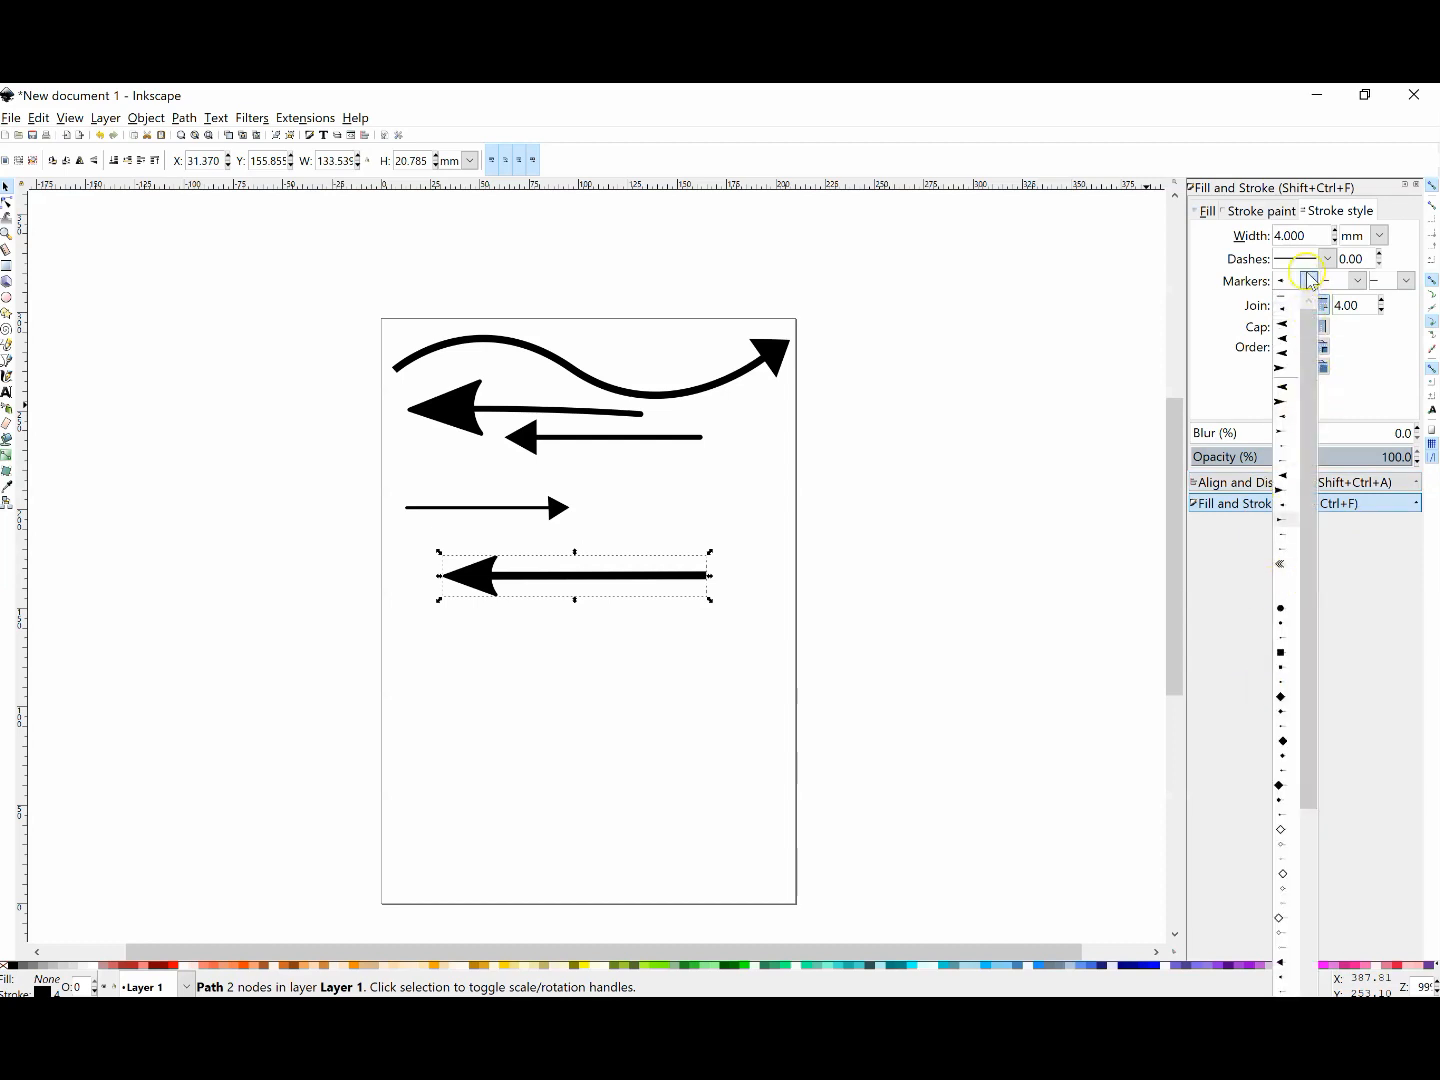
click(1310, 281)
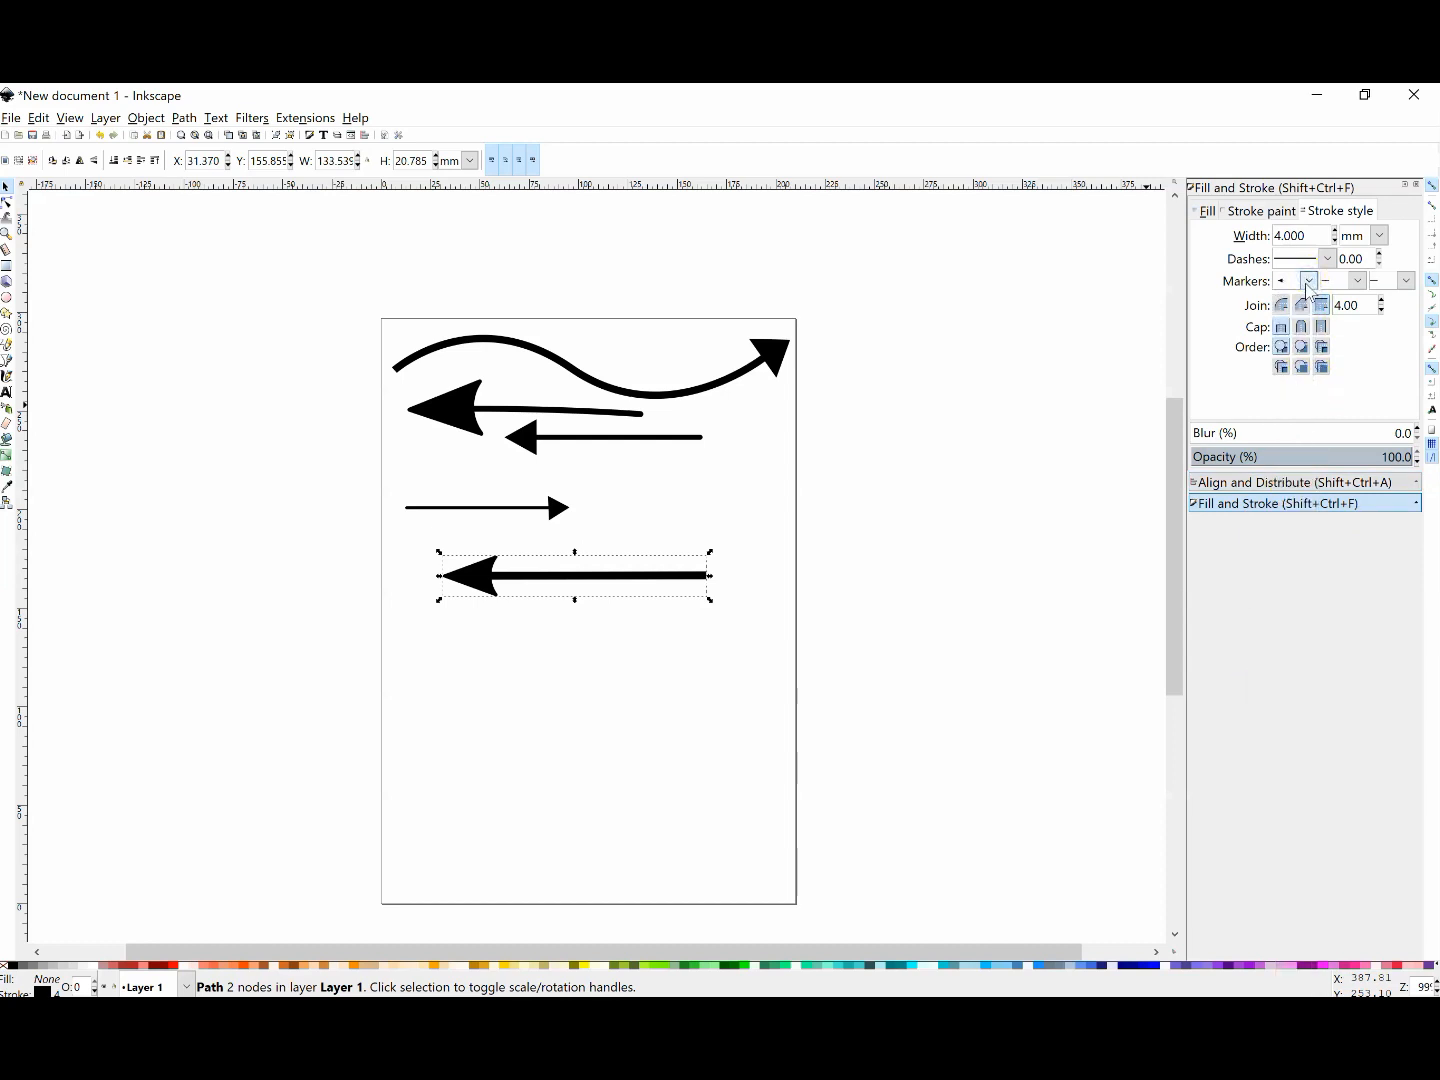
click(1301, 336)
click(1301, 330)
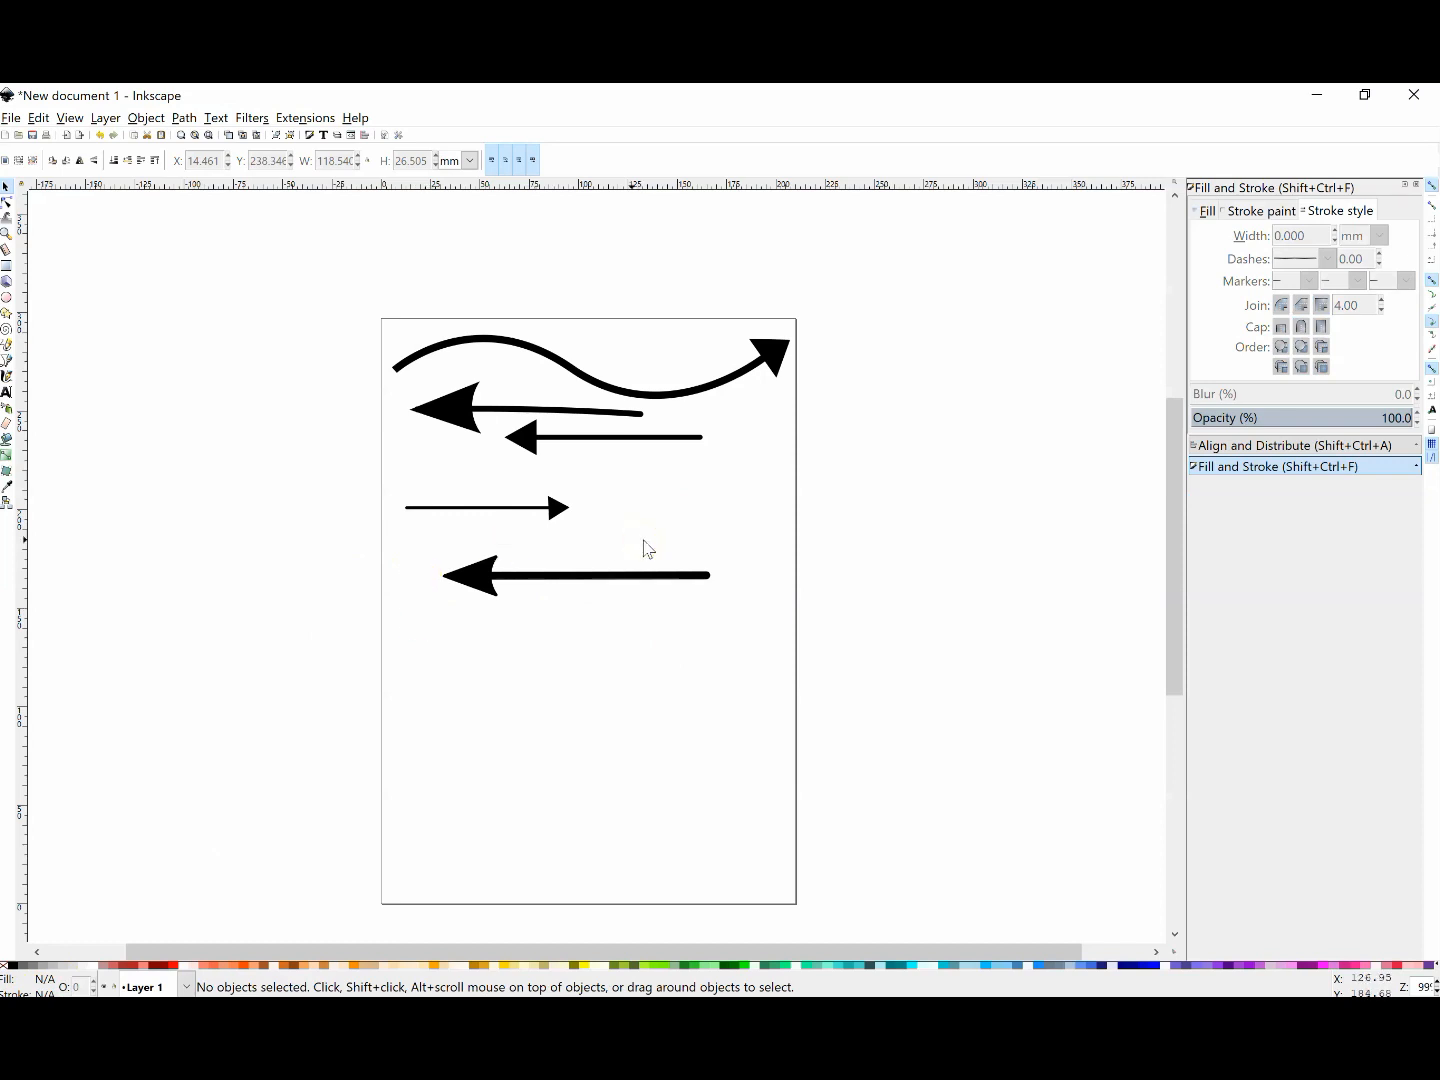
Switch the display mode to Outline and convert the stroke of the new left-pointing arrow to paths.
drag(412, 537, 804, 632)
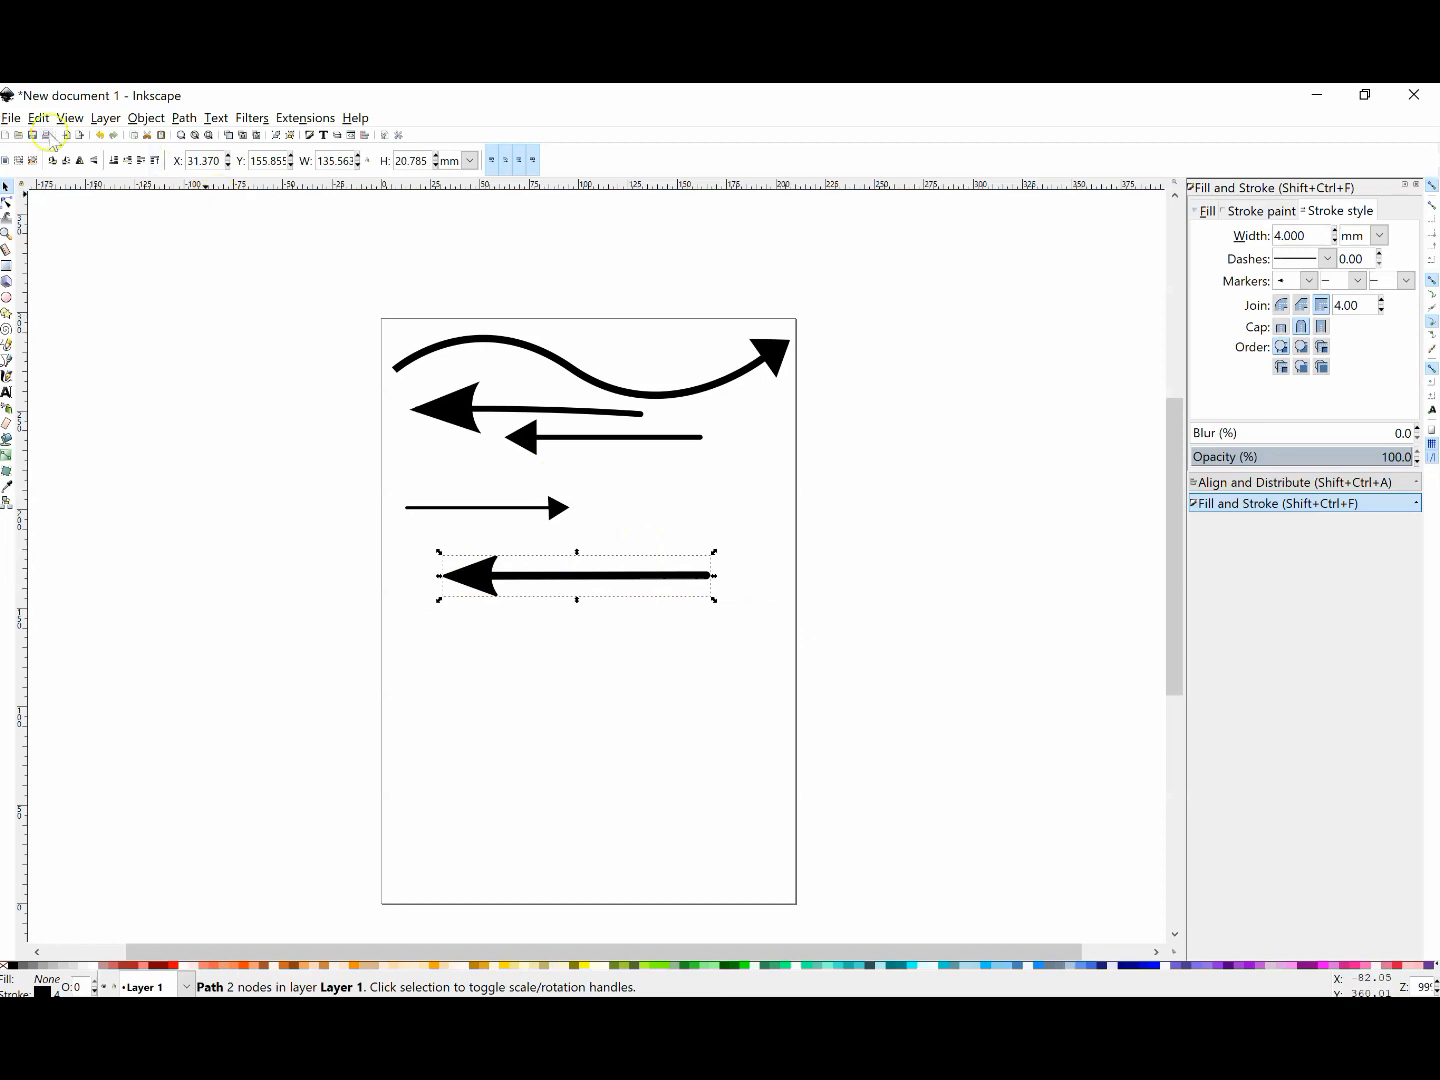
click(70, 120)
mouse_move(290, 157)
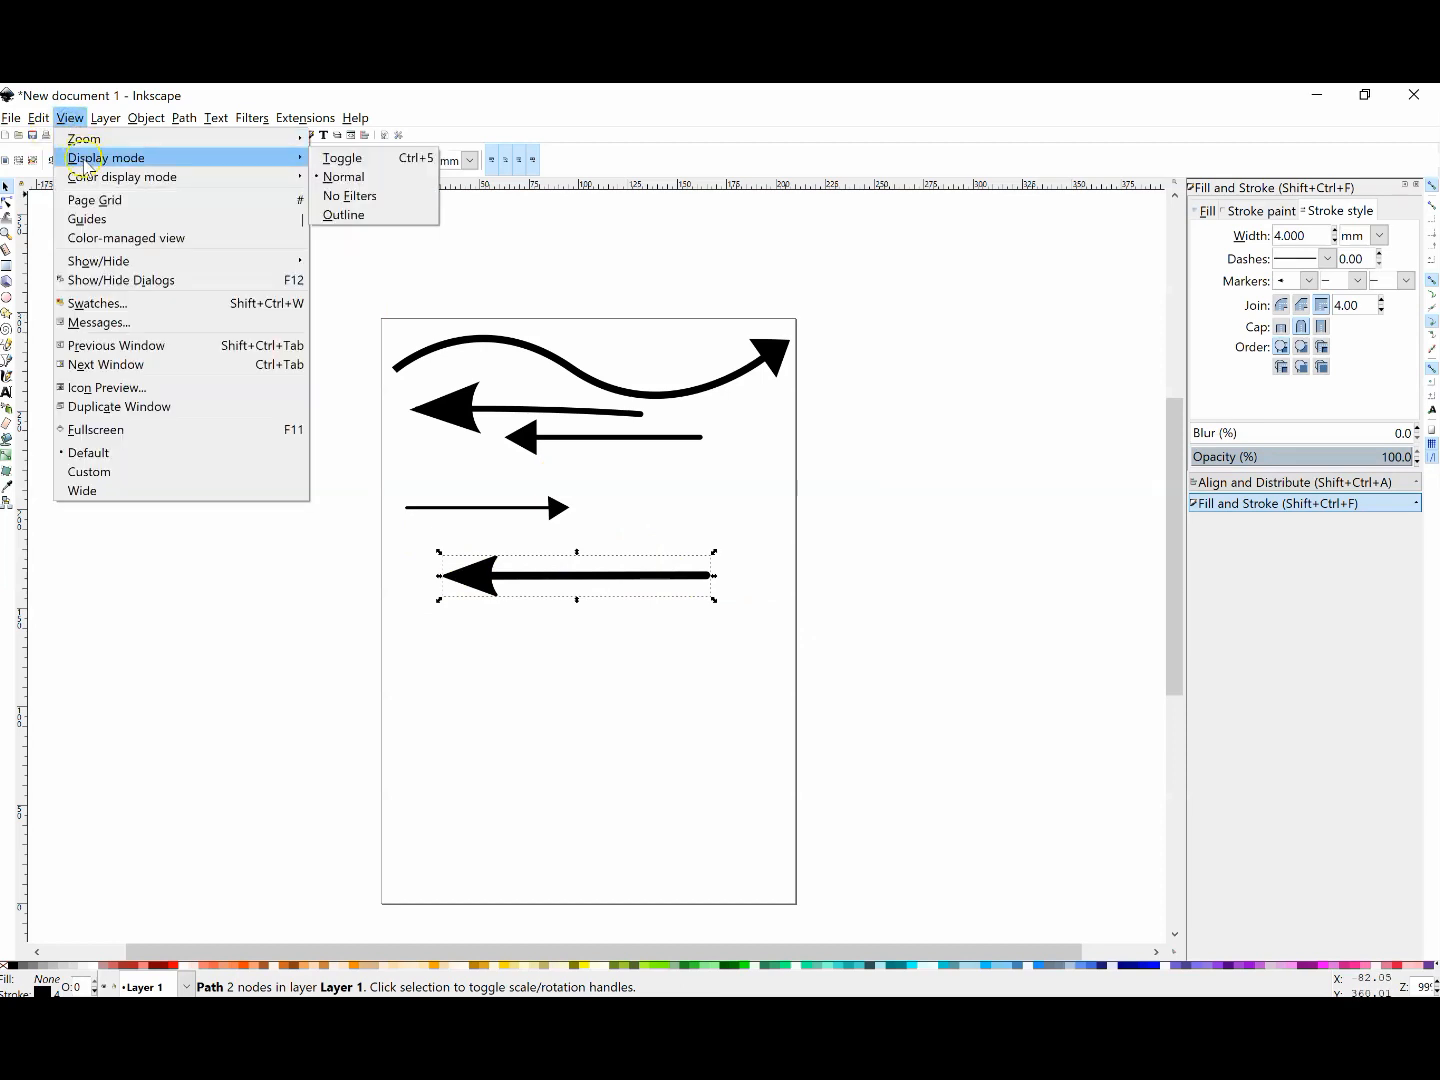
click(348, 218)
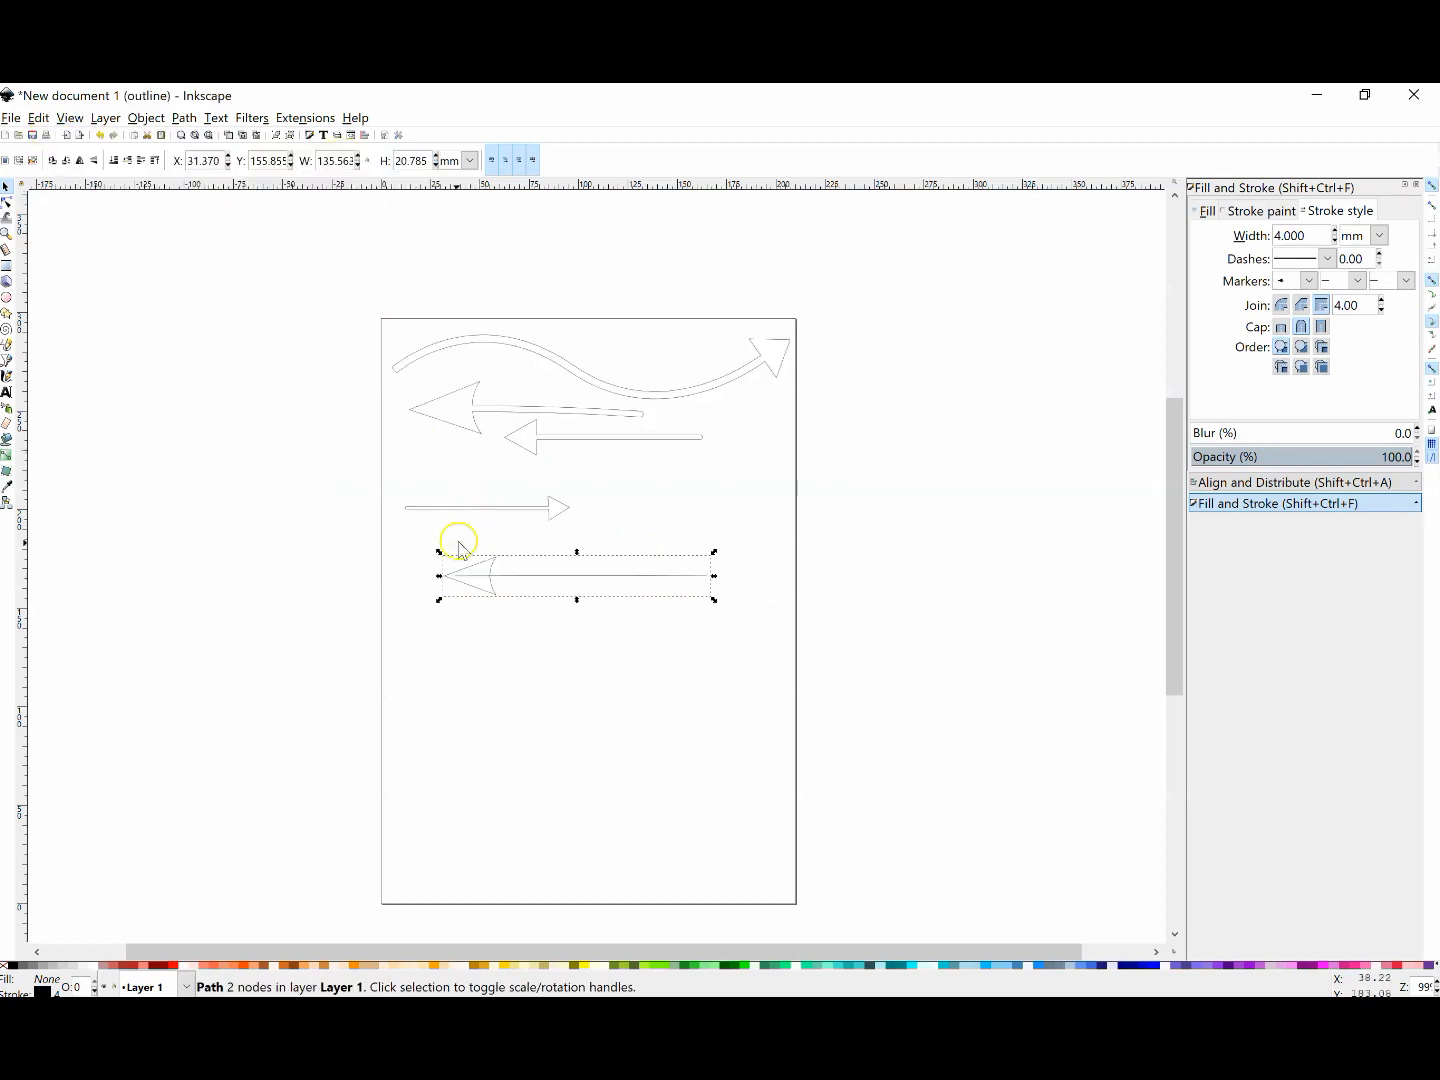
click(180, 119)
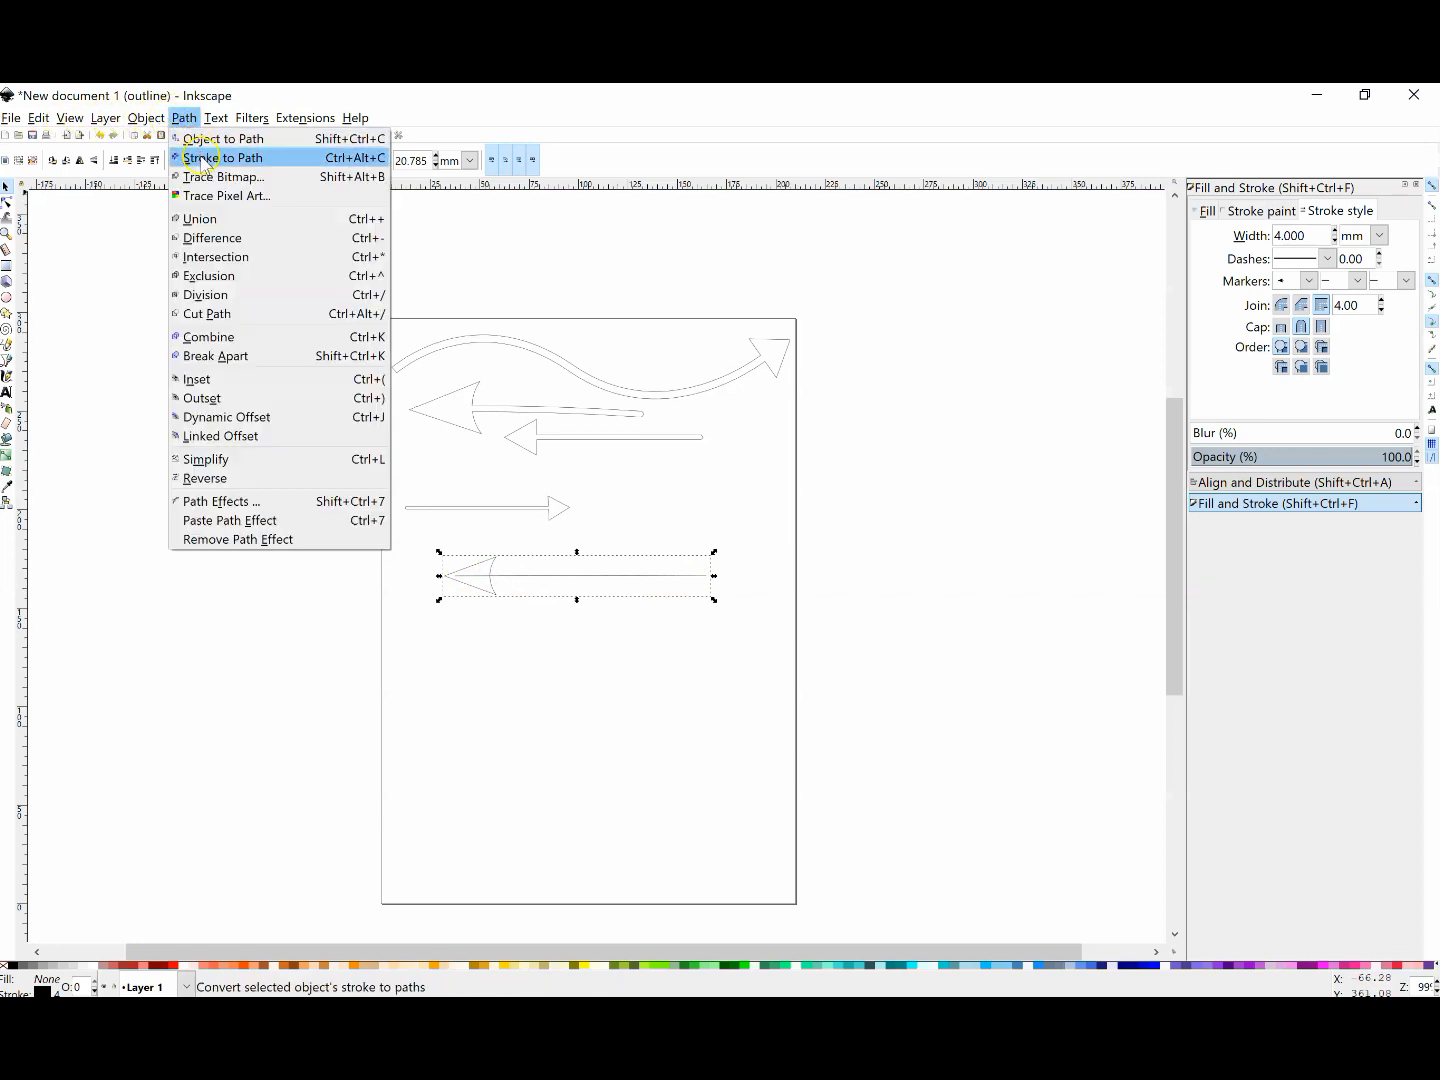
click(203, 160)
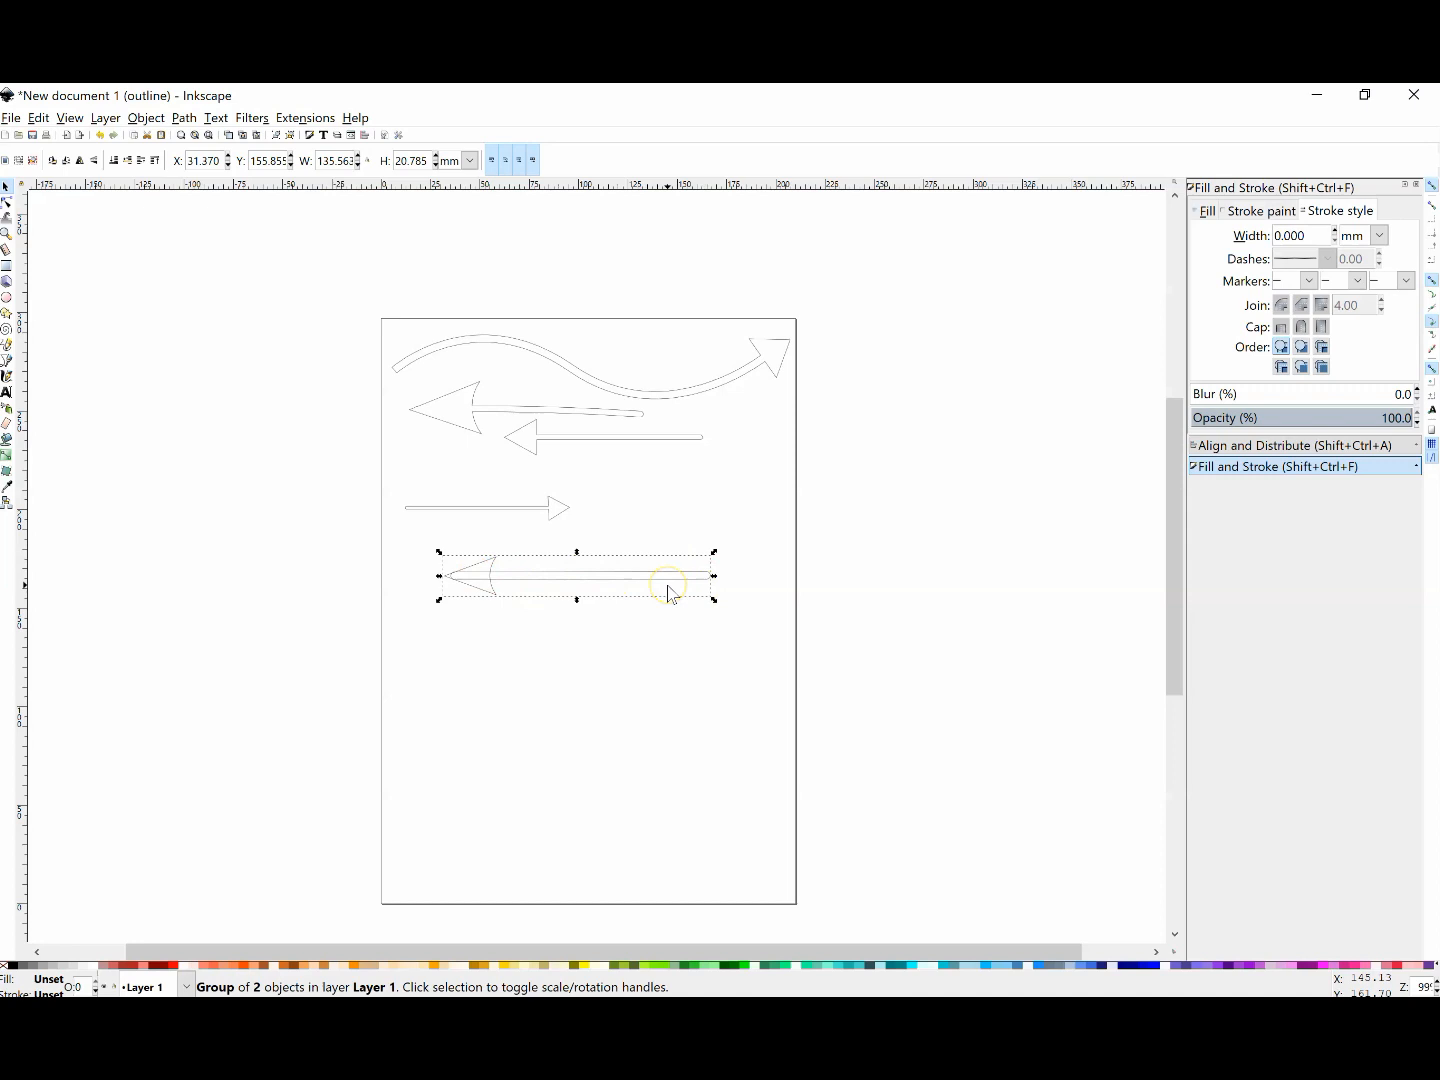
Ungroup the converted arrow into its separate head and shaft.
click(582, 637)
click(497, 580)
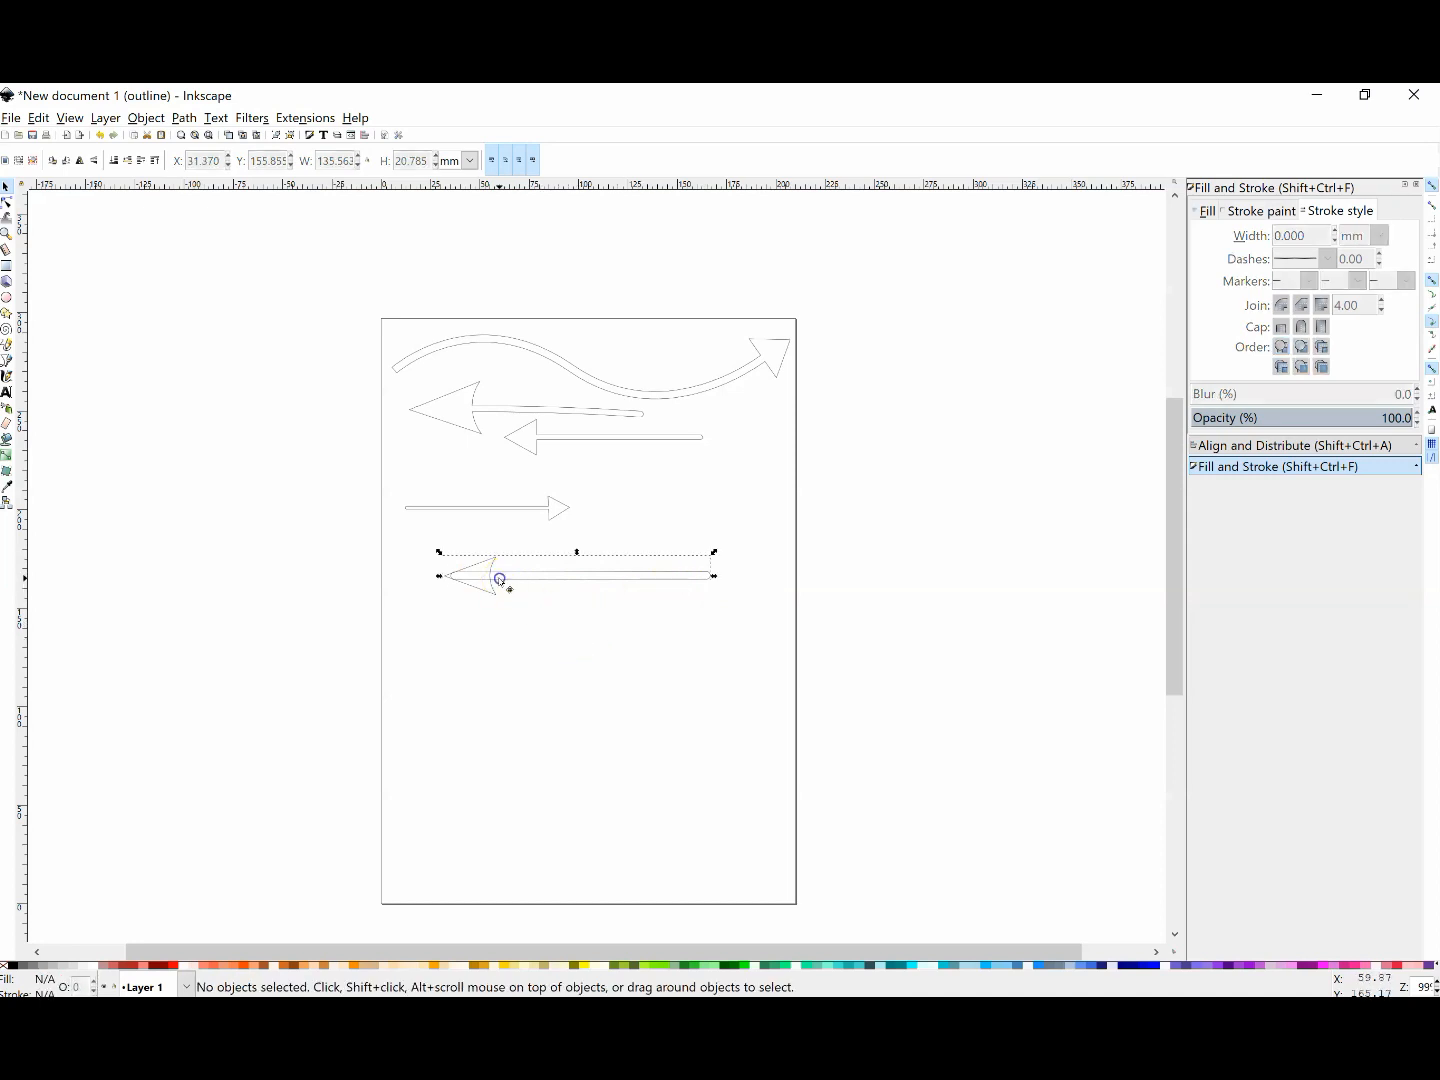
right_click(491, 582)
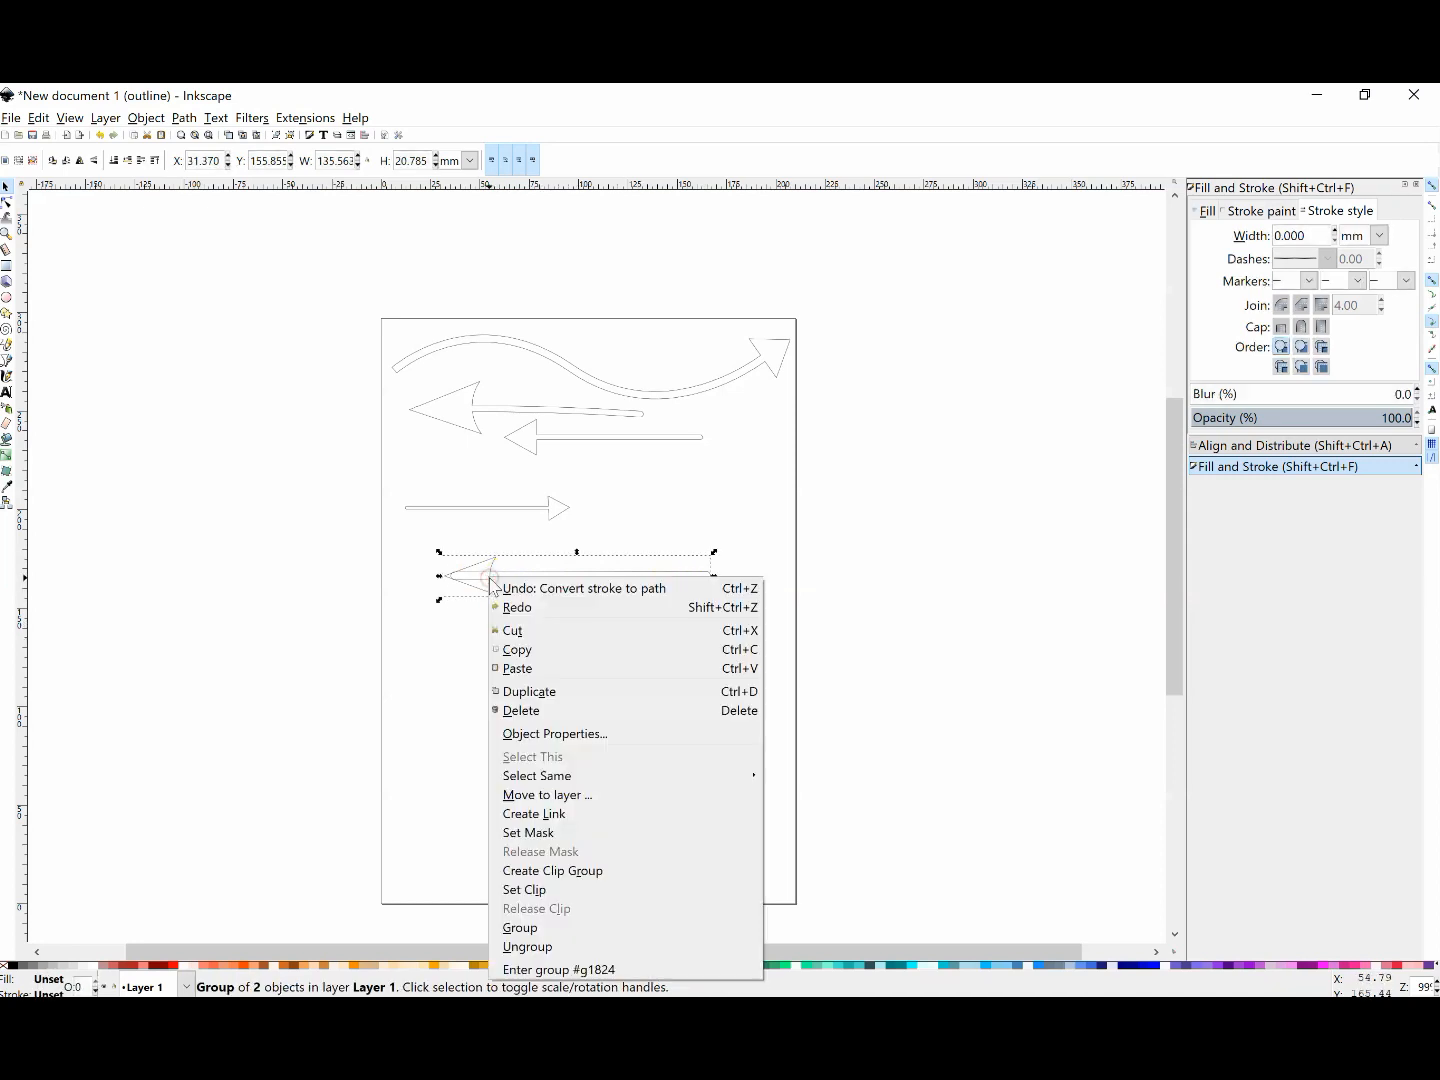
click(527, 946)
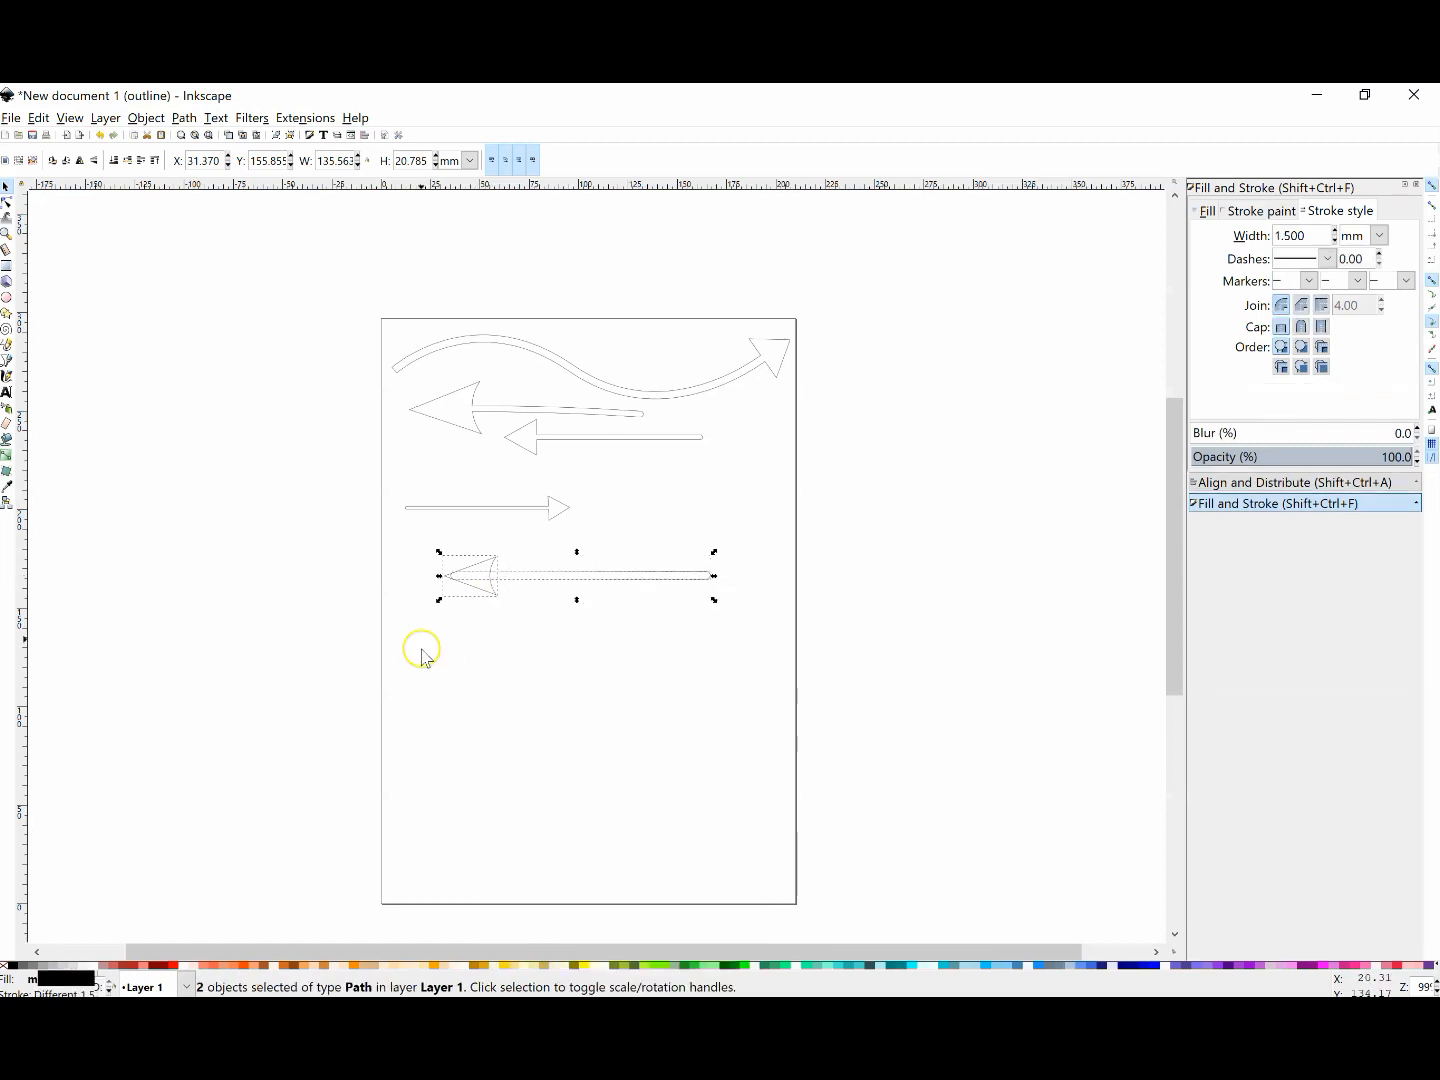
Move the arrowhead about 5 mm to the left along the shaft and return to Normal display mode.
click(505, 615)
click(485, 594)
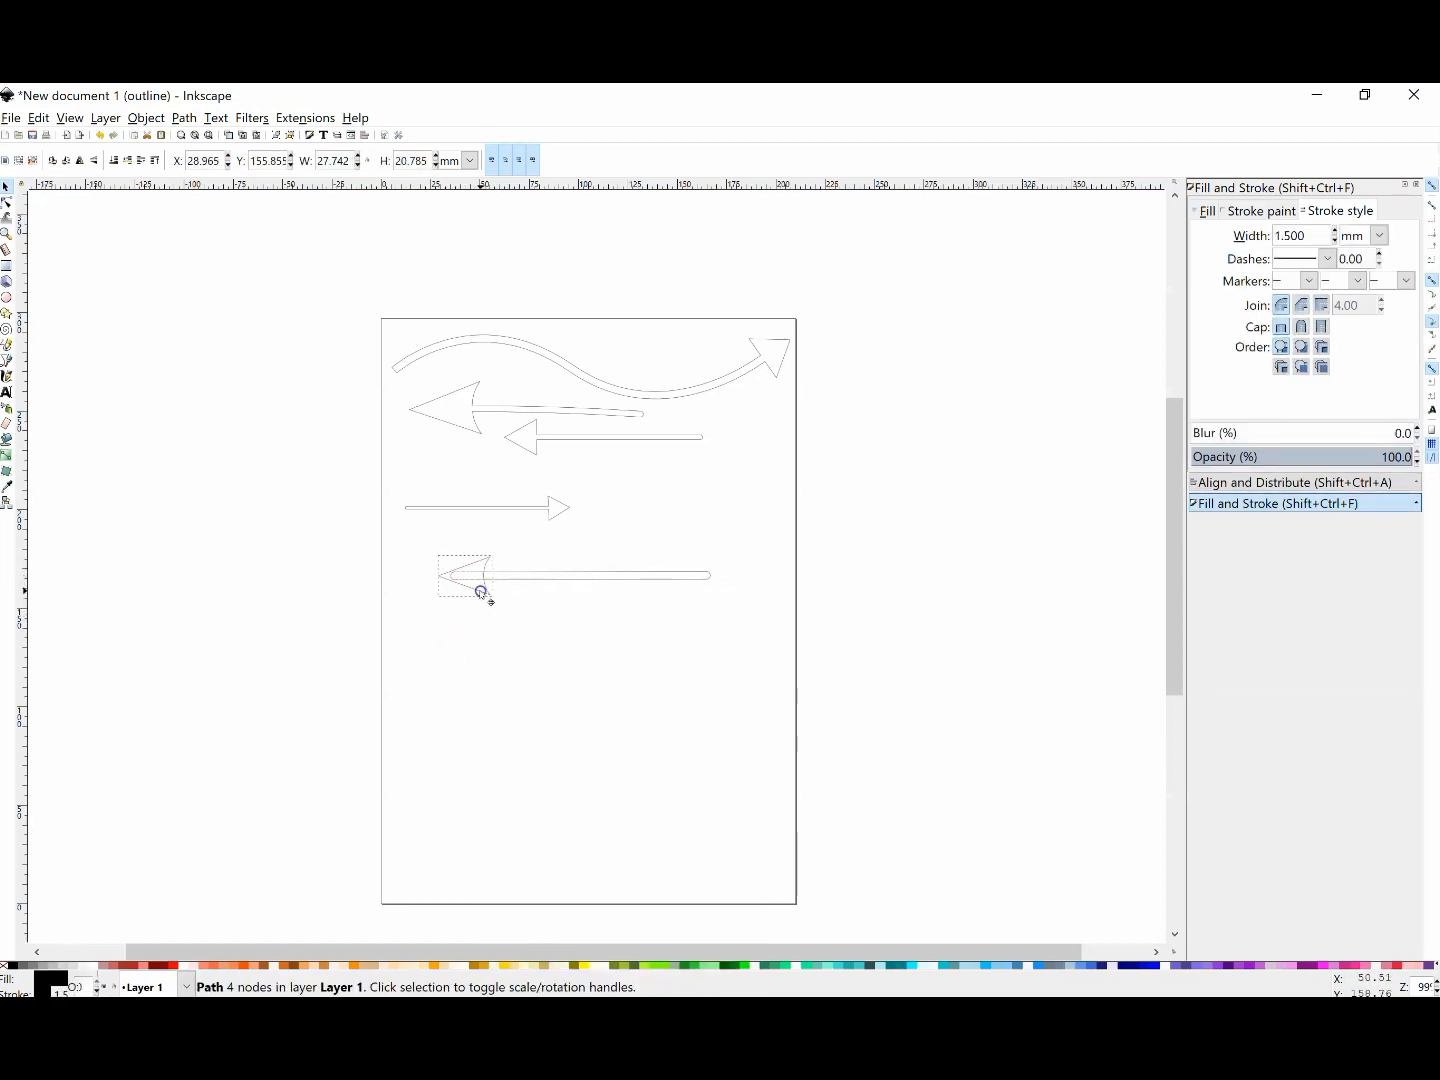
click(69, 118)
mouse_move(82, 168)
click(340, 180)
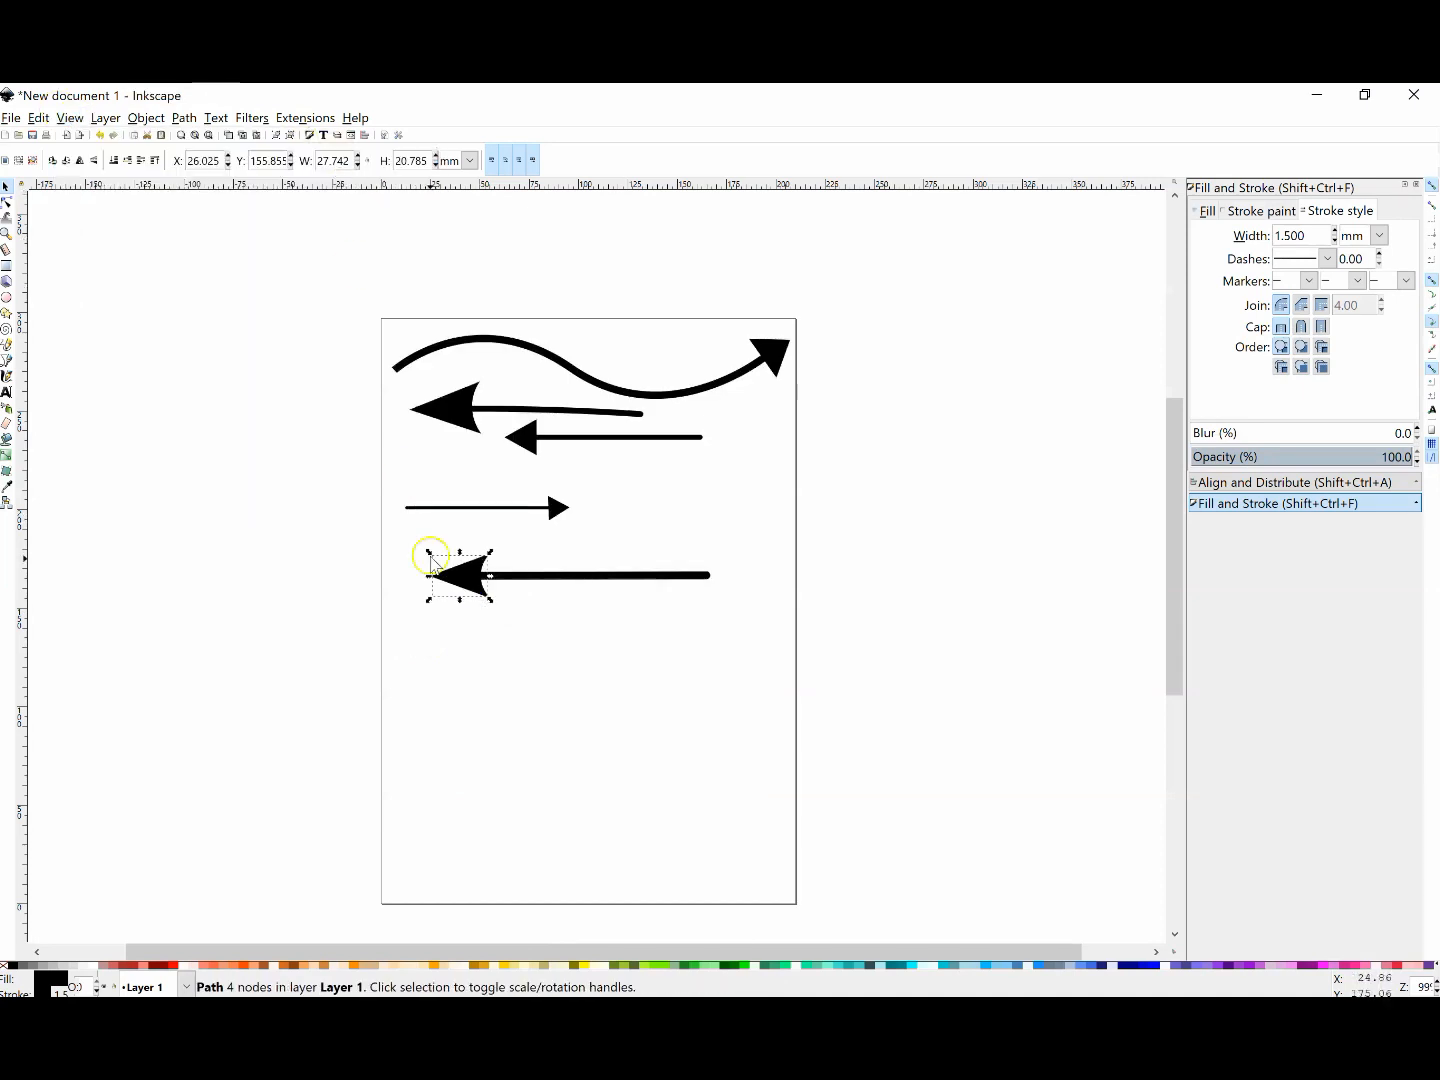
drag(476, 590, 477, 591)
Union the arrowhead and its rounded shaft into a single path.
drag(398, 535, 810, 657)
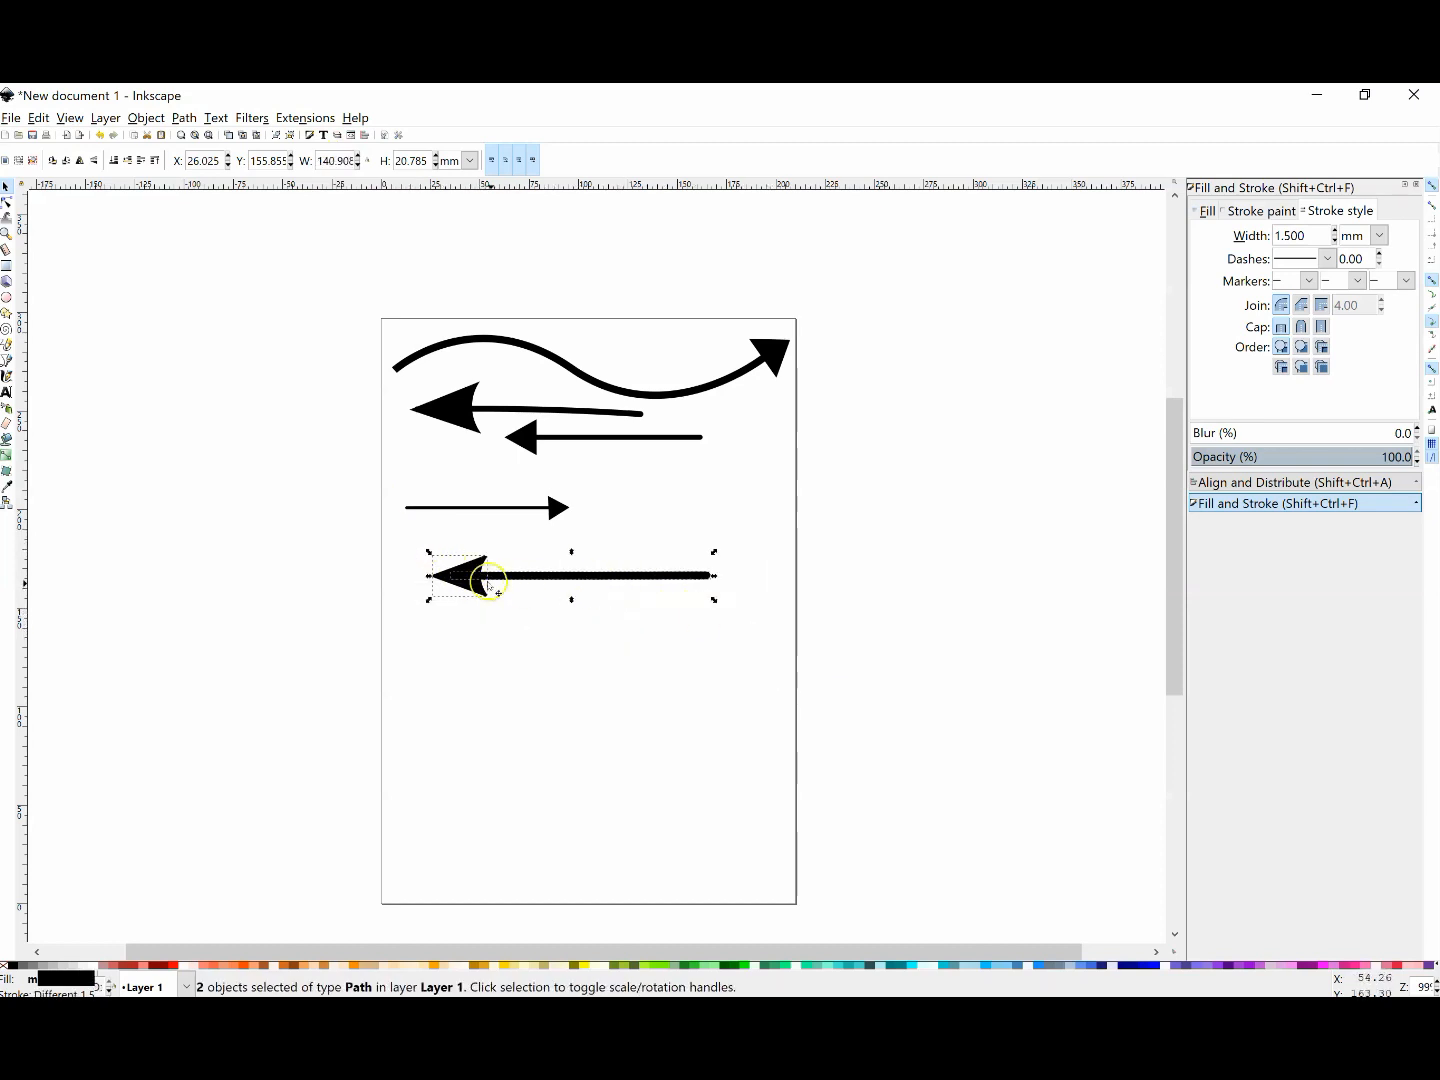
click(186, 120)
click(215, 219)
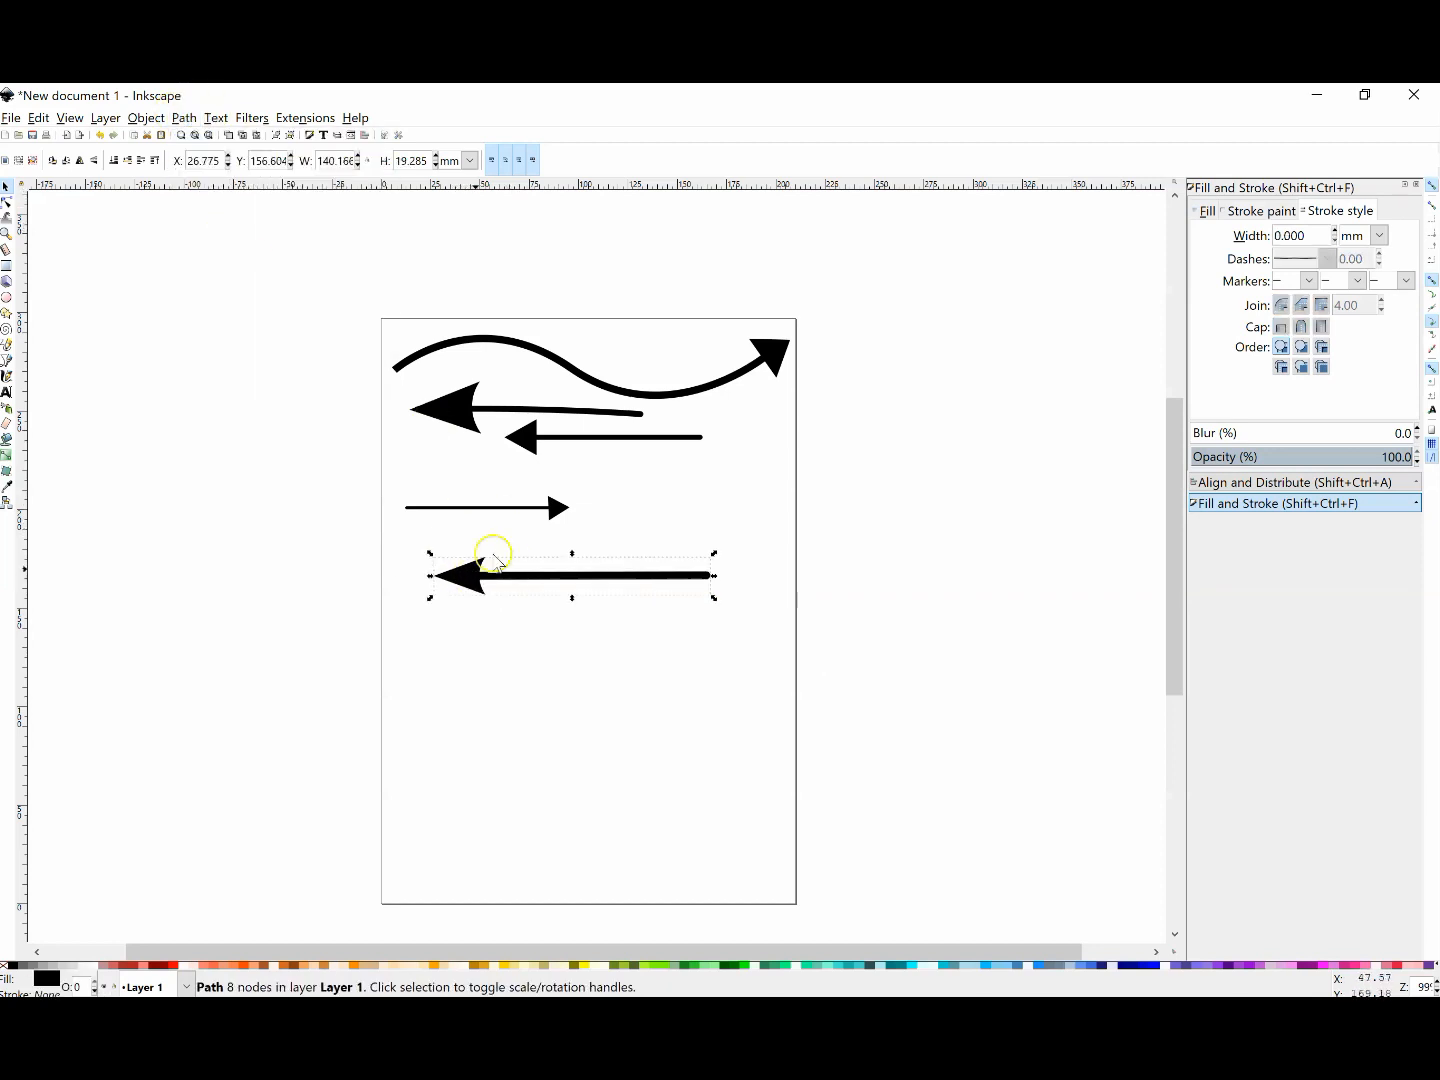
Inspect the united left-pointing arrow's contour in Outline display mode, and return to Normal display mode.
click(69, 118)
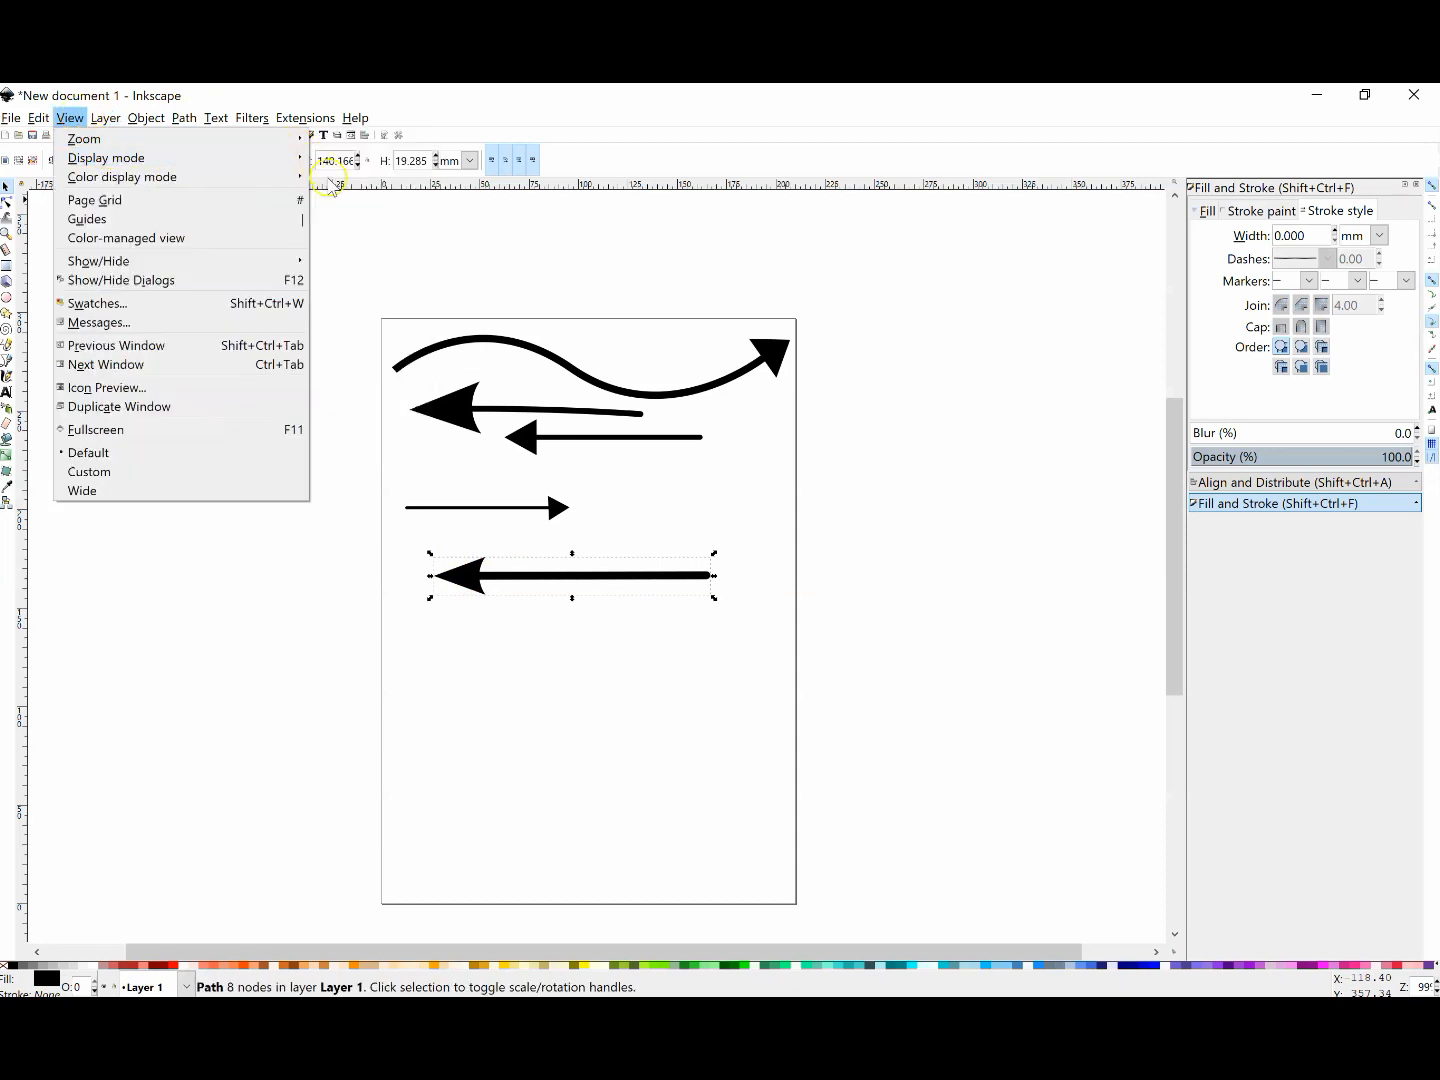
mouse_move(301, 158)
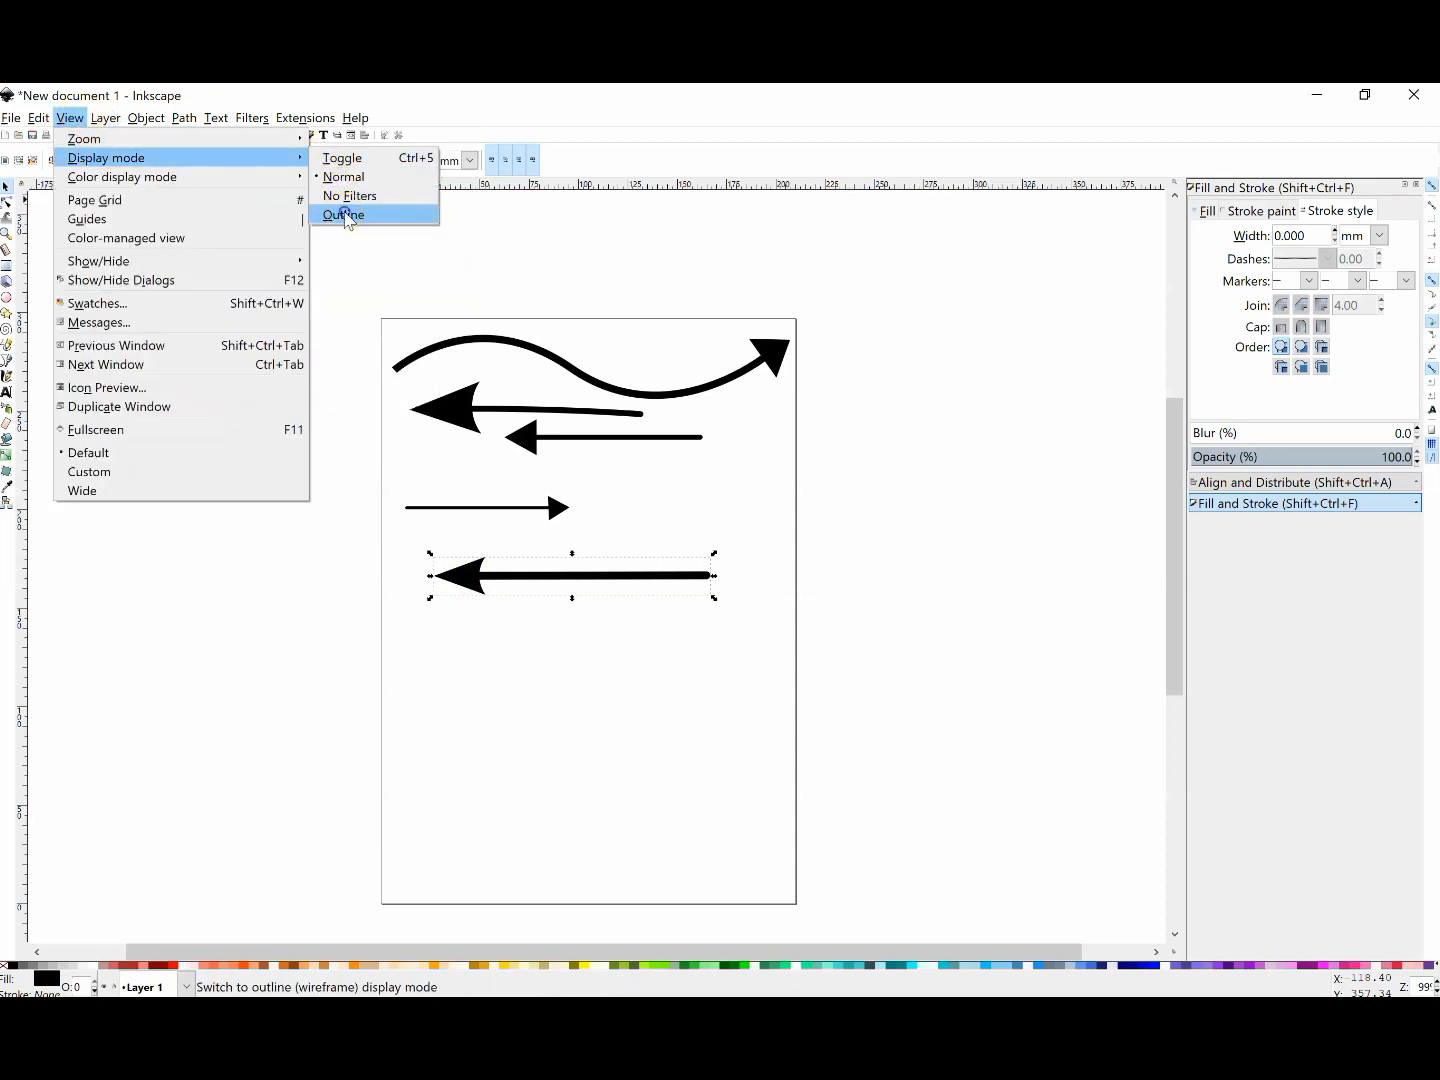
click(344, 215)
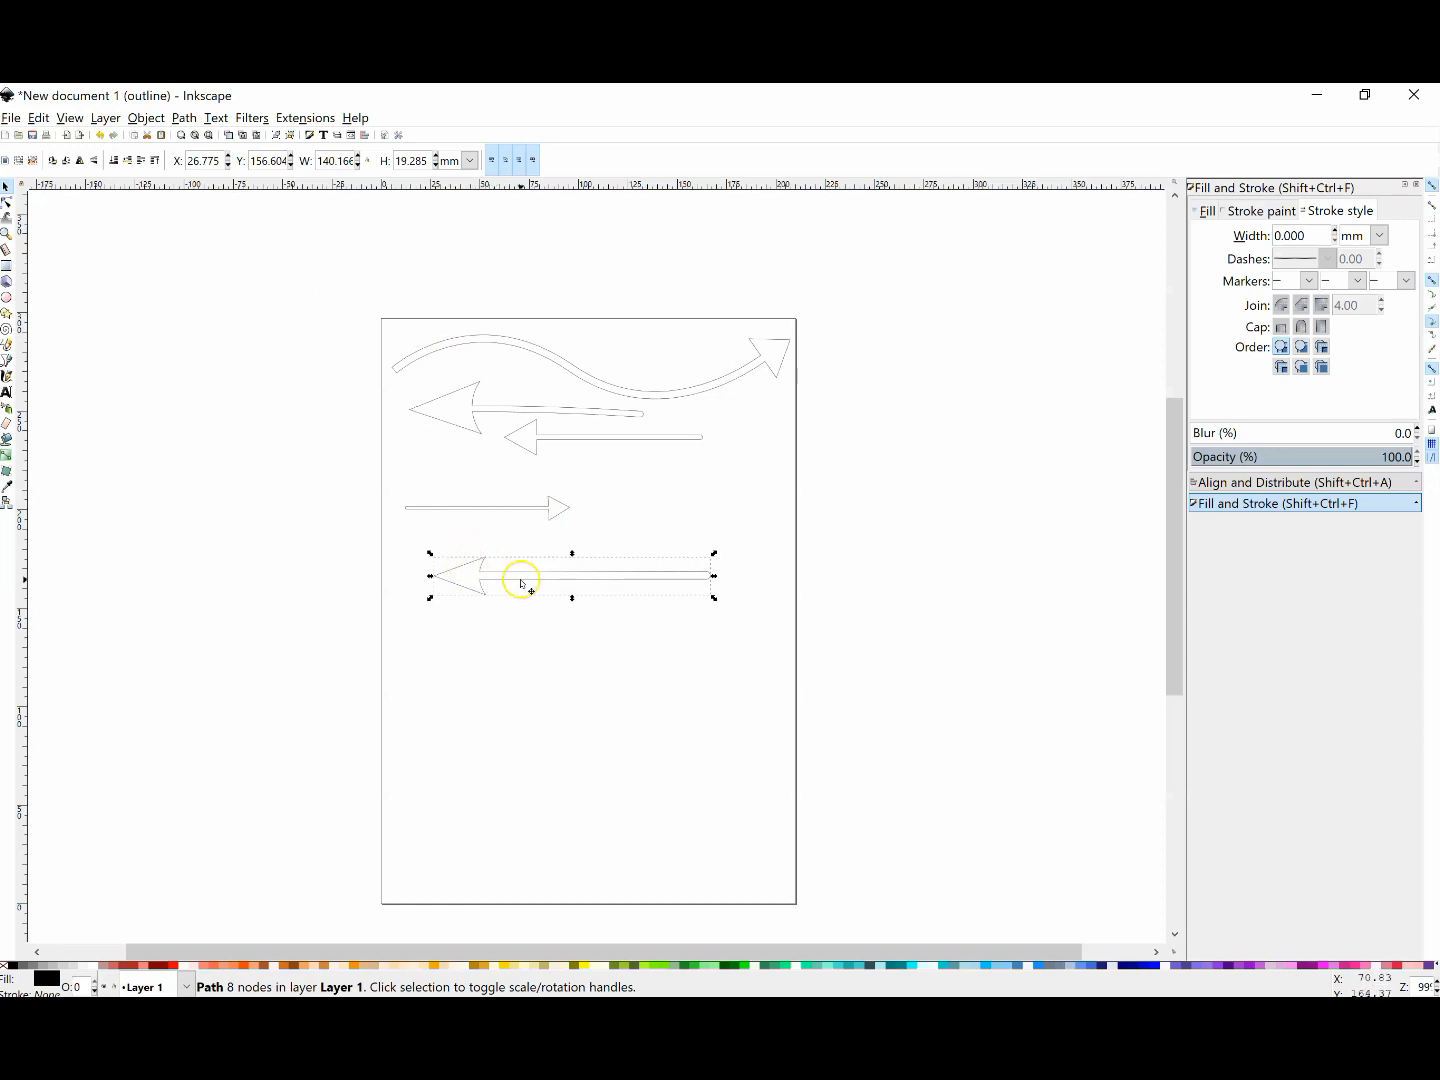
click(70, 118)
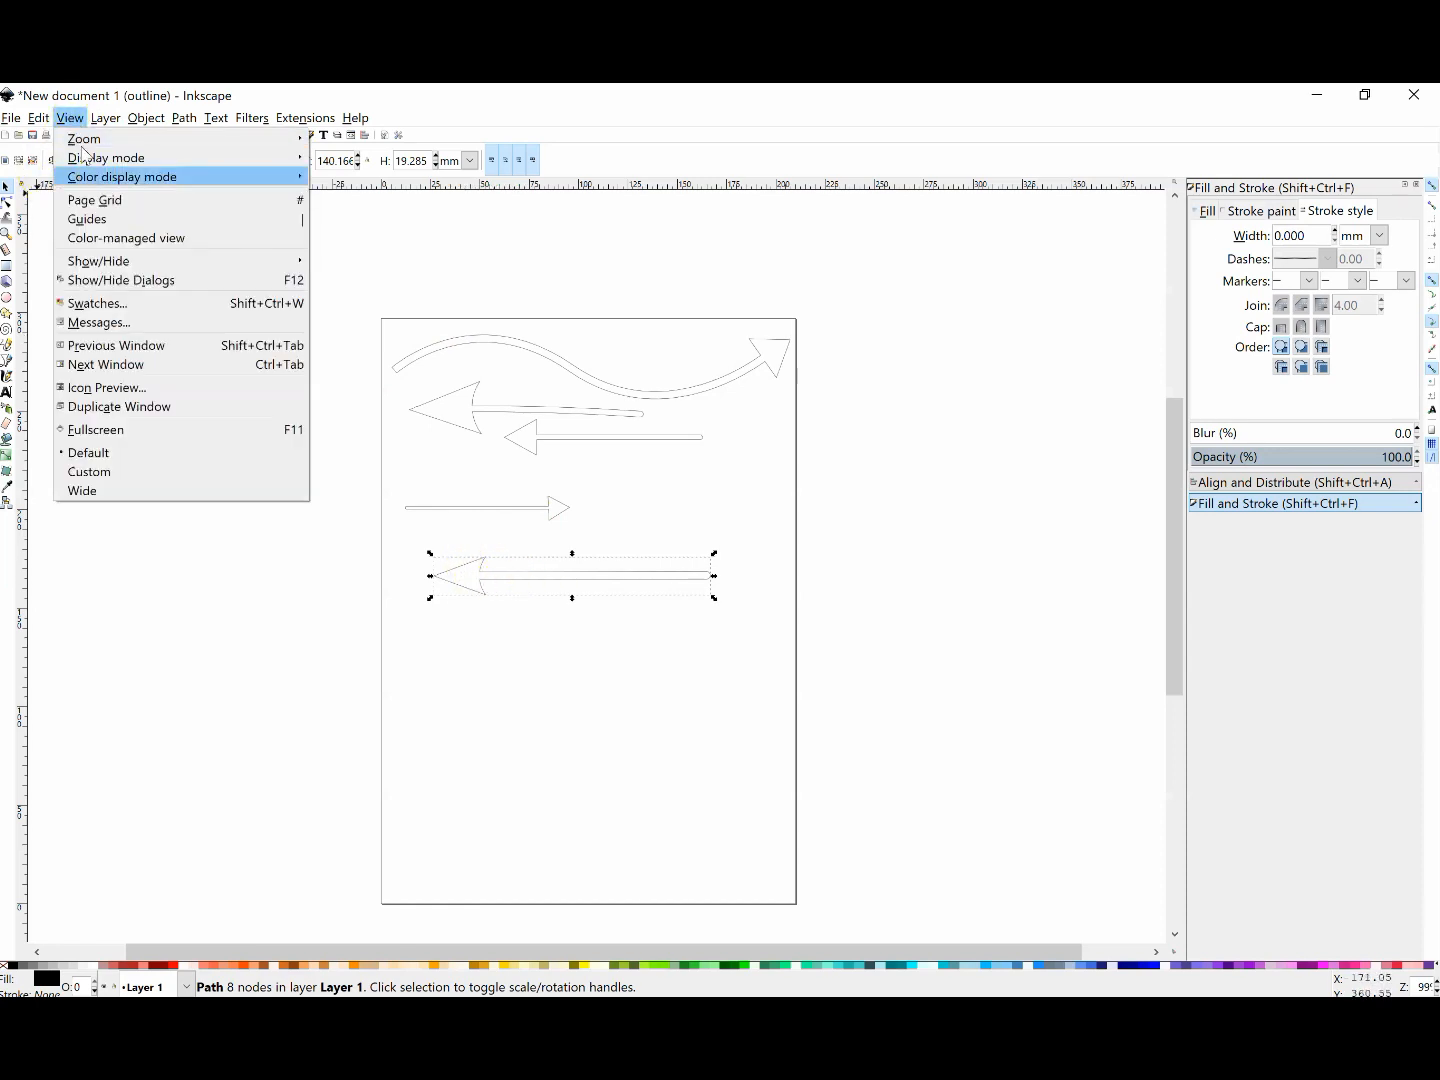
mouse_move(290, 158)
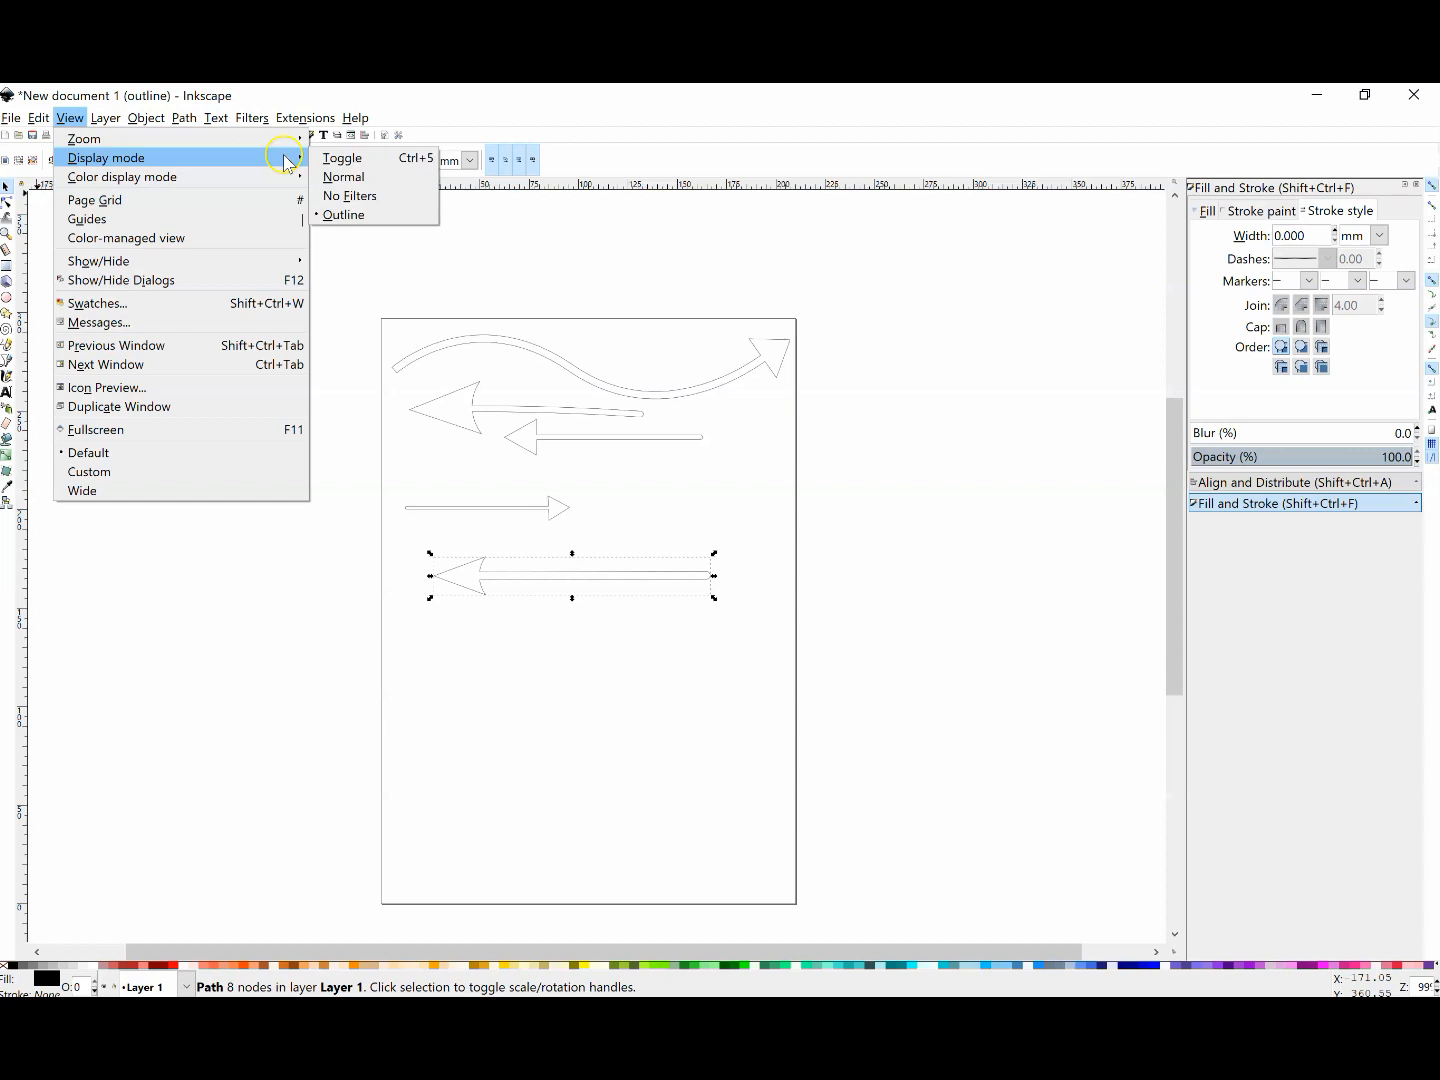
click(333, 177)
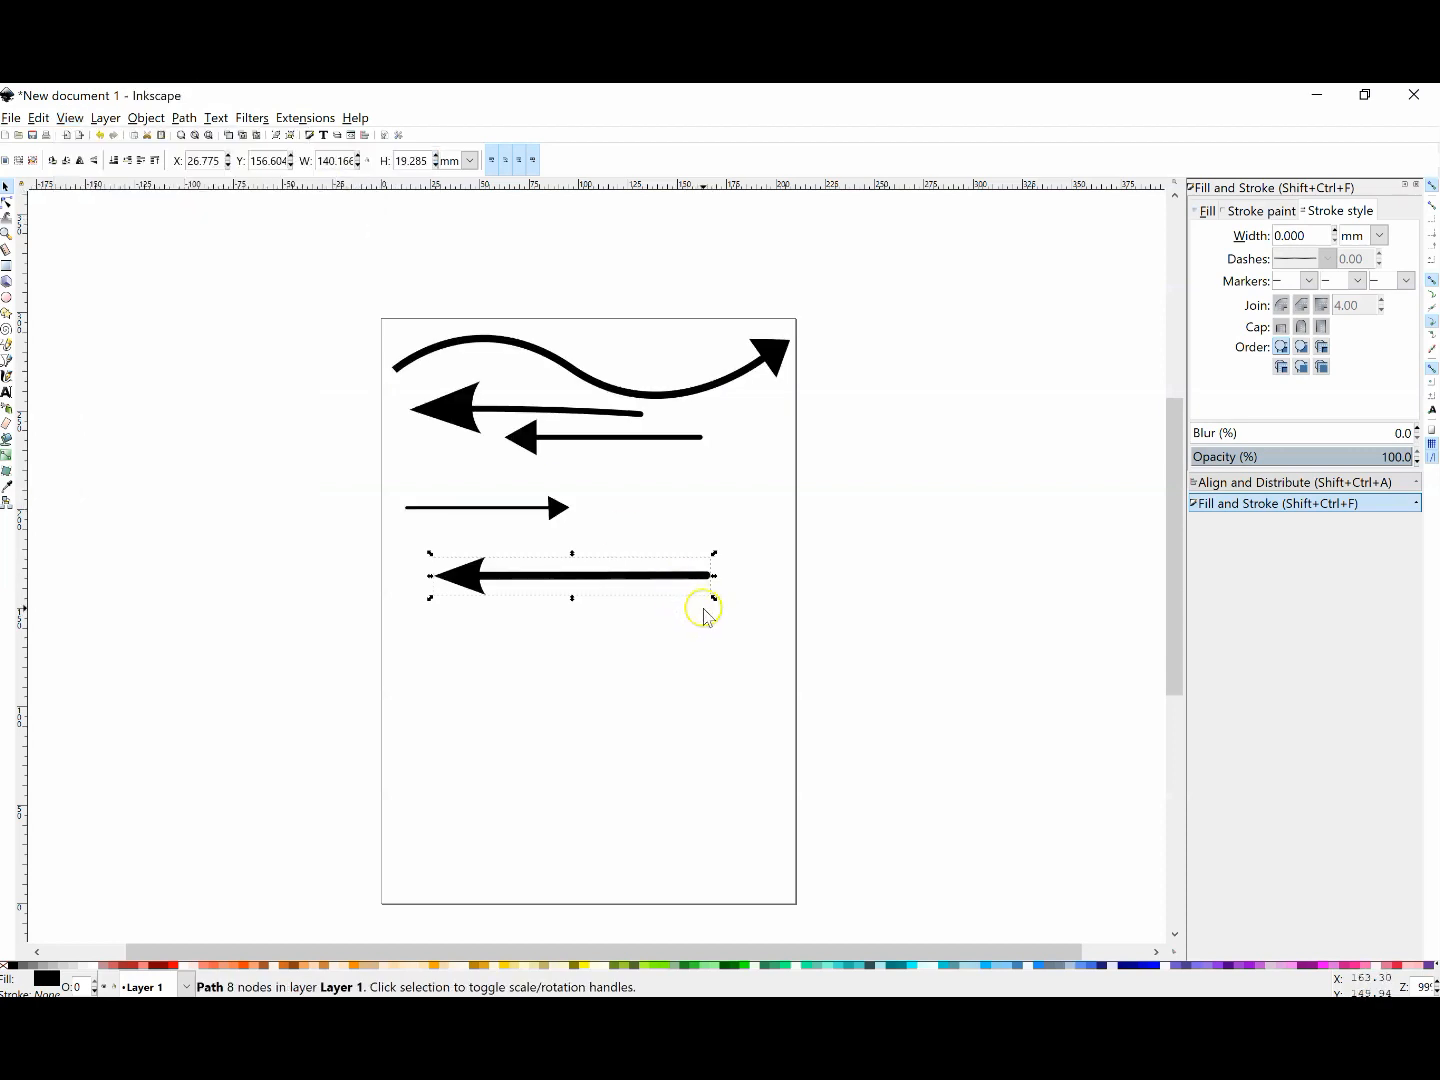
Shrink the left-pointing arrow to about 63 mm wide and place it just beneath the thin right-pointing arrow.
mouse_move(714, 598)
mouse_down()
mouse_move(581, 598)
mouse_move(505, 527)
mouse_up()
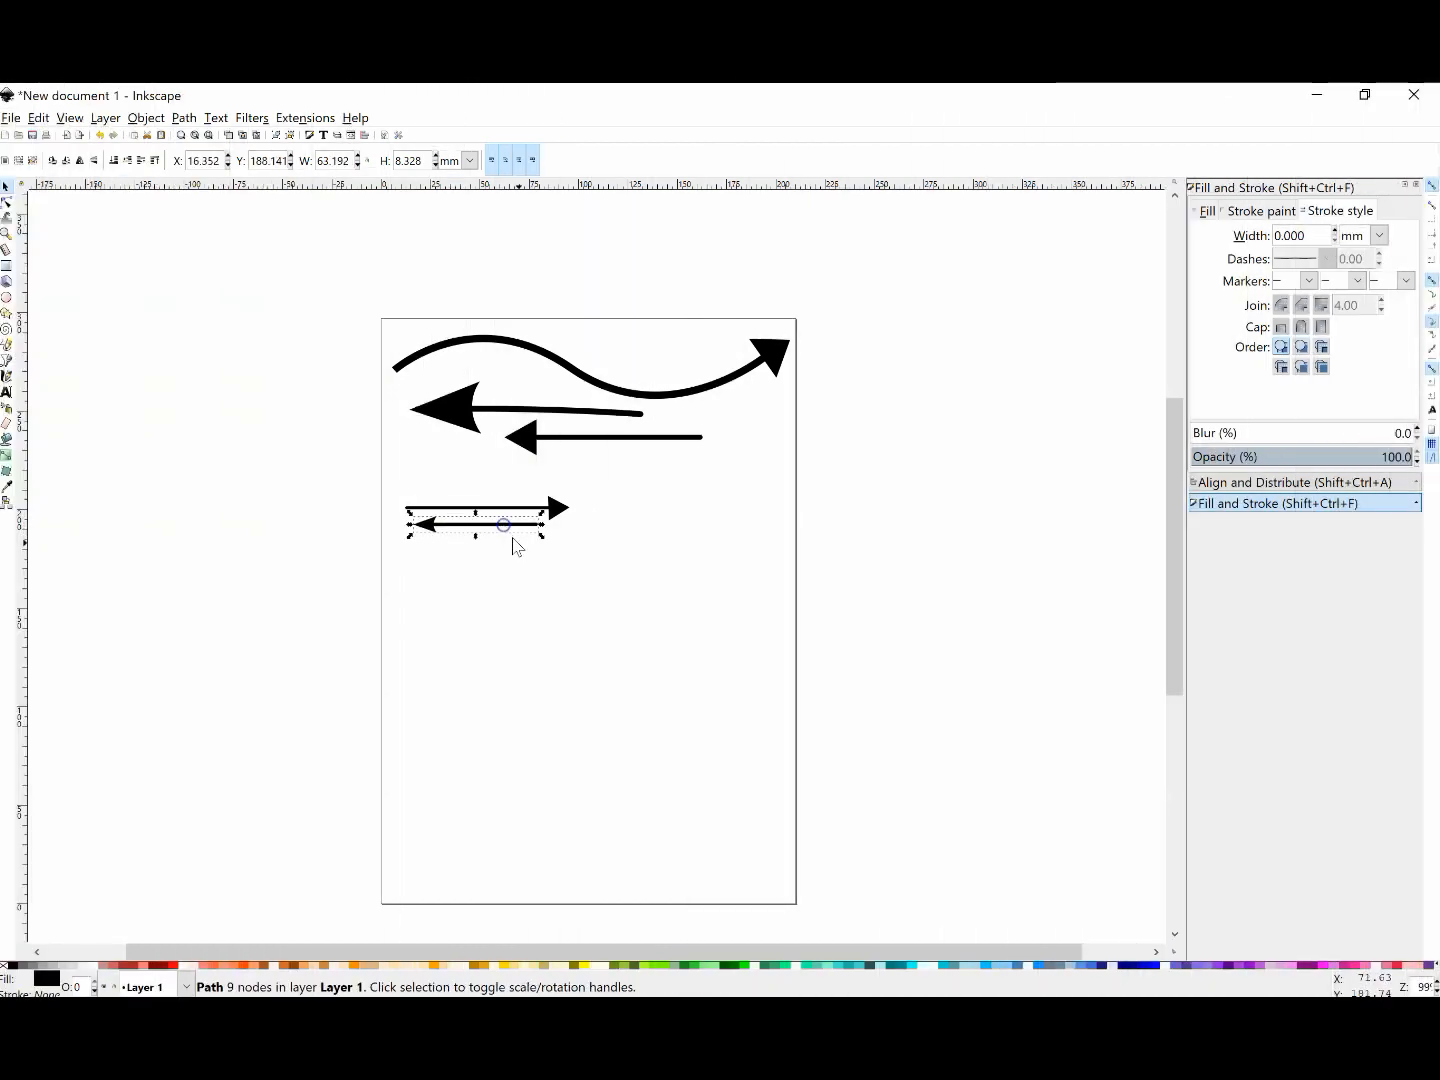
click(540, 562)
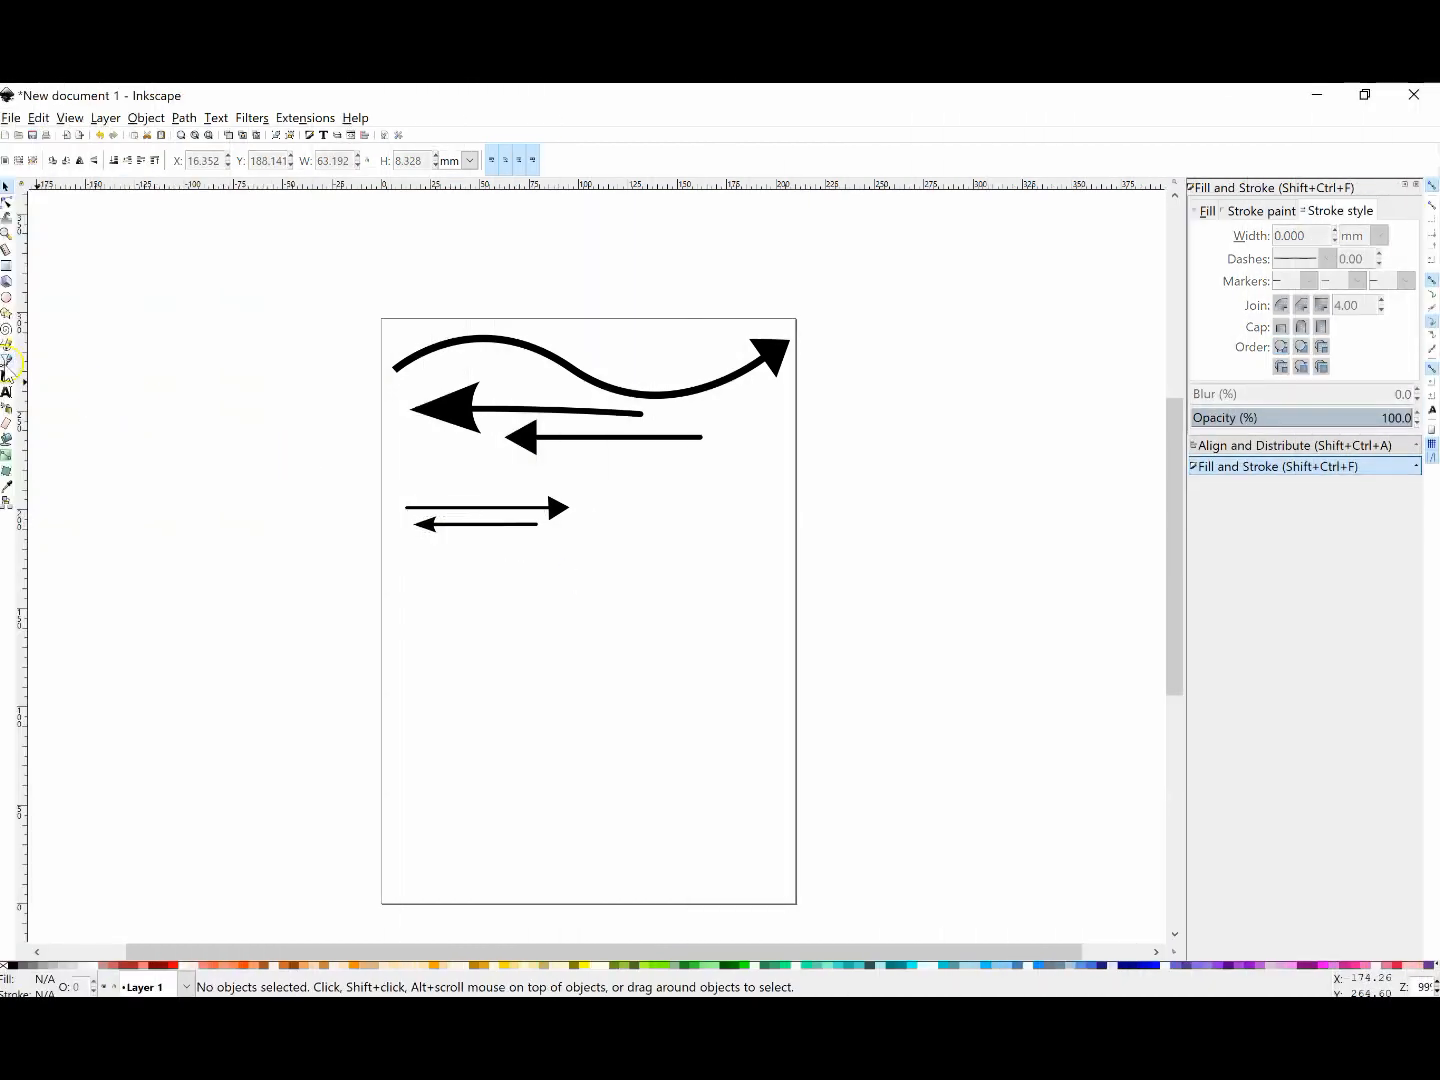
Draw an open S-shaped wave with the Bezier tool, about 174 mm wide and 28 mm high, below the small arrows.
click(6, 366)
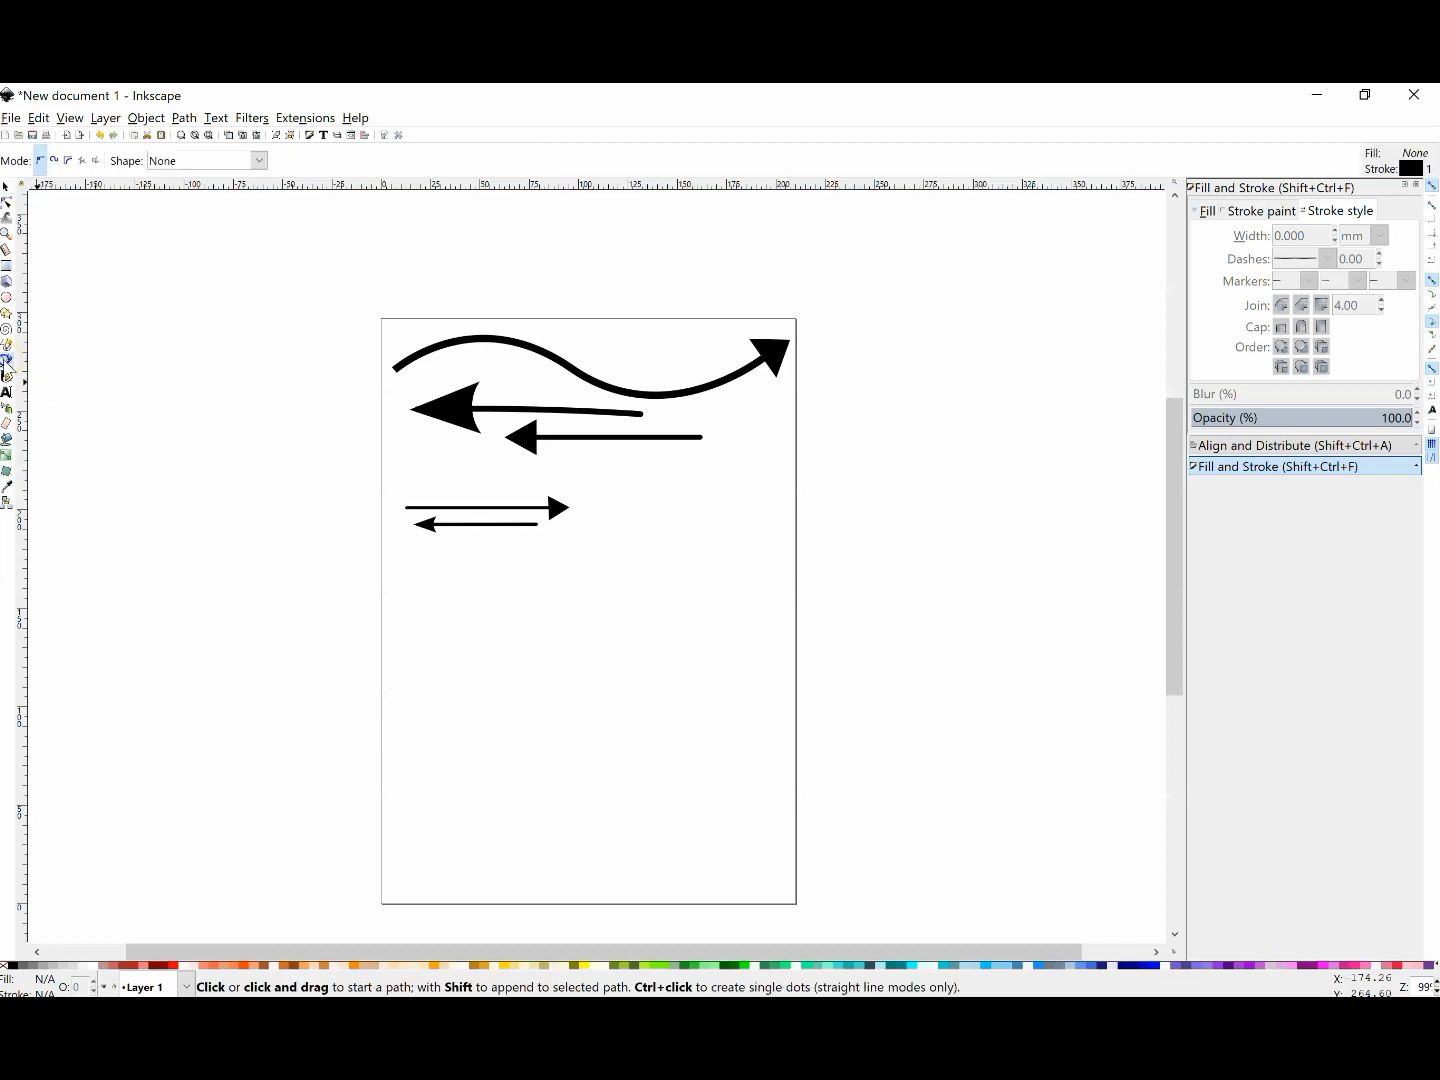
click(412, 638)
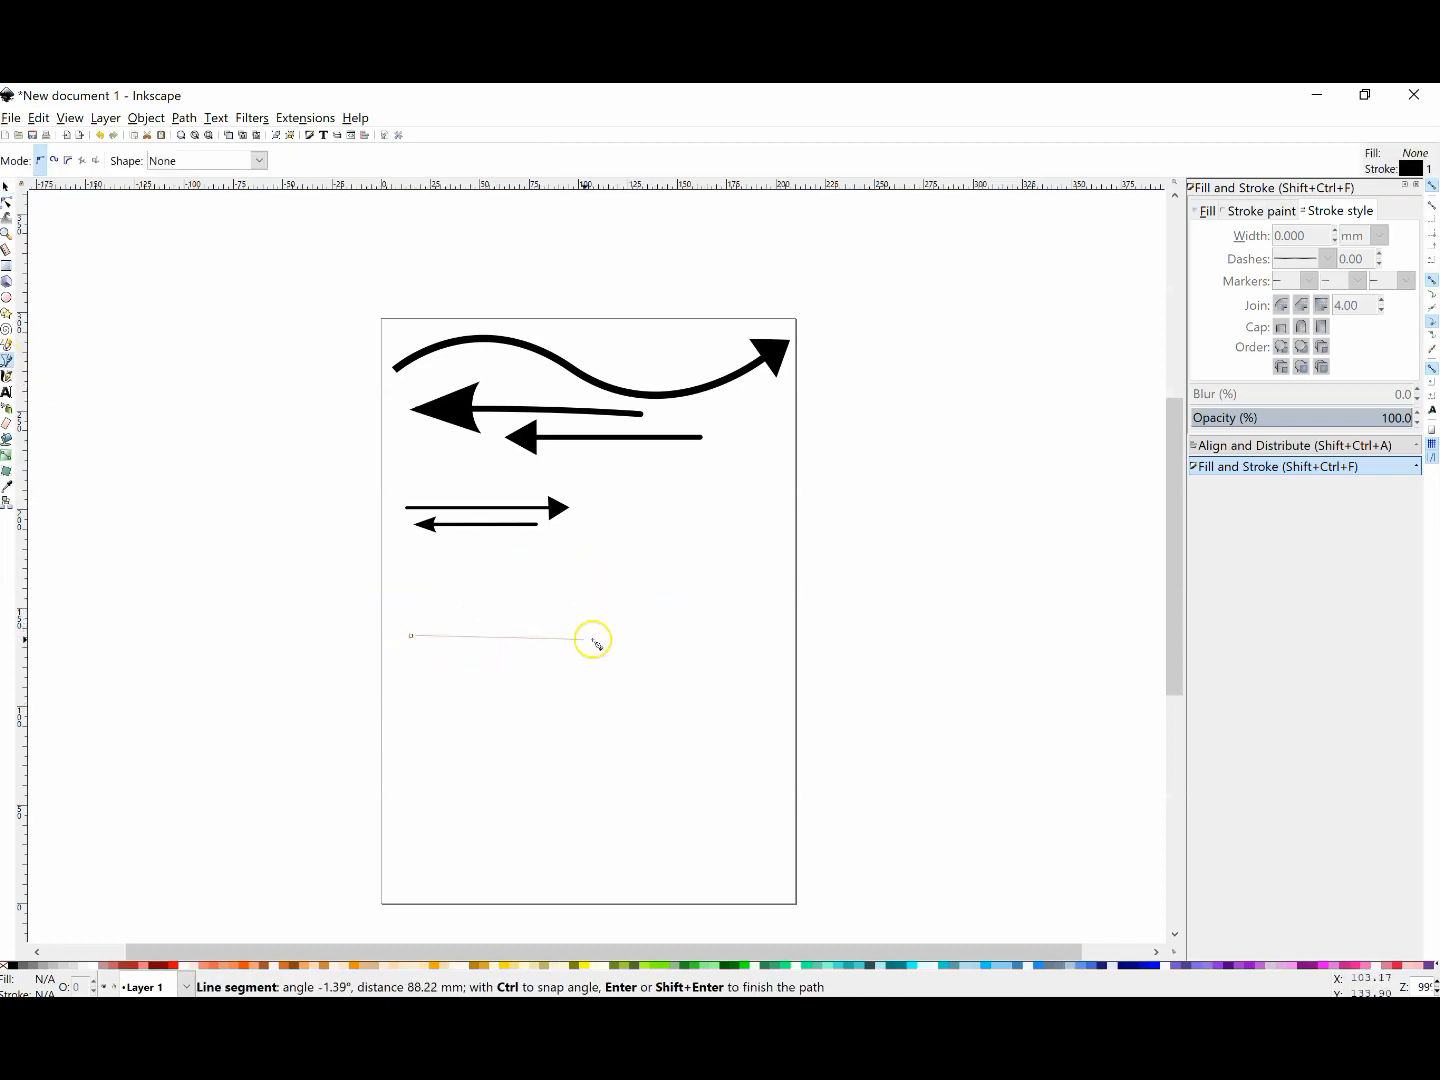
drag(567, 635, 635, 699)
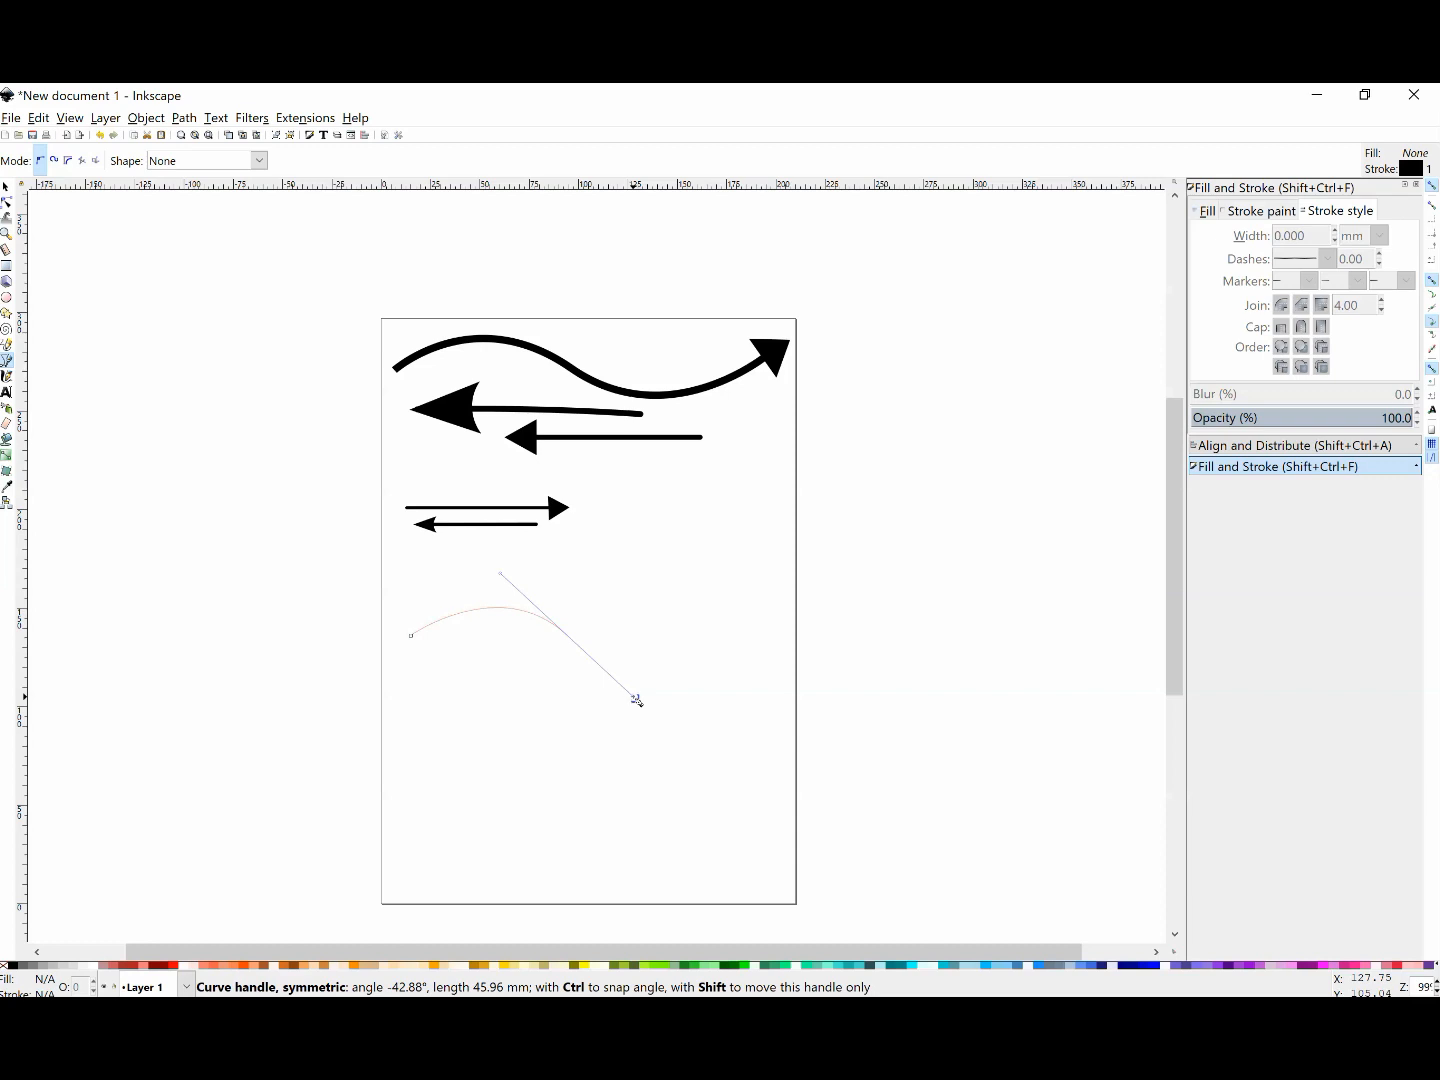
drag(636, 699, 634, 697)
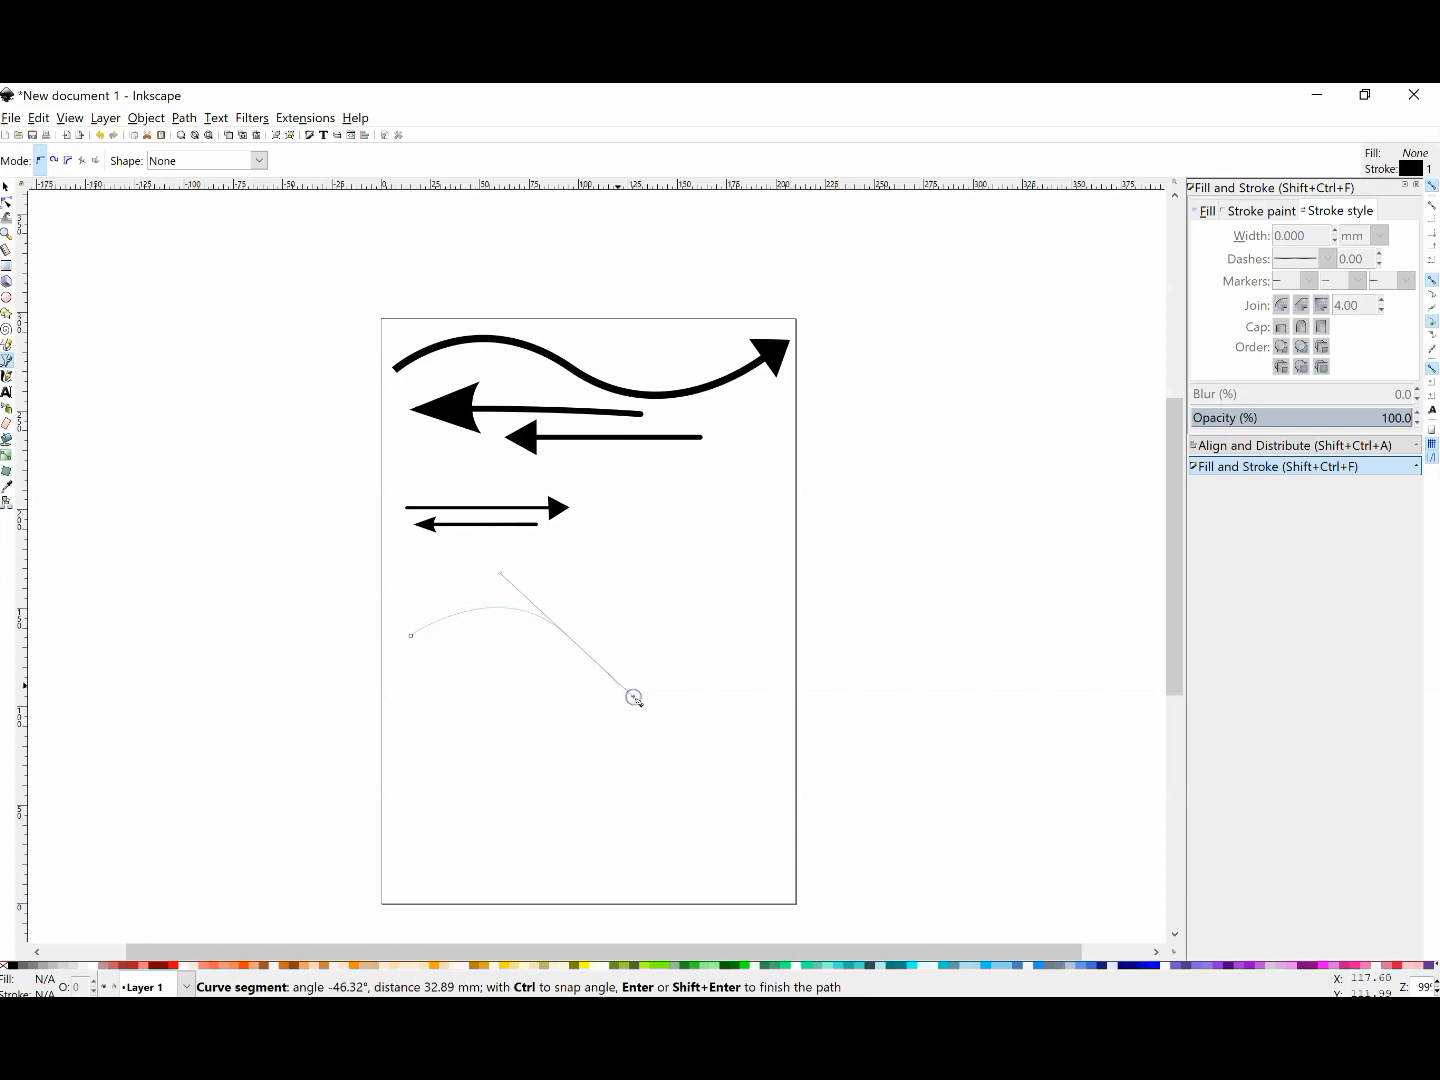
click(756, 633)
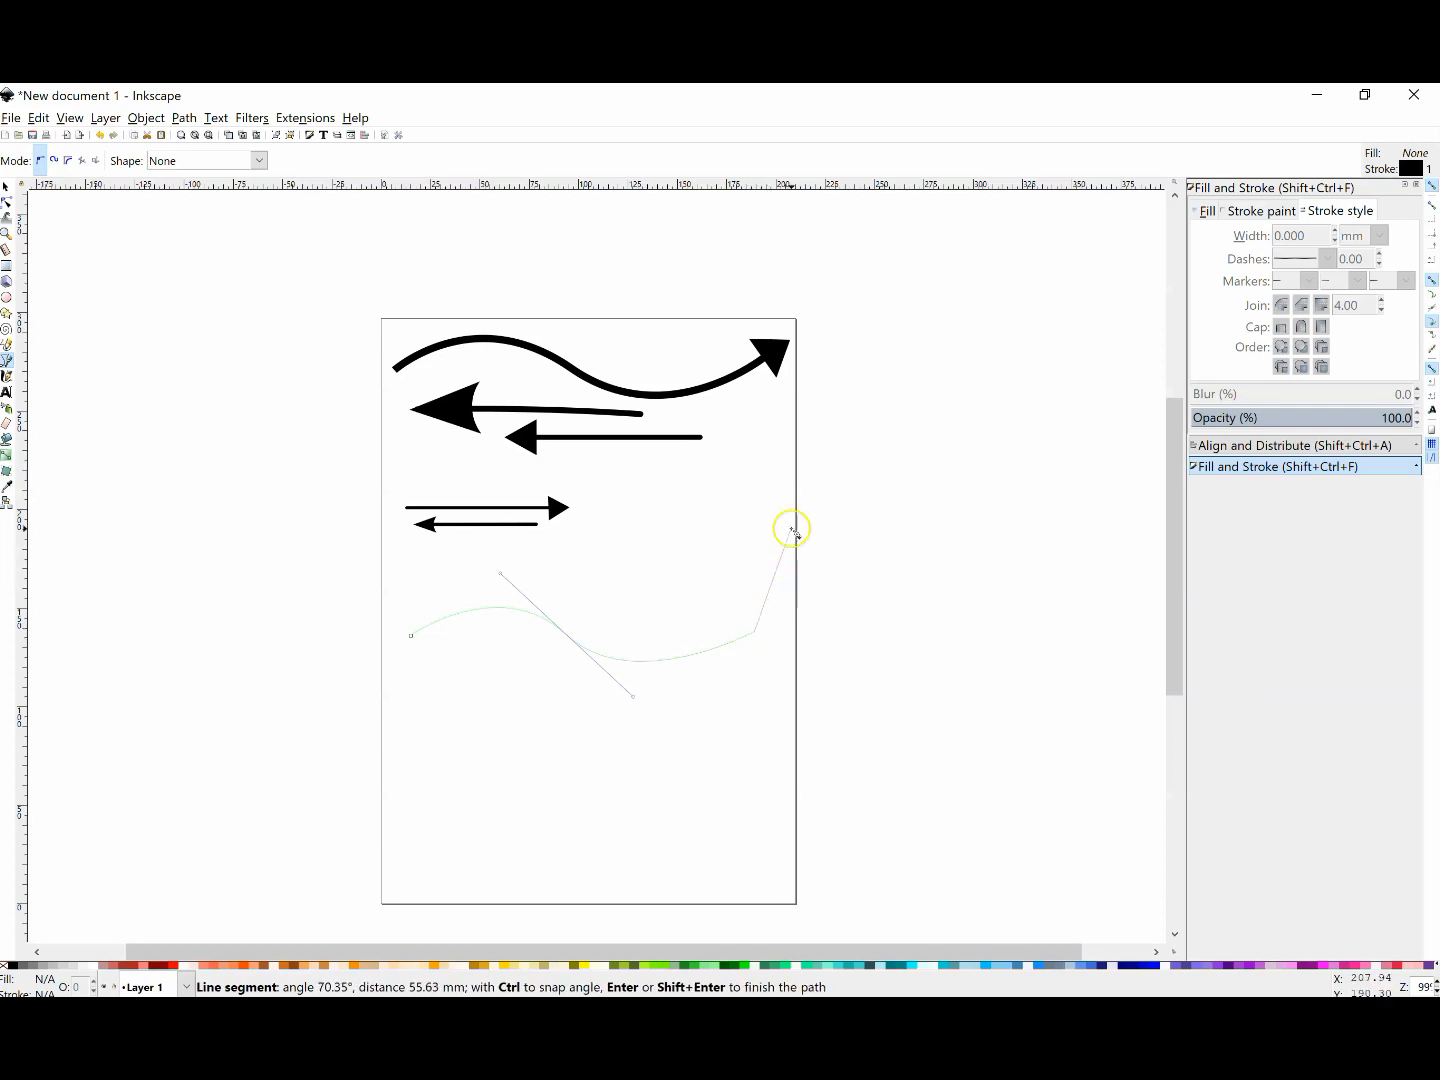
Give the wavy line a 4 mm stroke width with round caps and move it up about 6 mm.
click(6, 189)
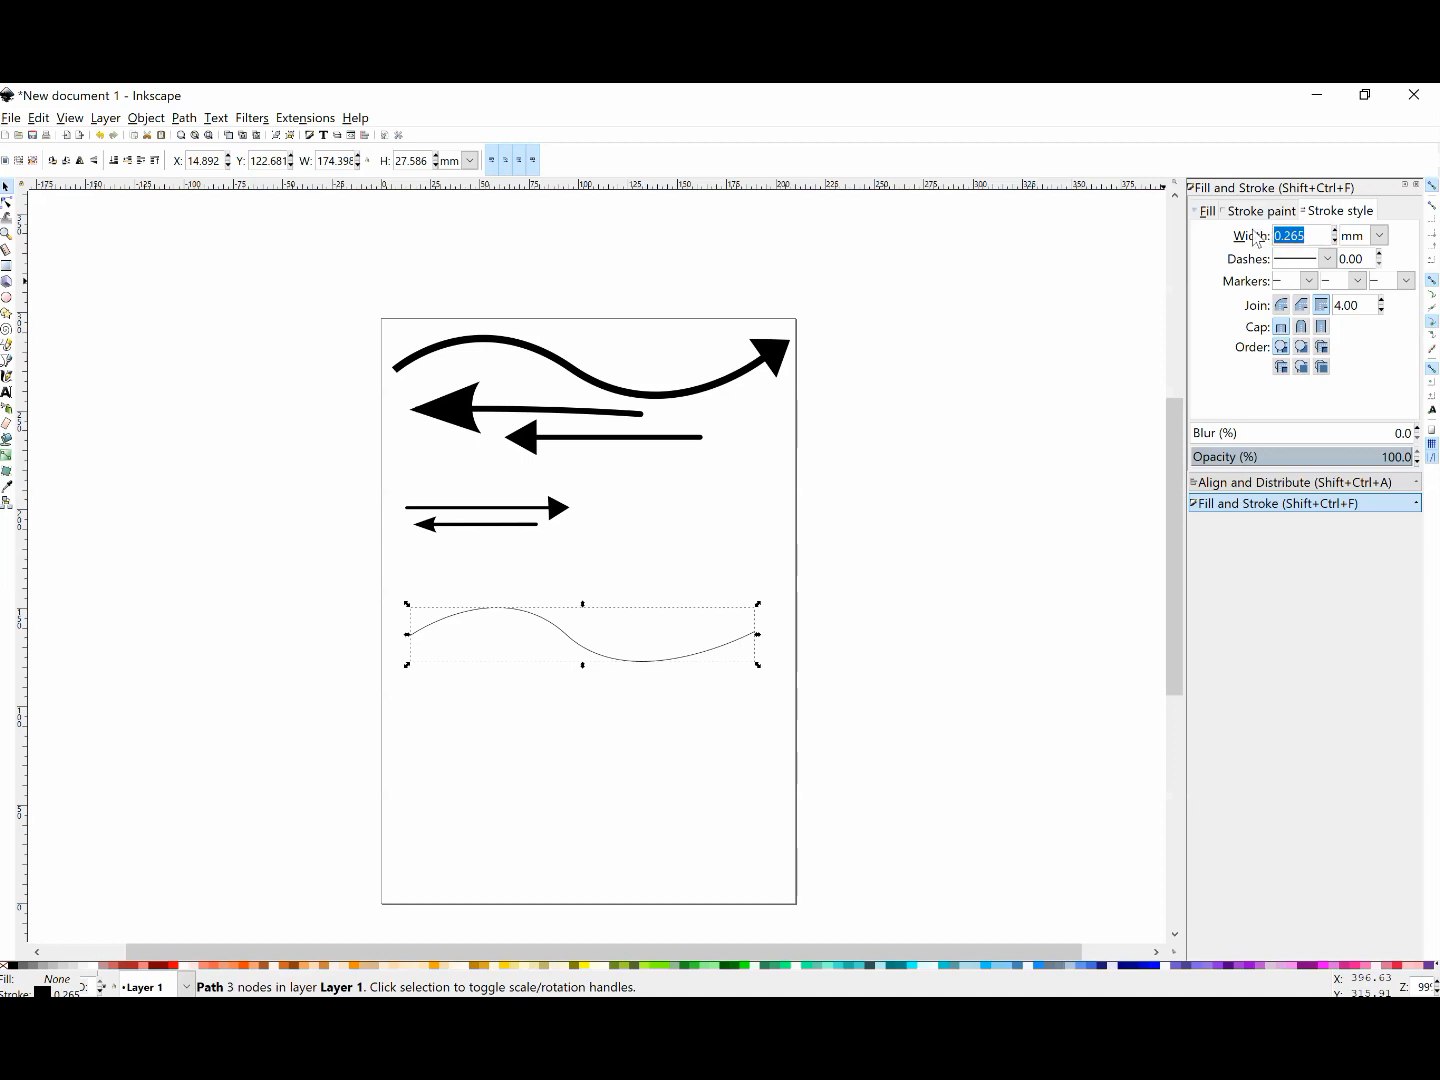
key(Return)
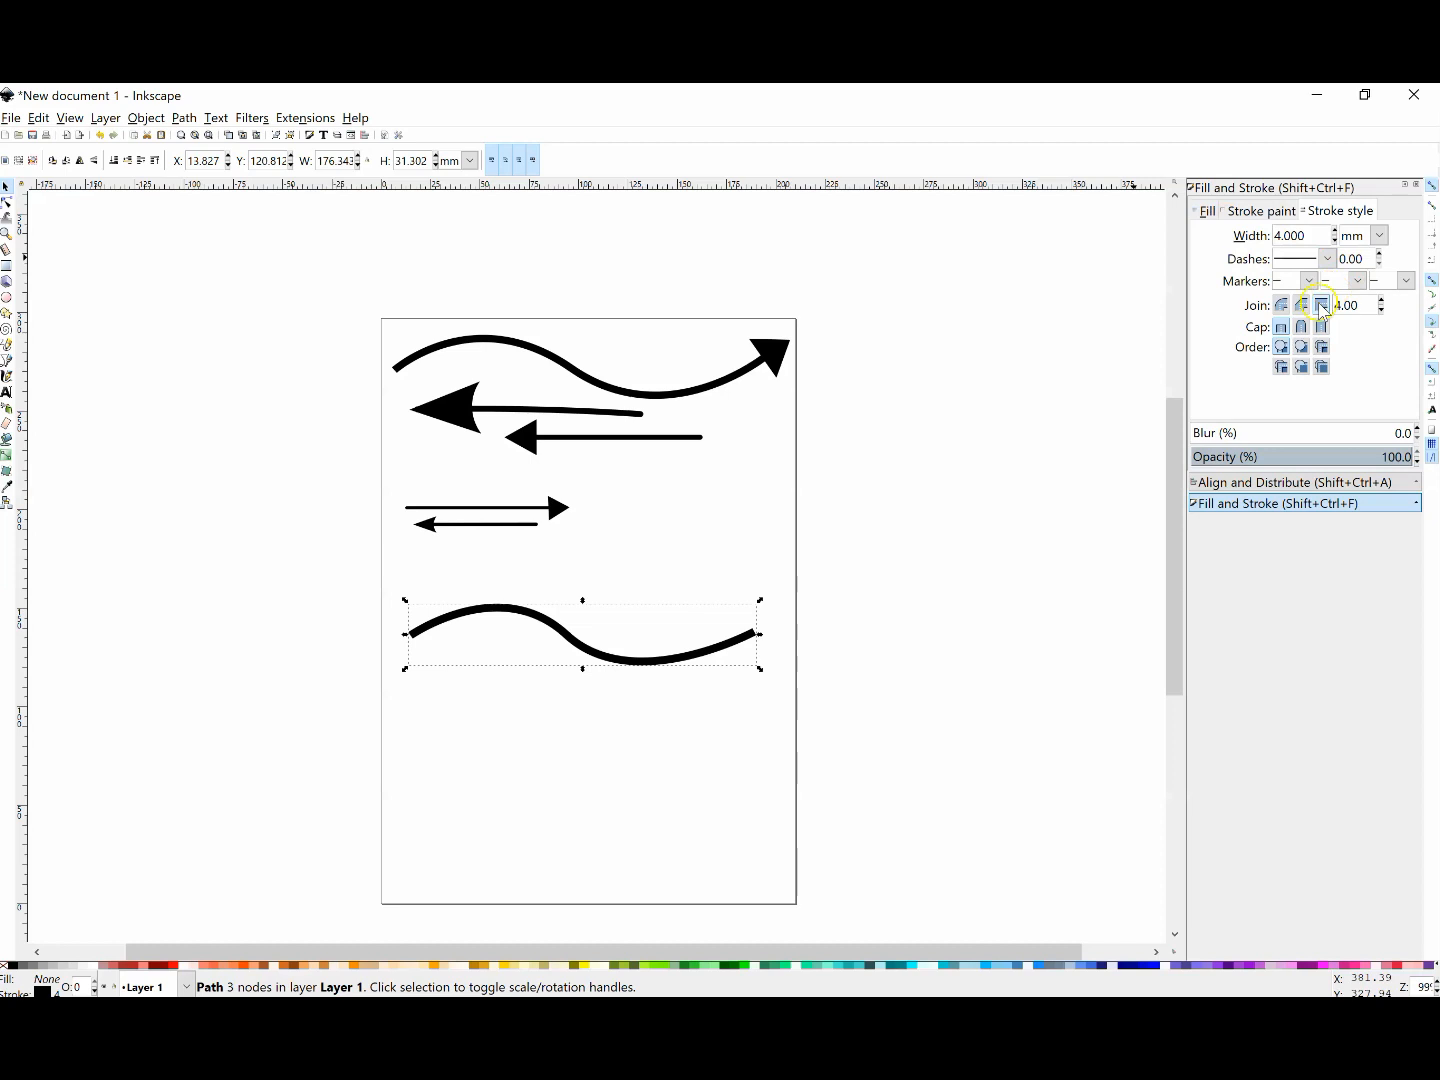
click(1302, 327)
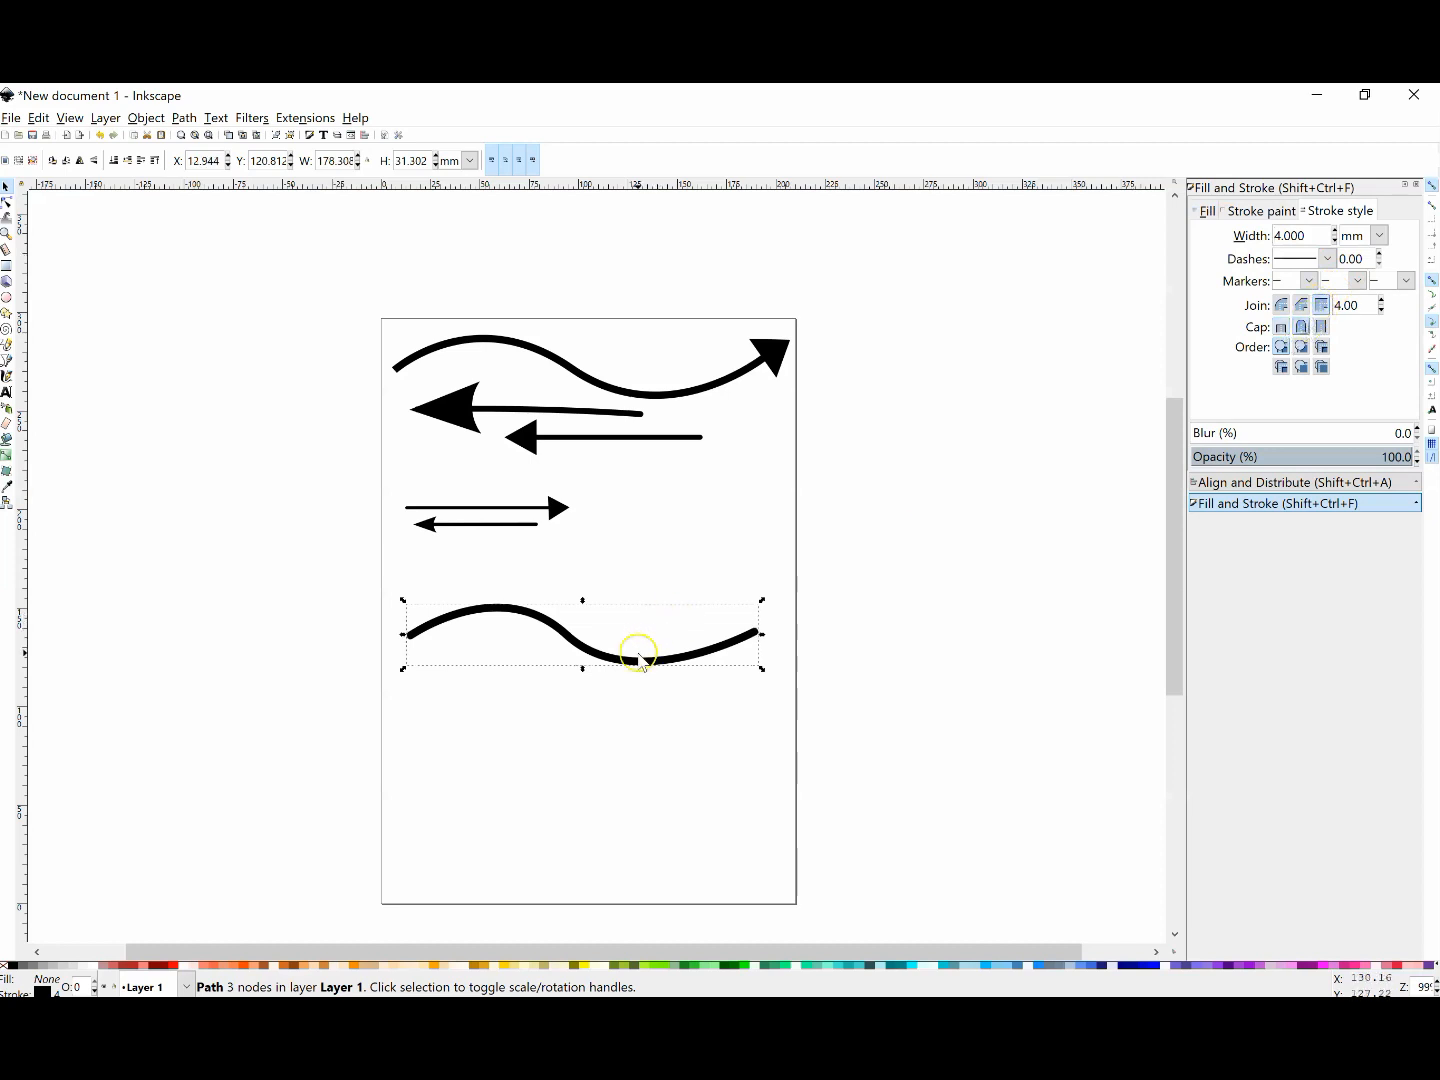
drag(633, 659, 635, 652)
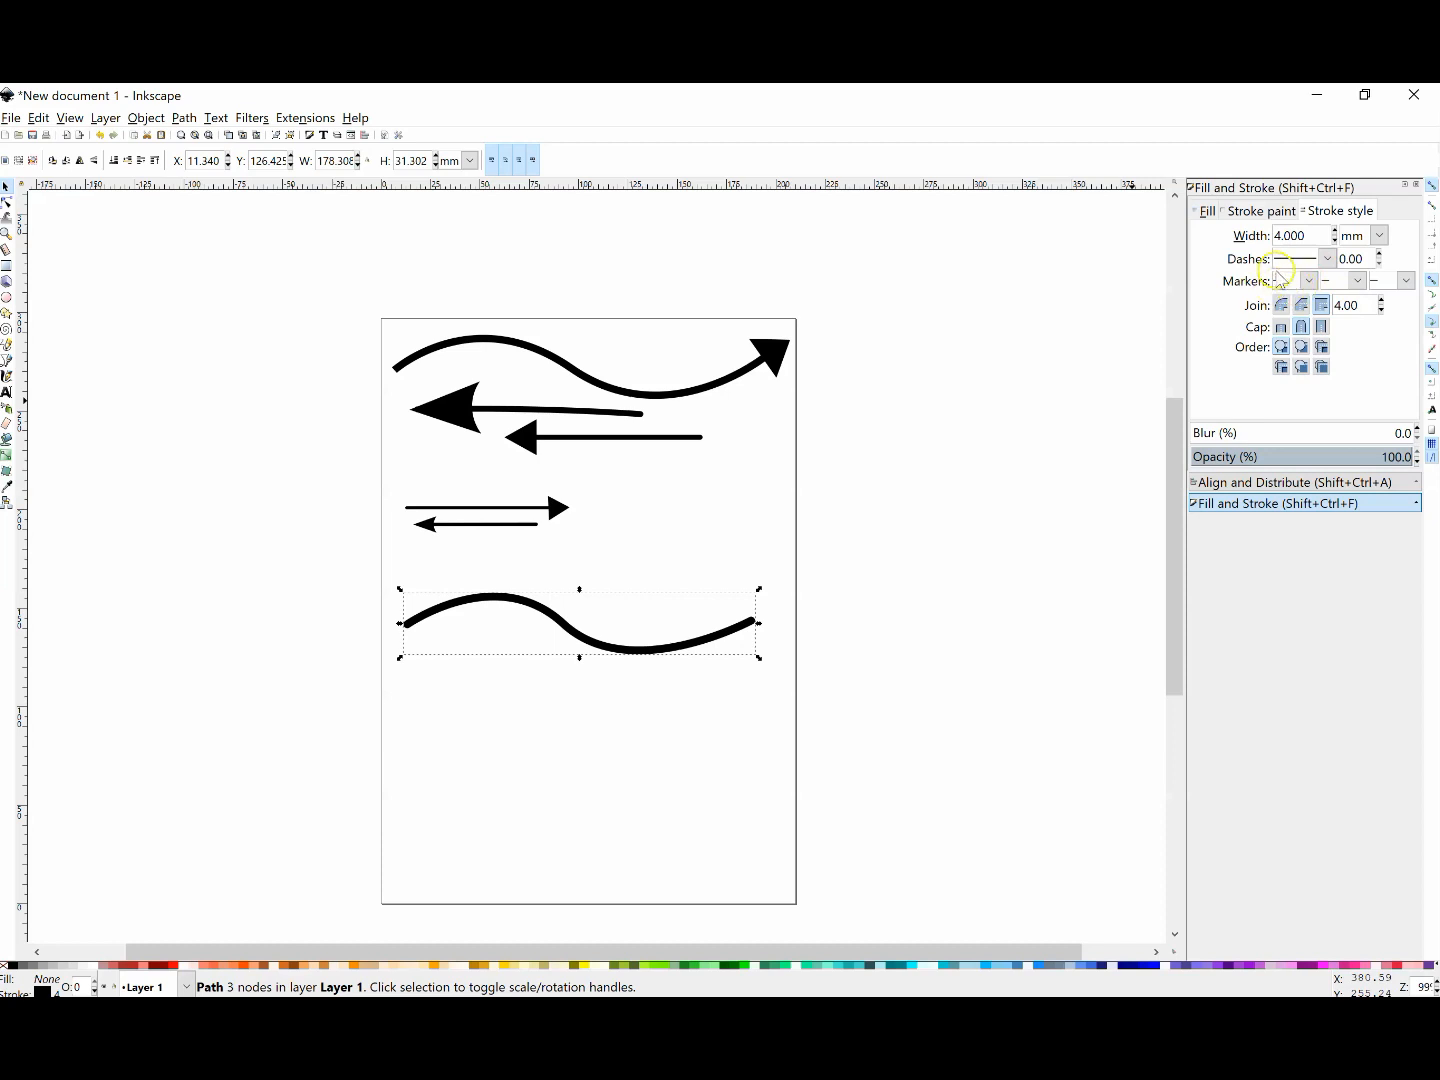
Draw a closed triangle about 25 mm wide and 27 mm high over the right end of the wavy line as its arrowhead.
click(10, 358)
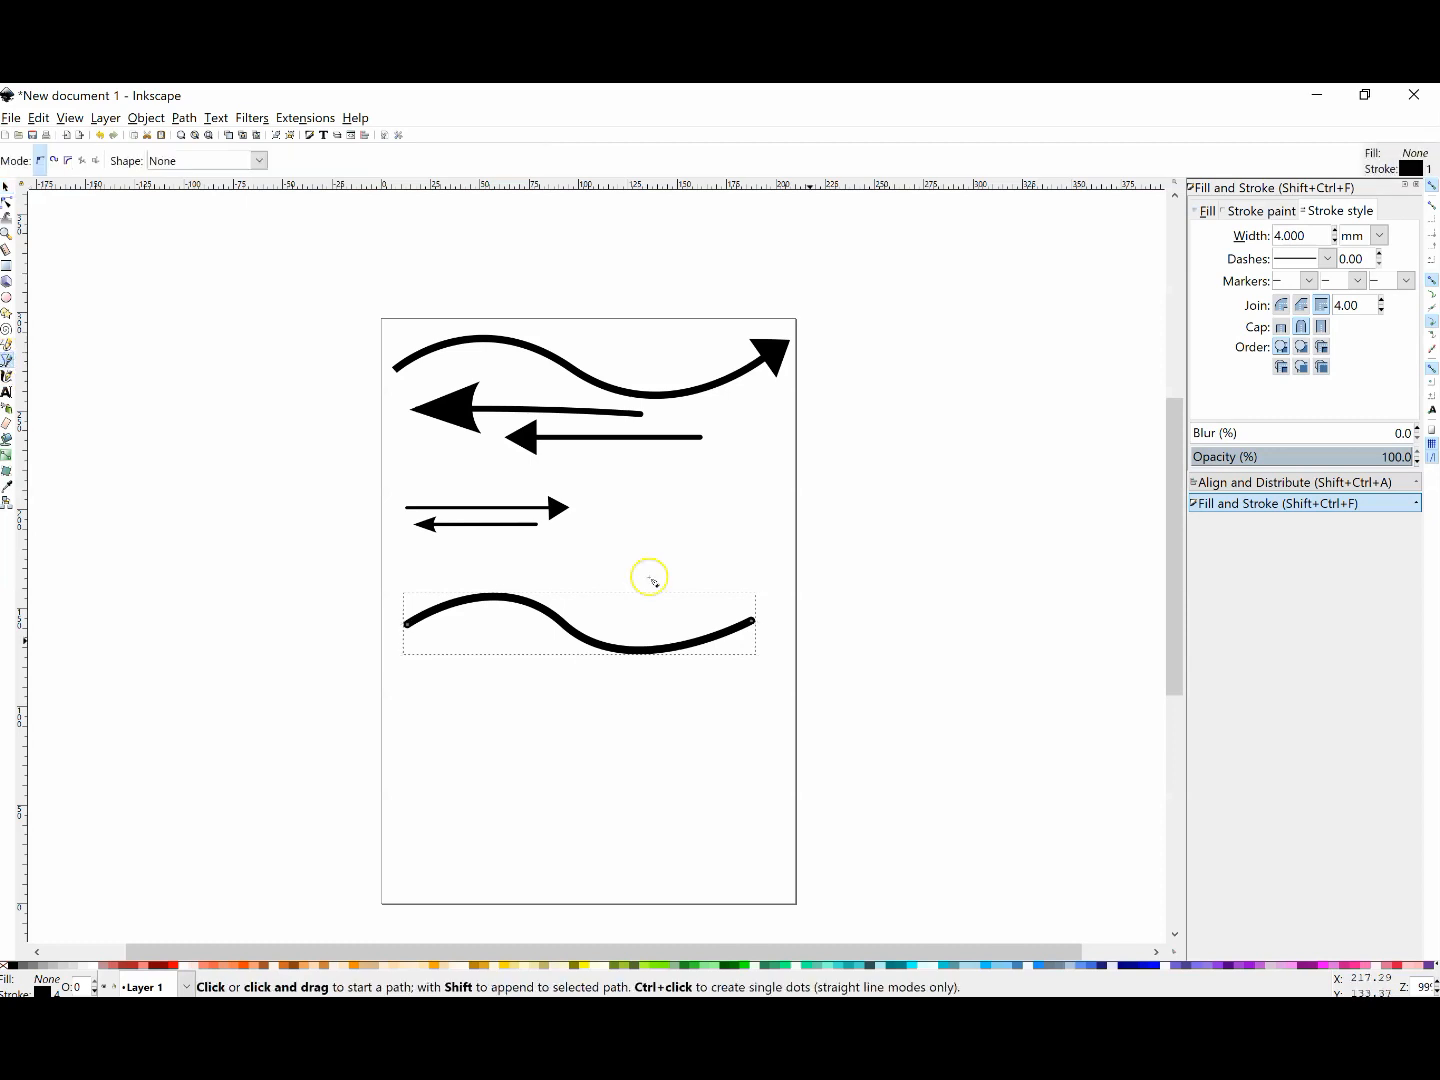
click(731, 598)
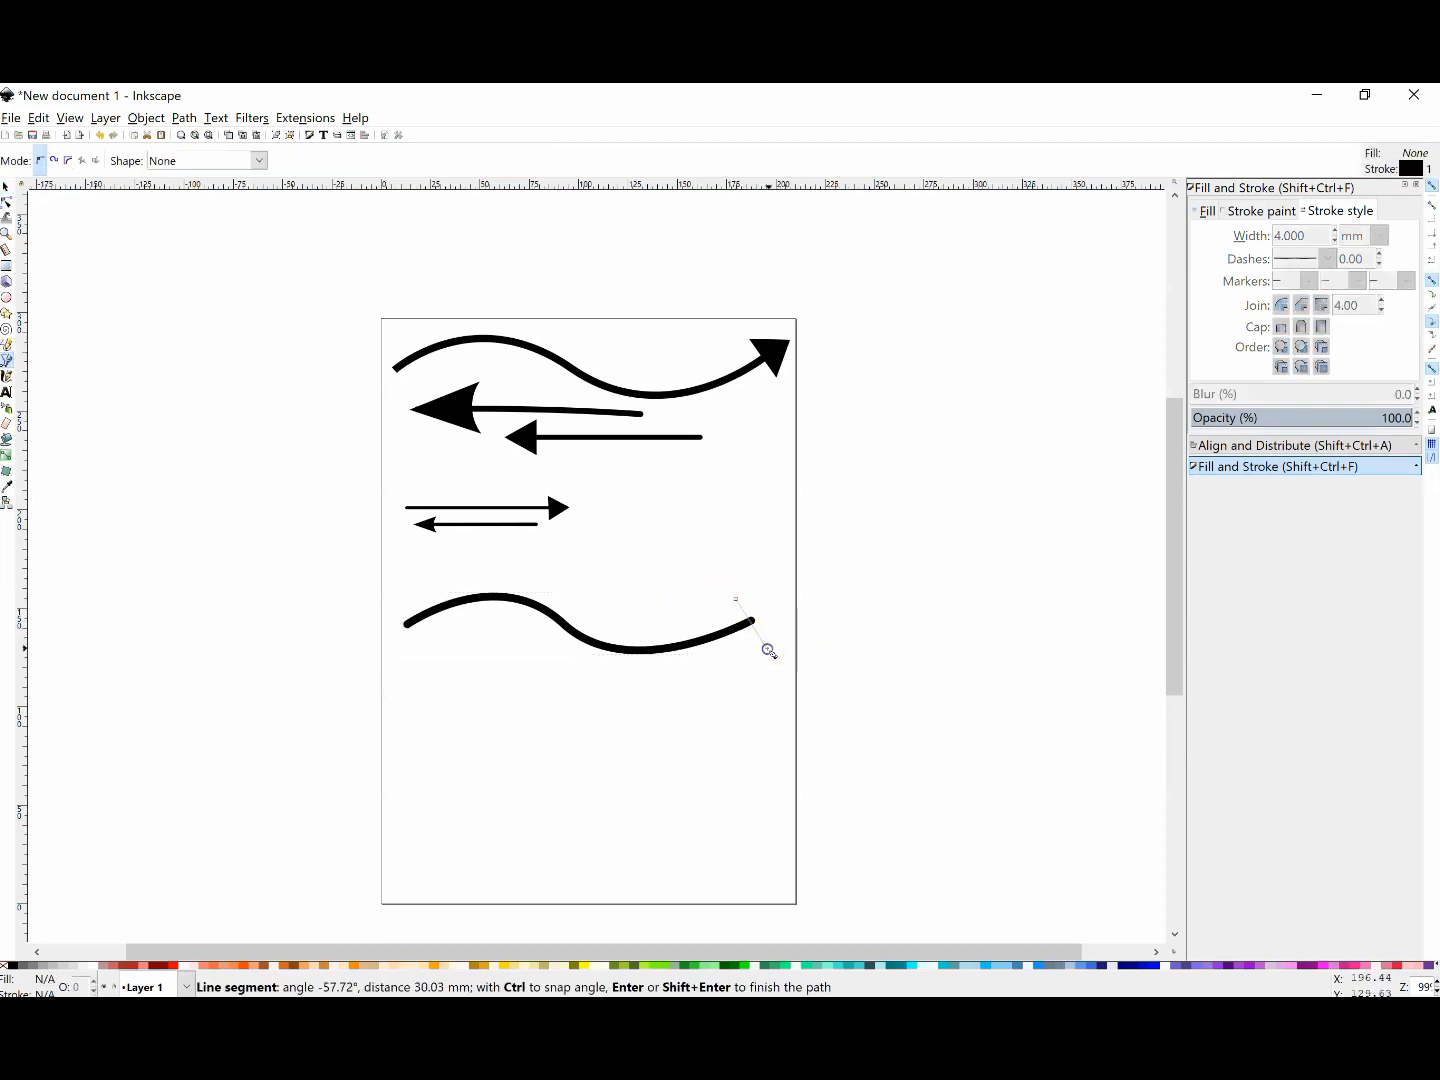
click(766, 647)
click(785, 597)
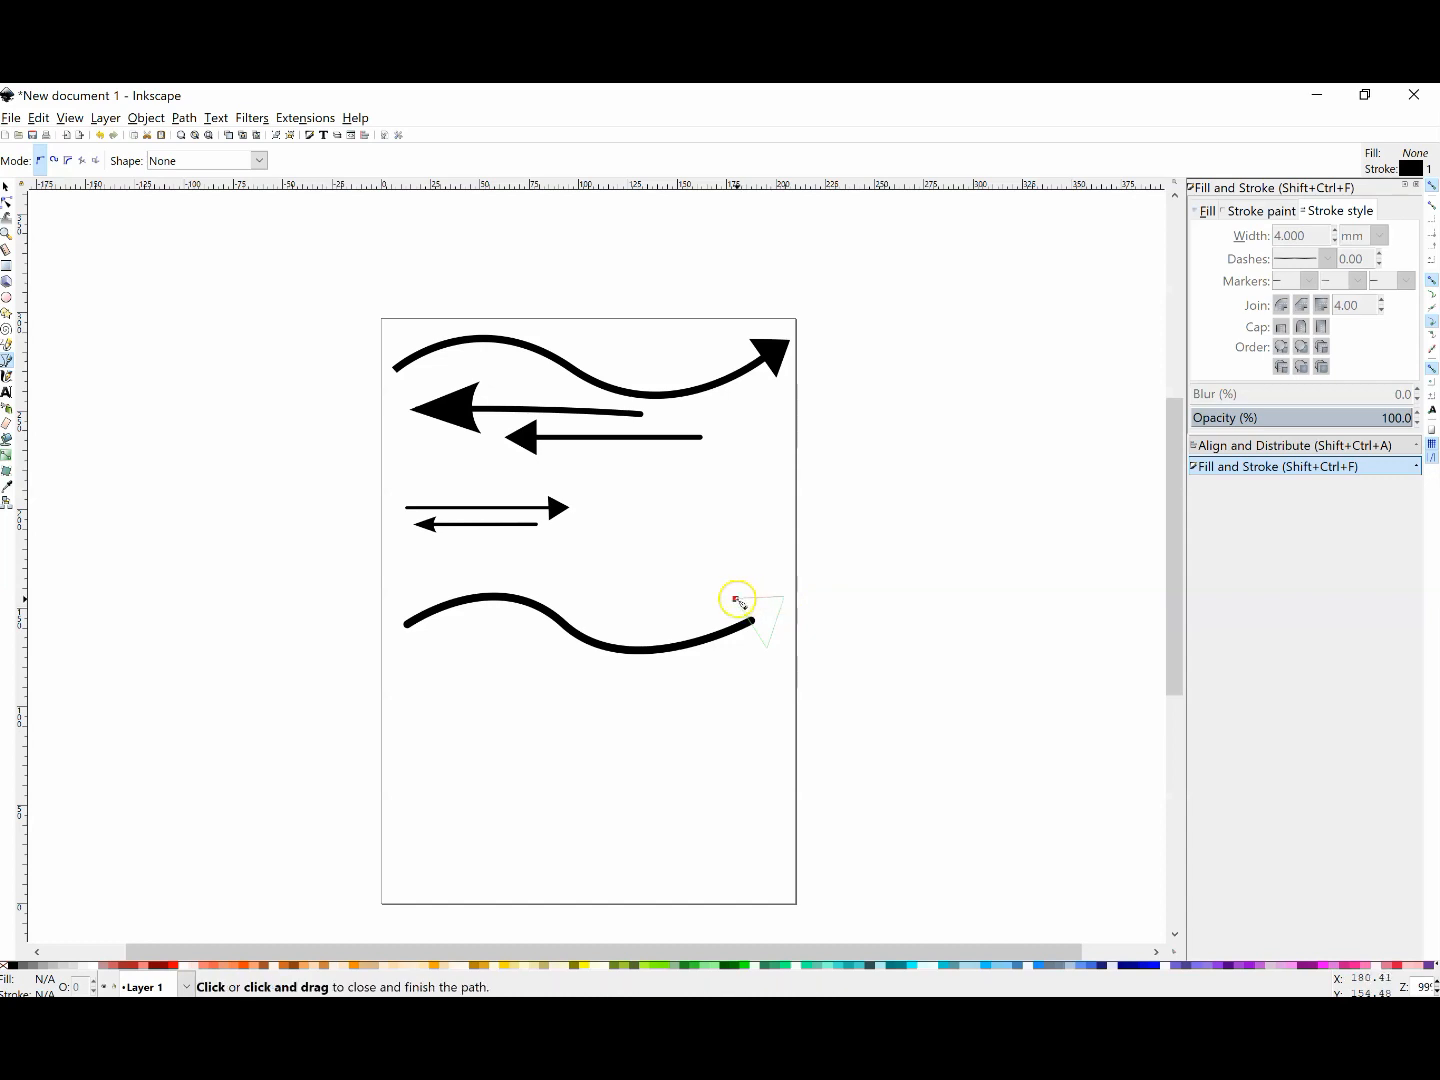
click(737, 600)
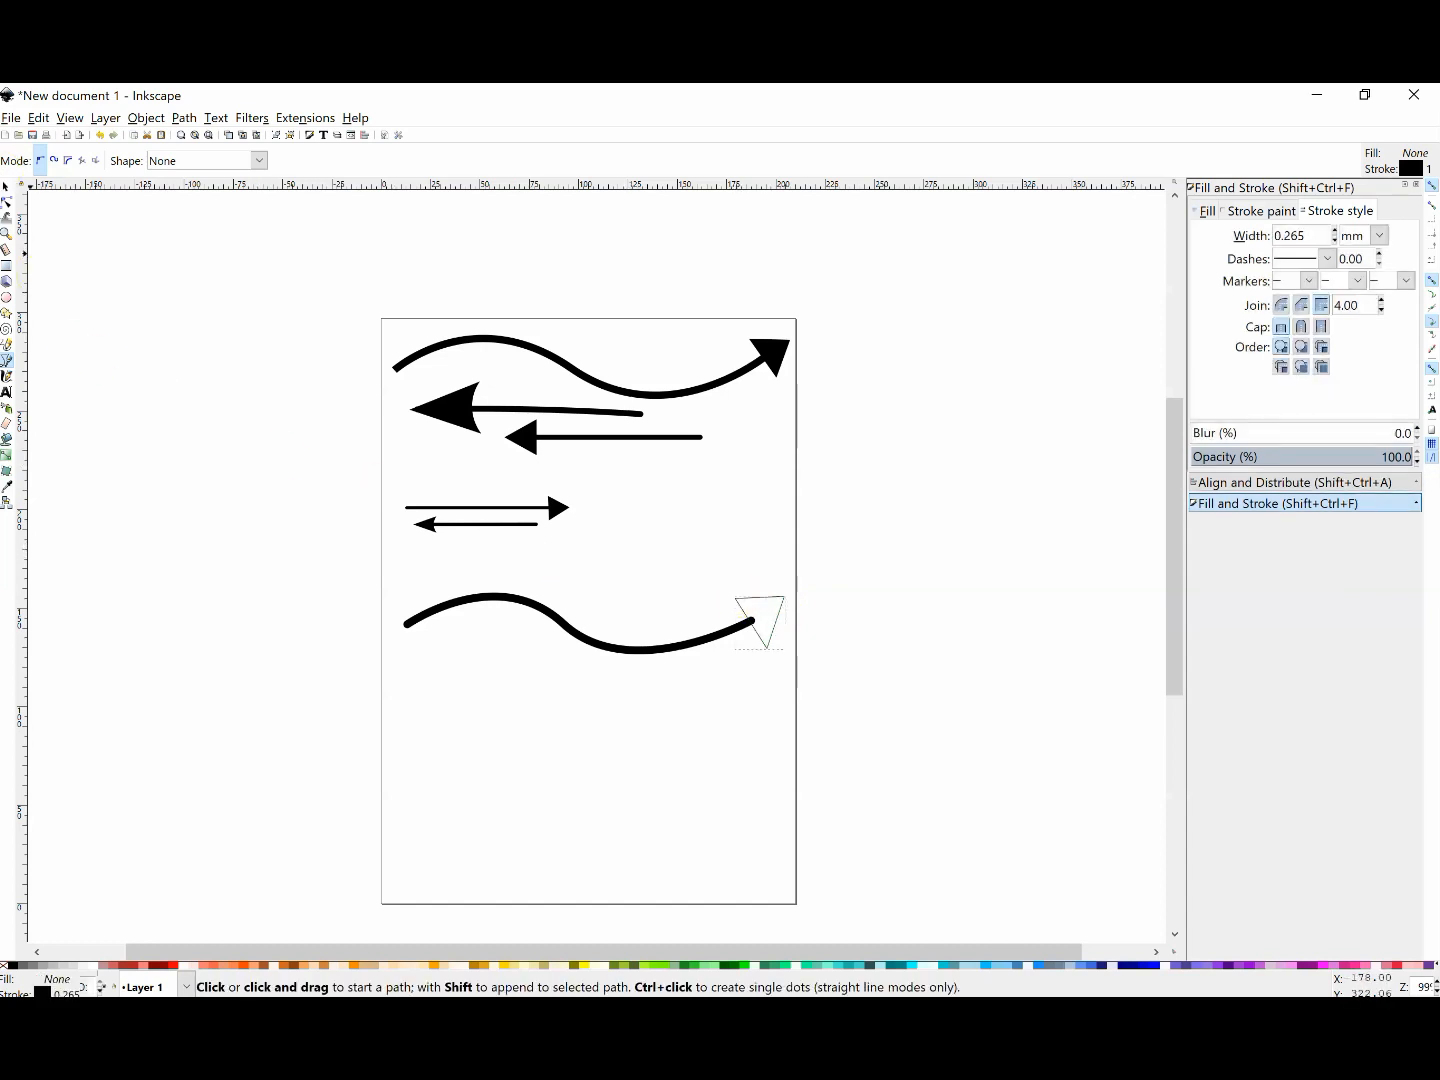
Fill the triangular arrowhead with flat black and remove its stroke paint.
click(6, 187)
click(765, 614)
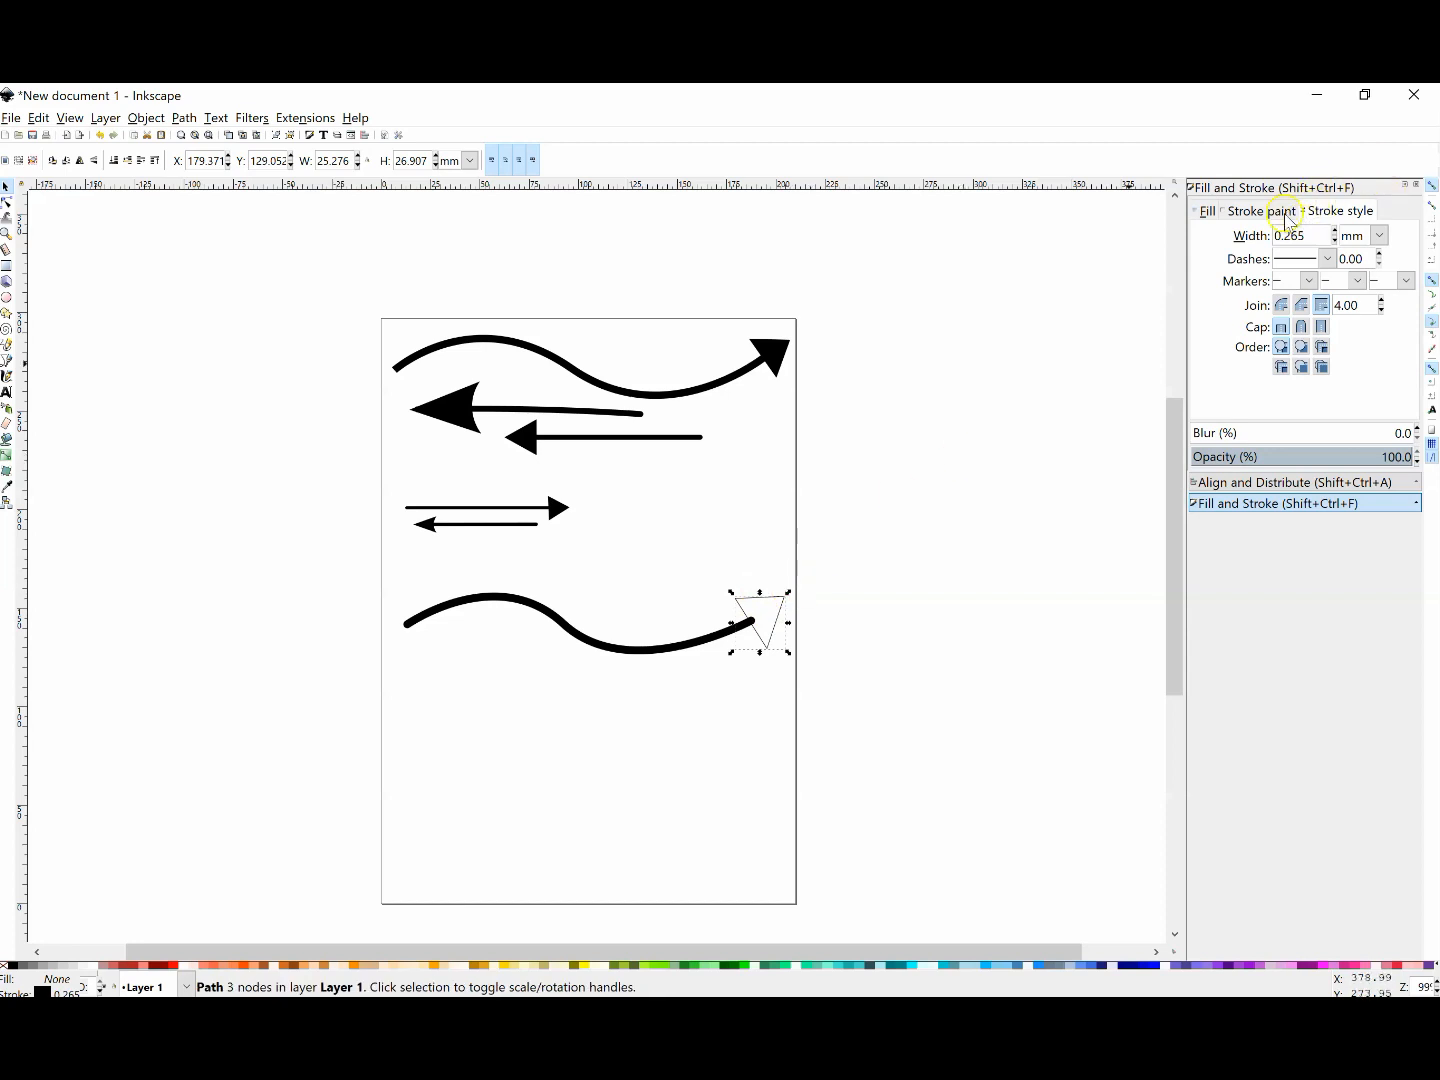
click(1207, 212)
click(1218, 233)
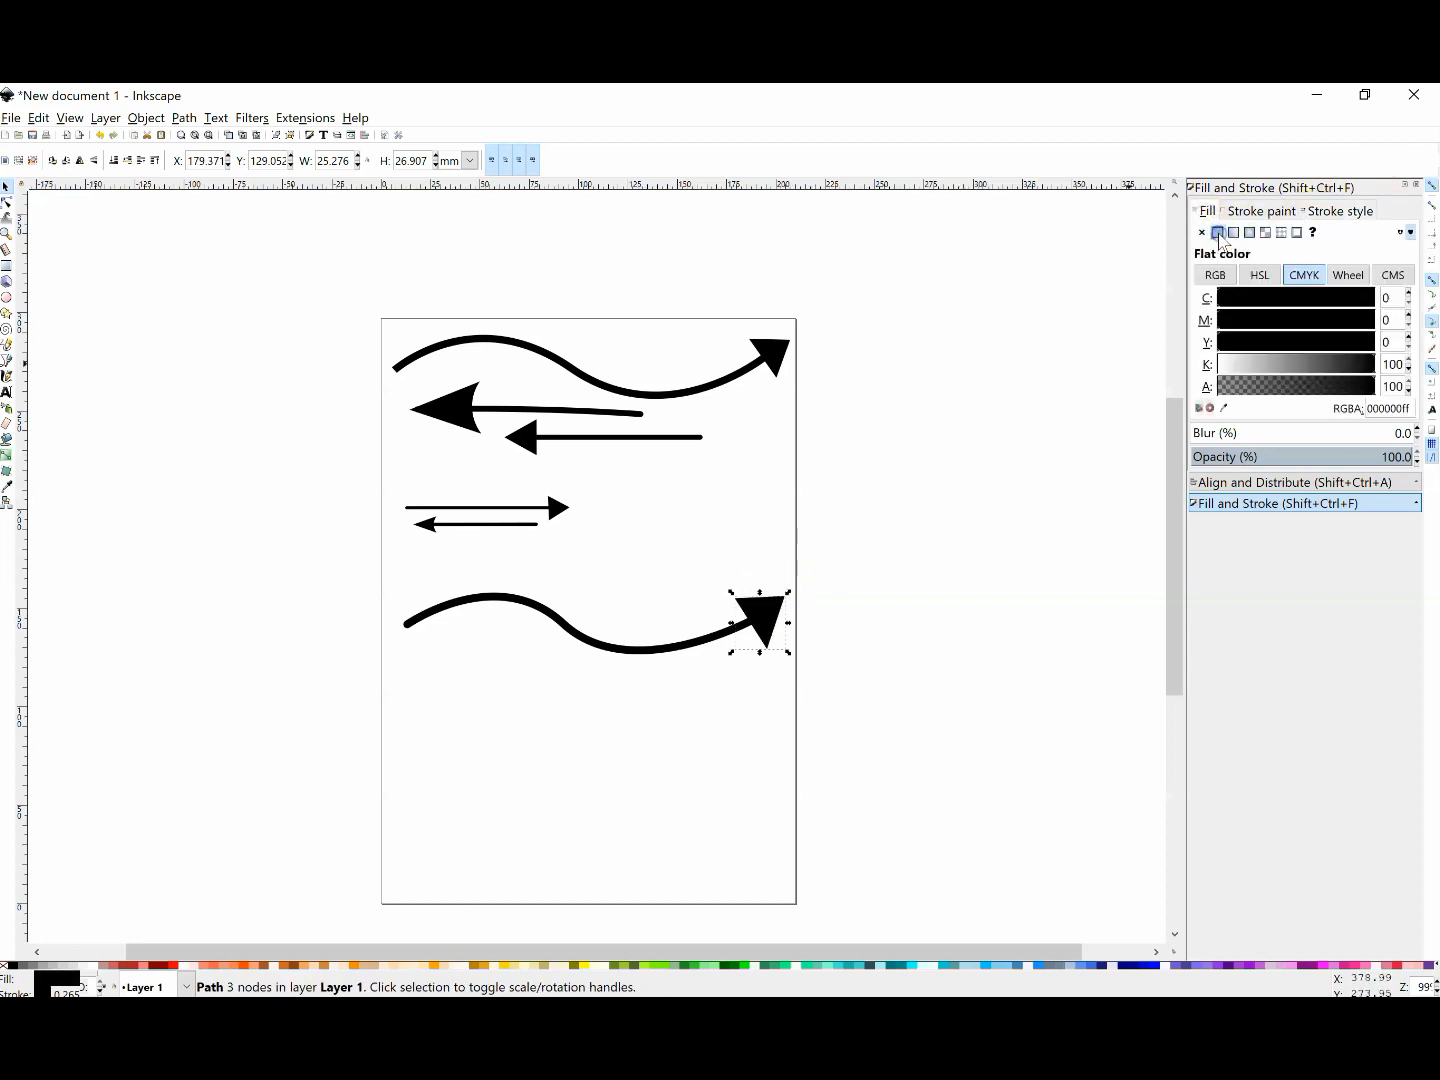
click(1261, 212)
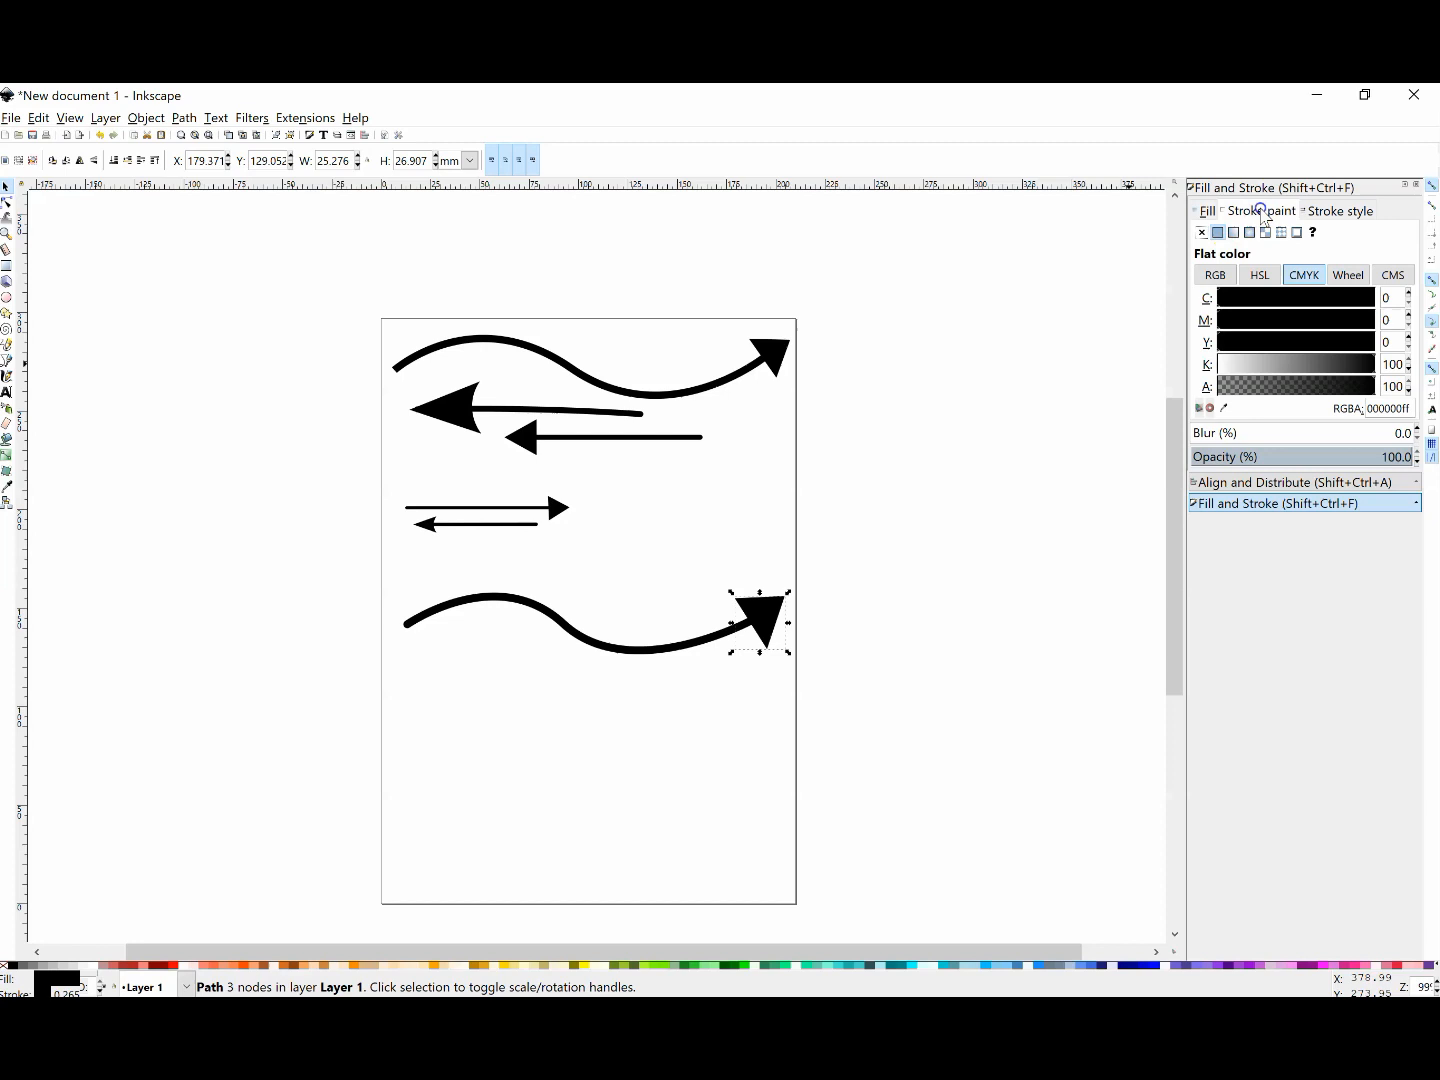
click(1203, 233)
click(1219, 235)
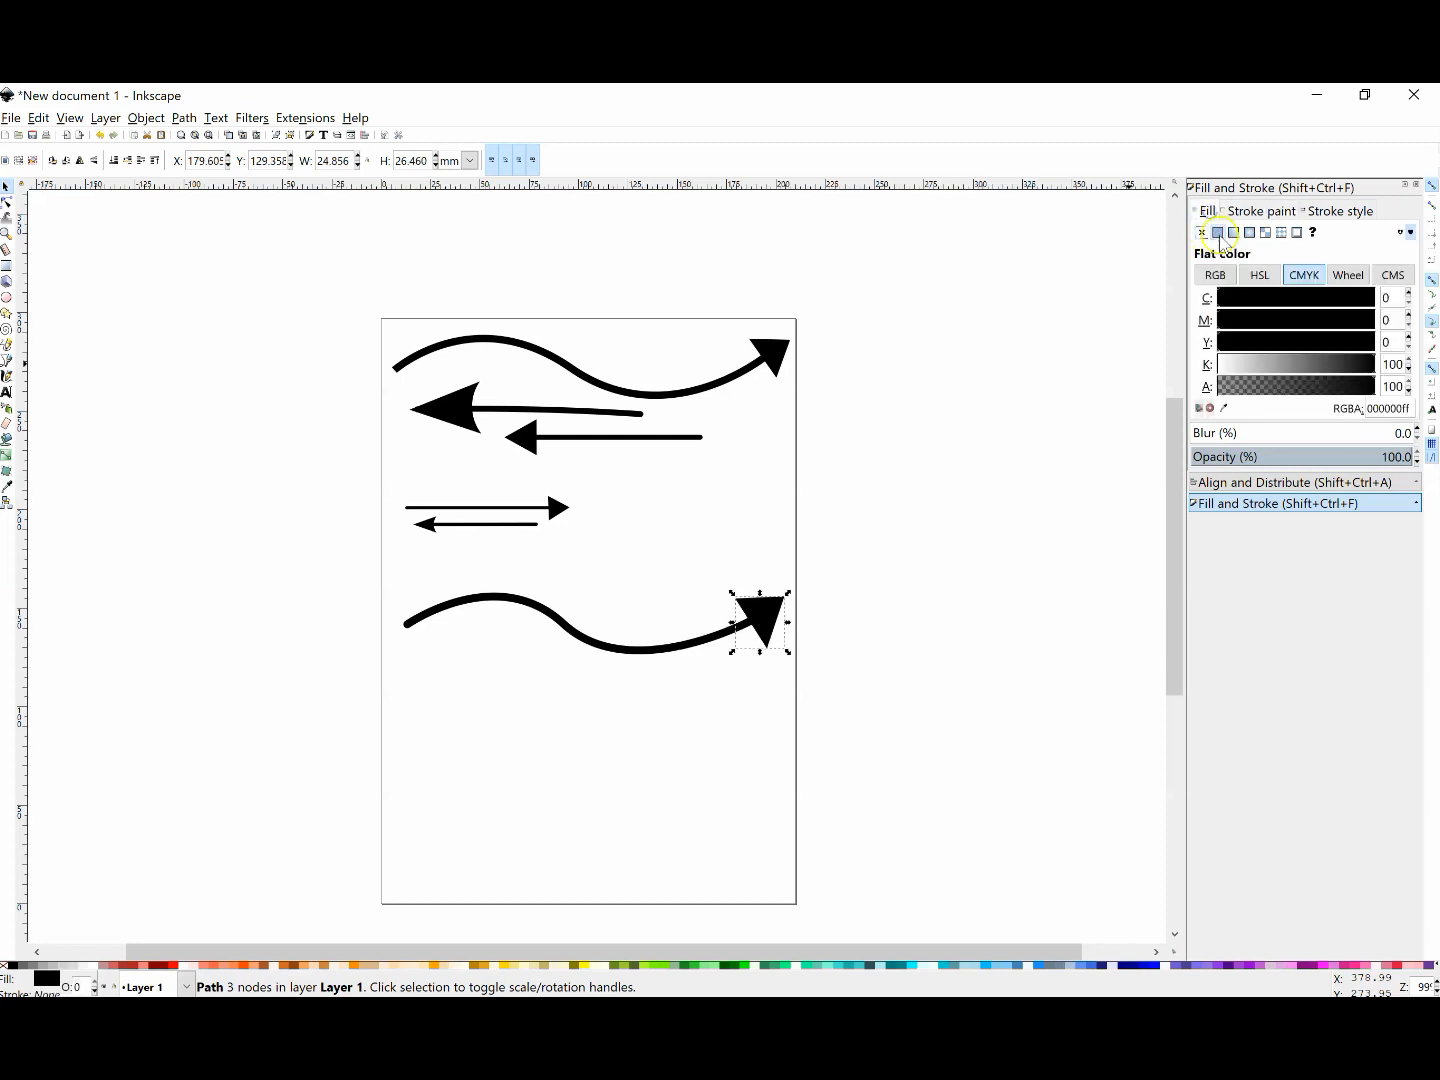
Reposition the arrowhead on the wavy line's end and rotate it slightly clockwise to follow the curve's direction.
click(773, 642)
drag(772, 619, 771, 622)
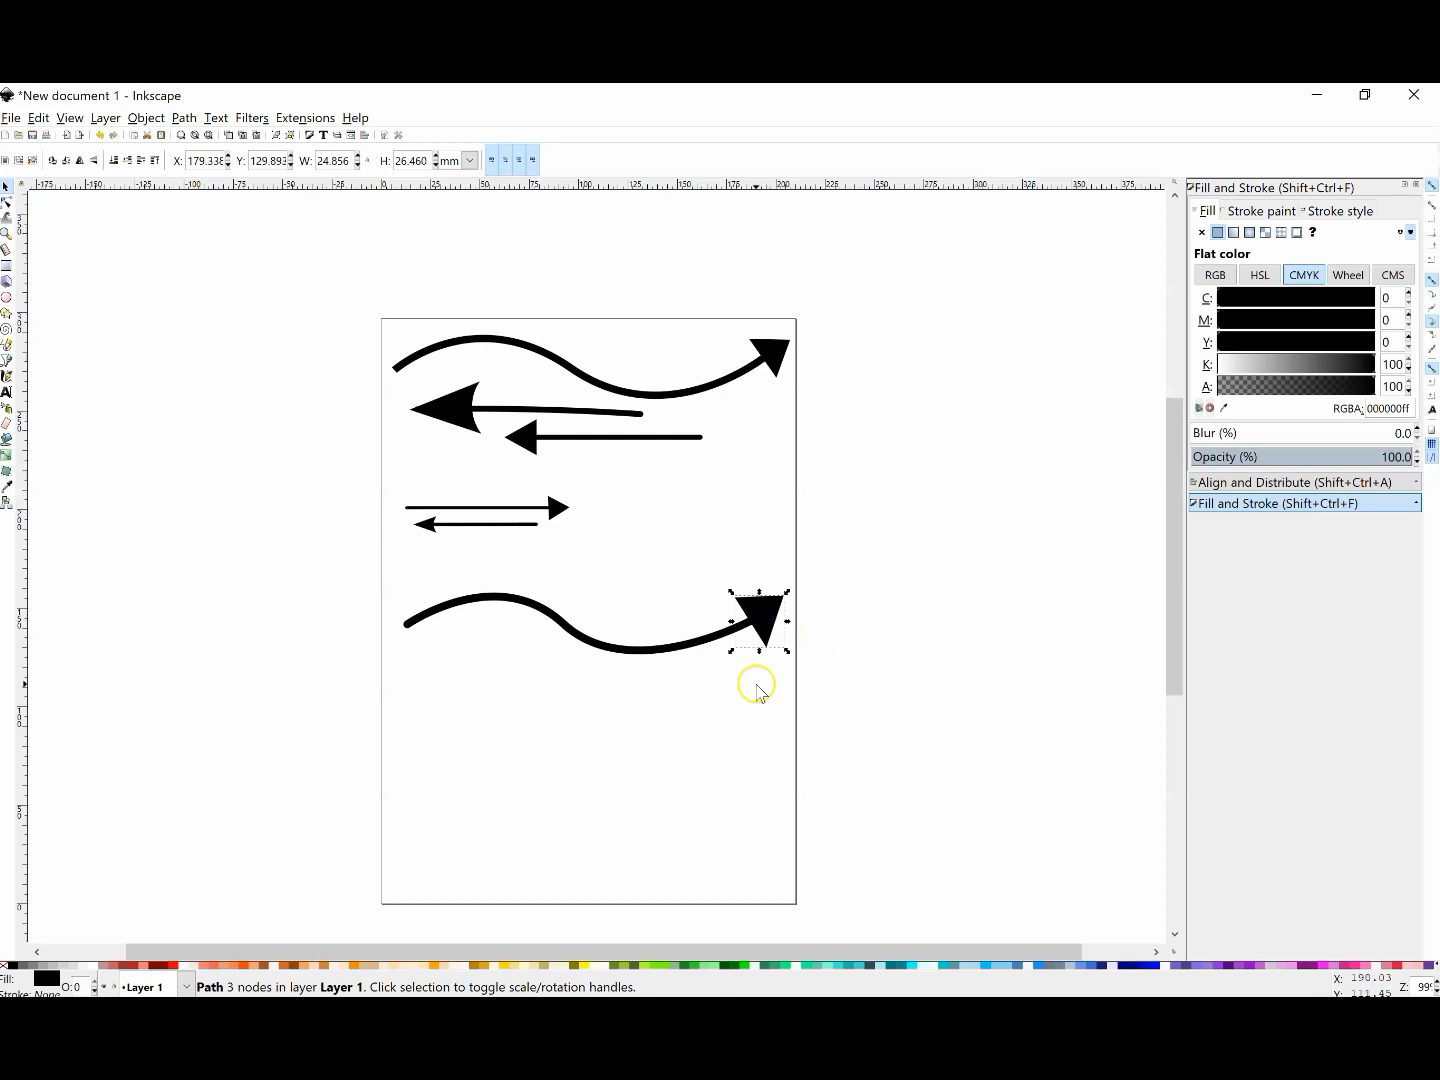
click(771, 611)
drag(789, 591, 783, 605)
click(673, 604)
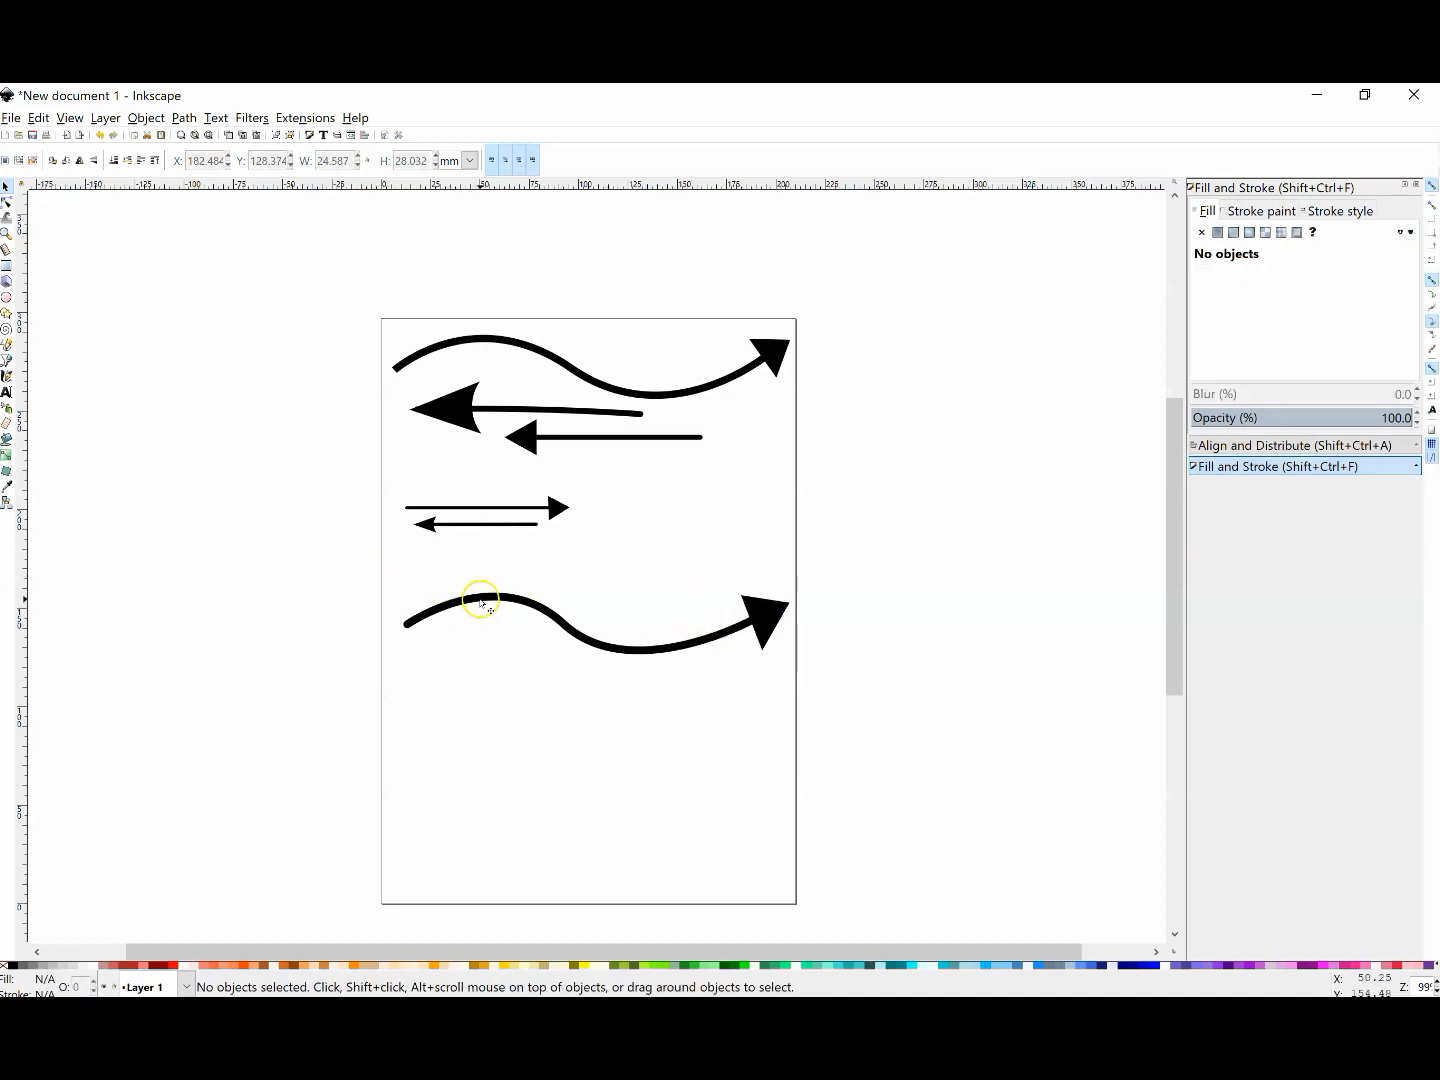
Switch to Outline display mode and convert the wavy line's stroke to a path.
click(482, 601)
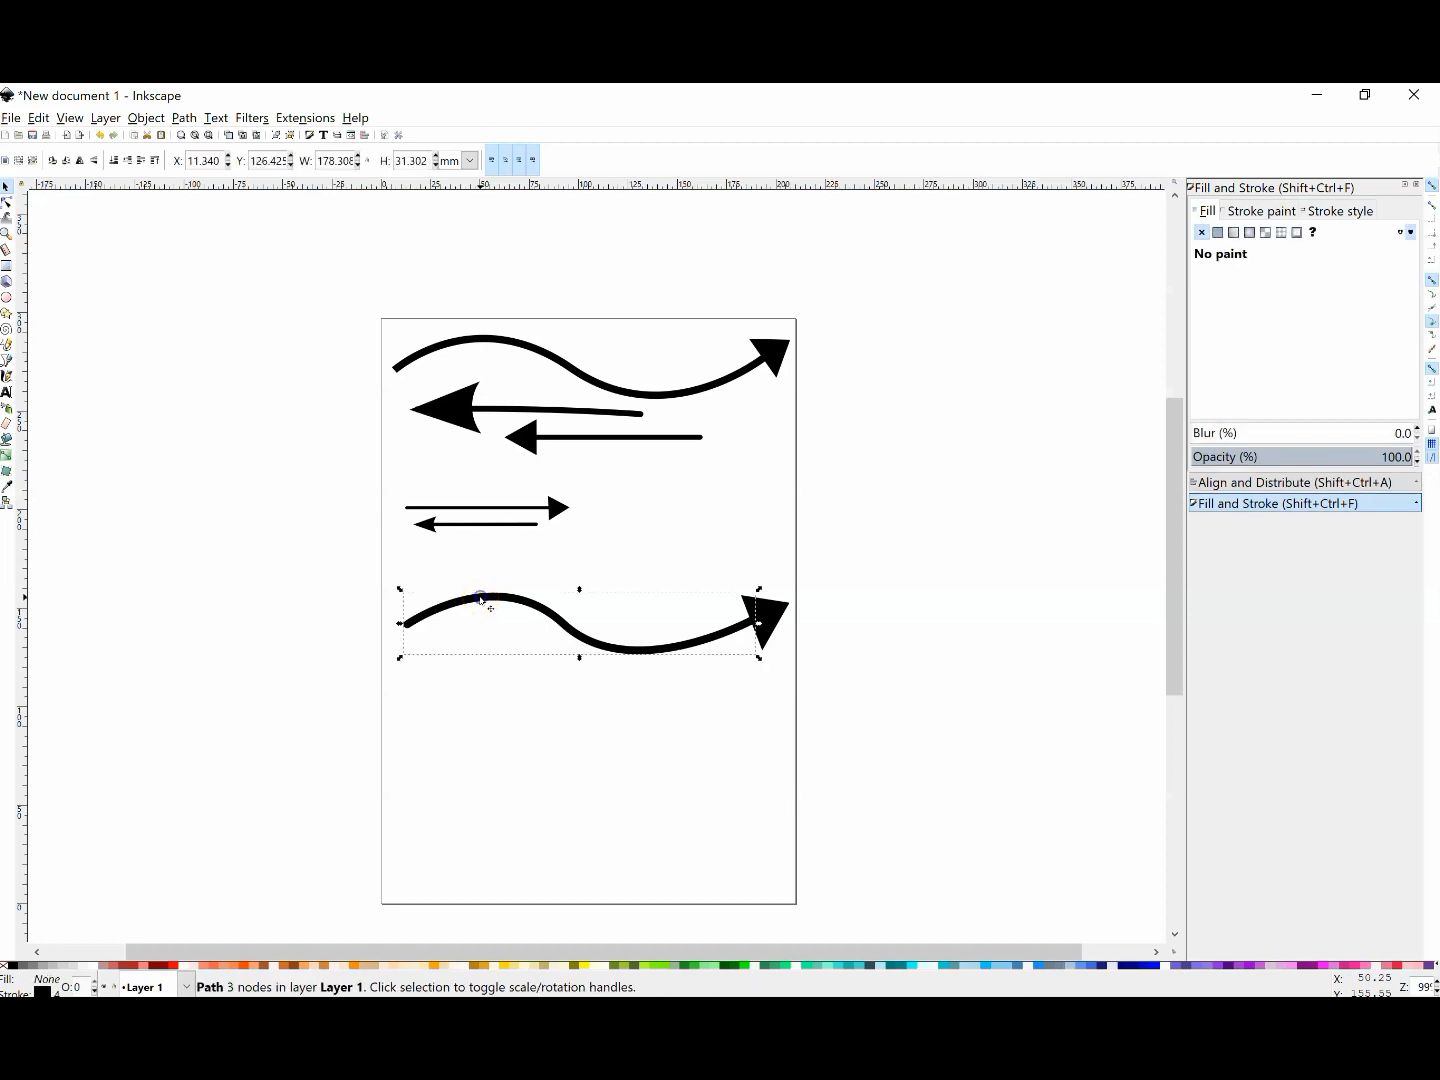
click(70, 118)
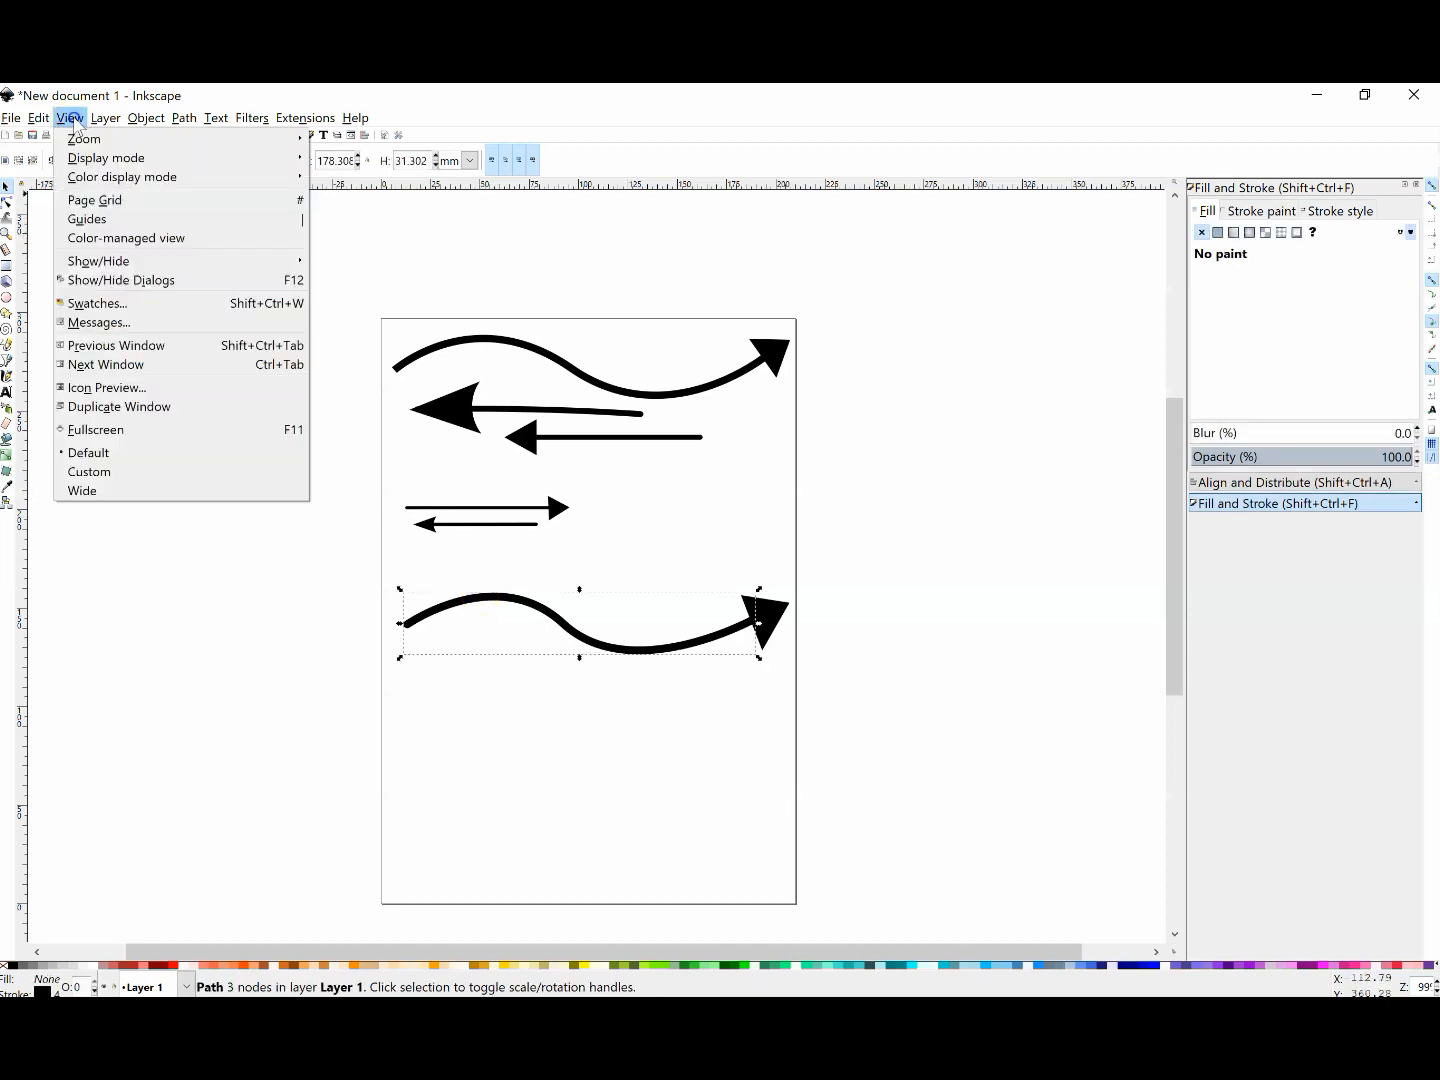
mouse_move(235, 160)
click(345, 214)
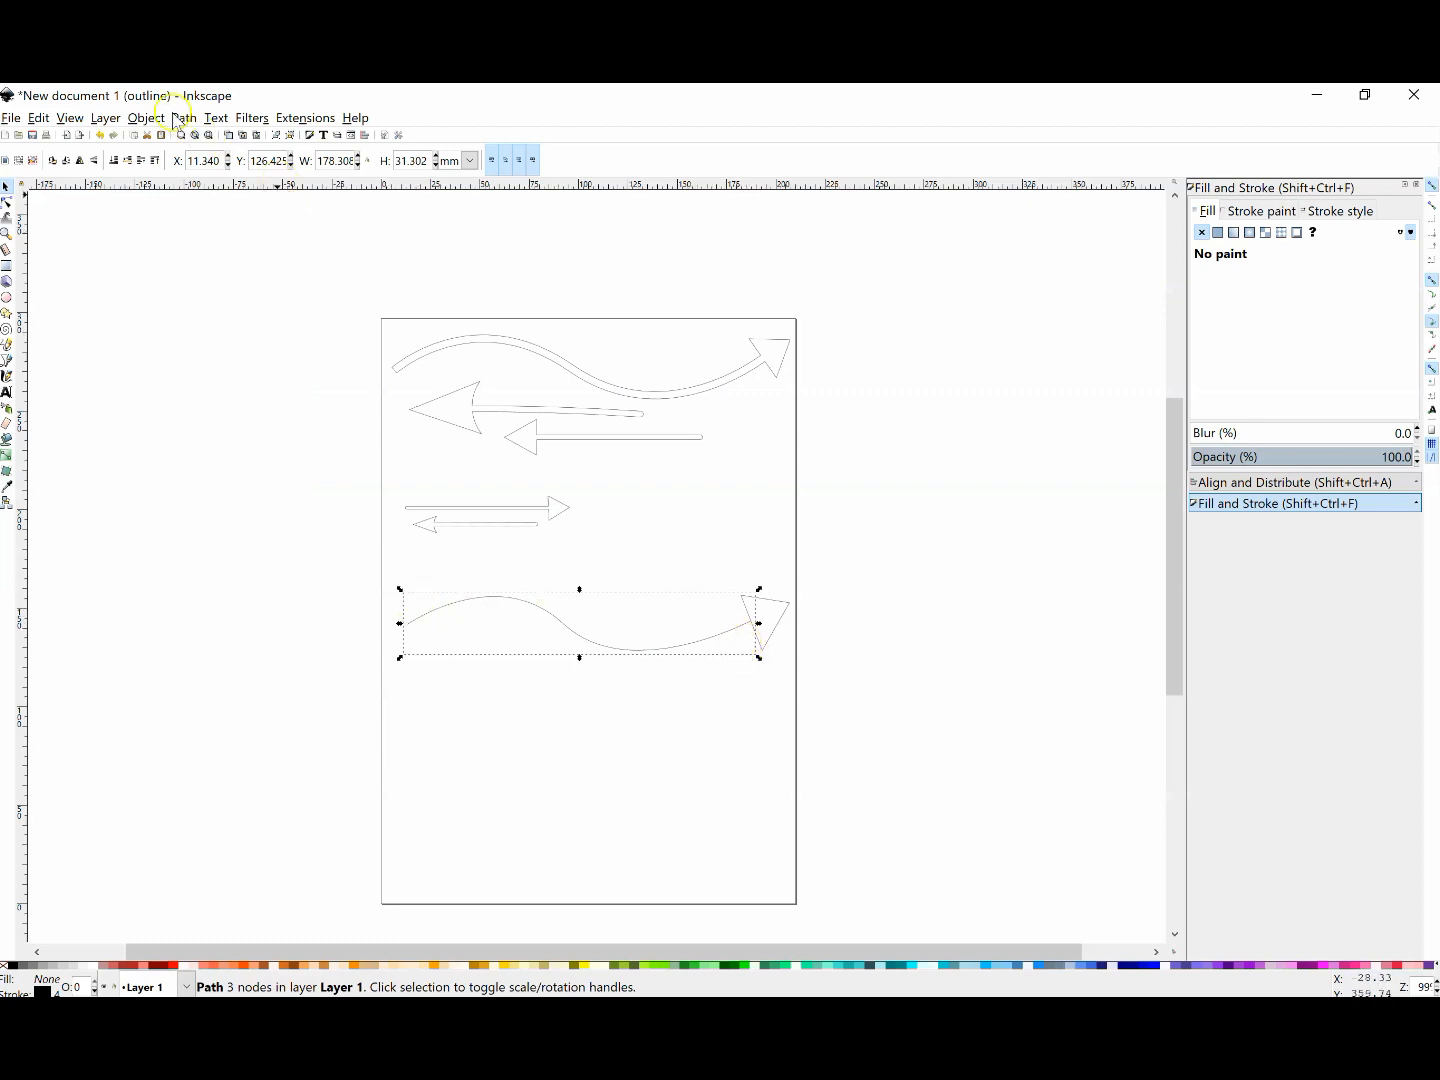
click(178, 121)
click(207, 154)
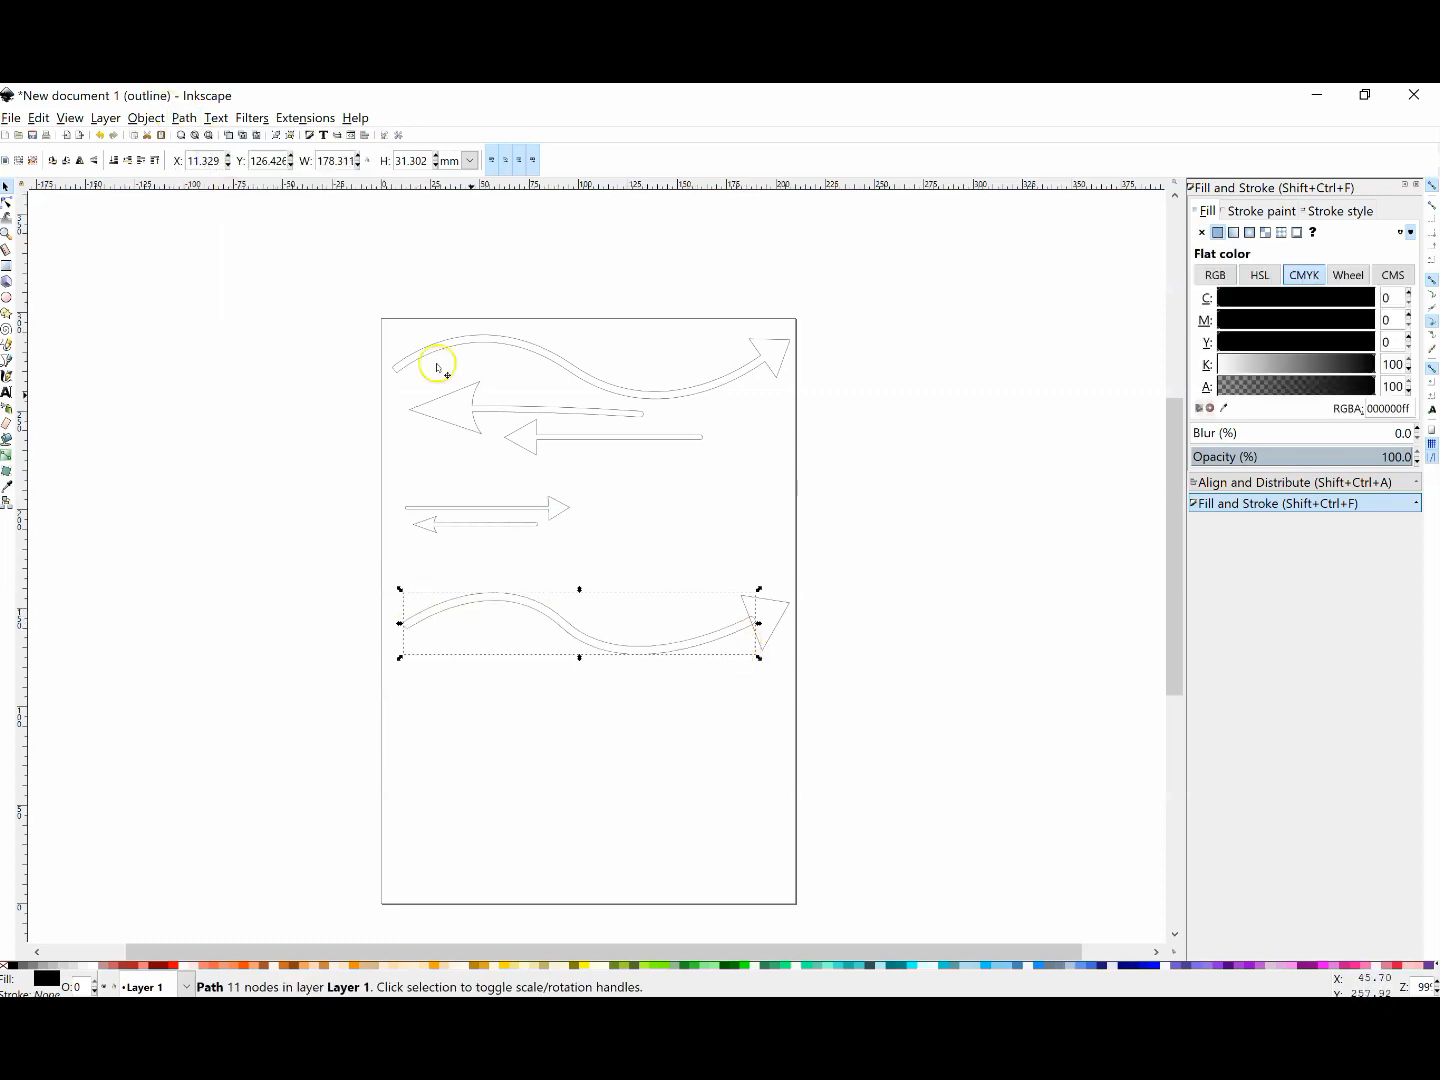
Union the wavy shaft and its triangular arrowhead into a single path.
click(794, 579)
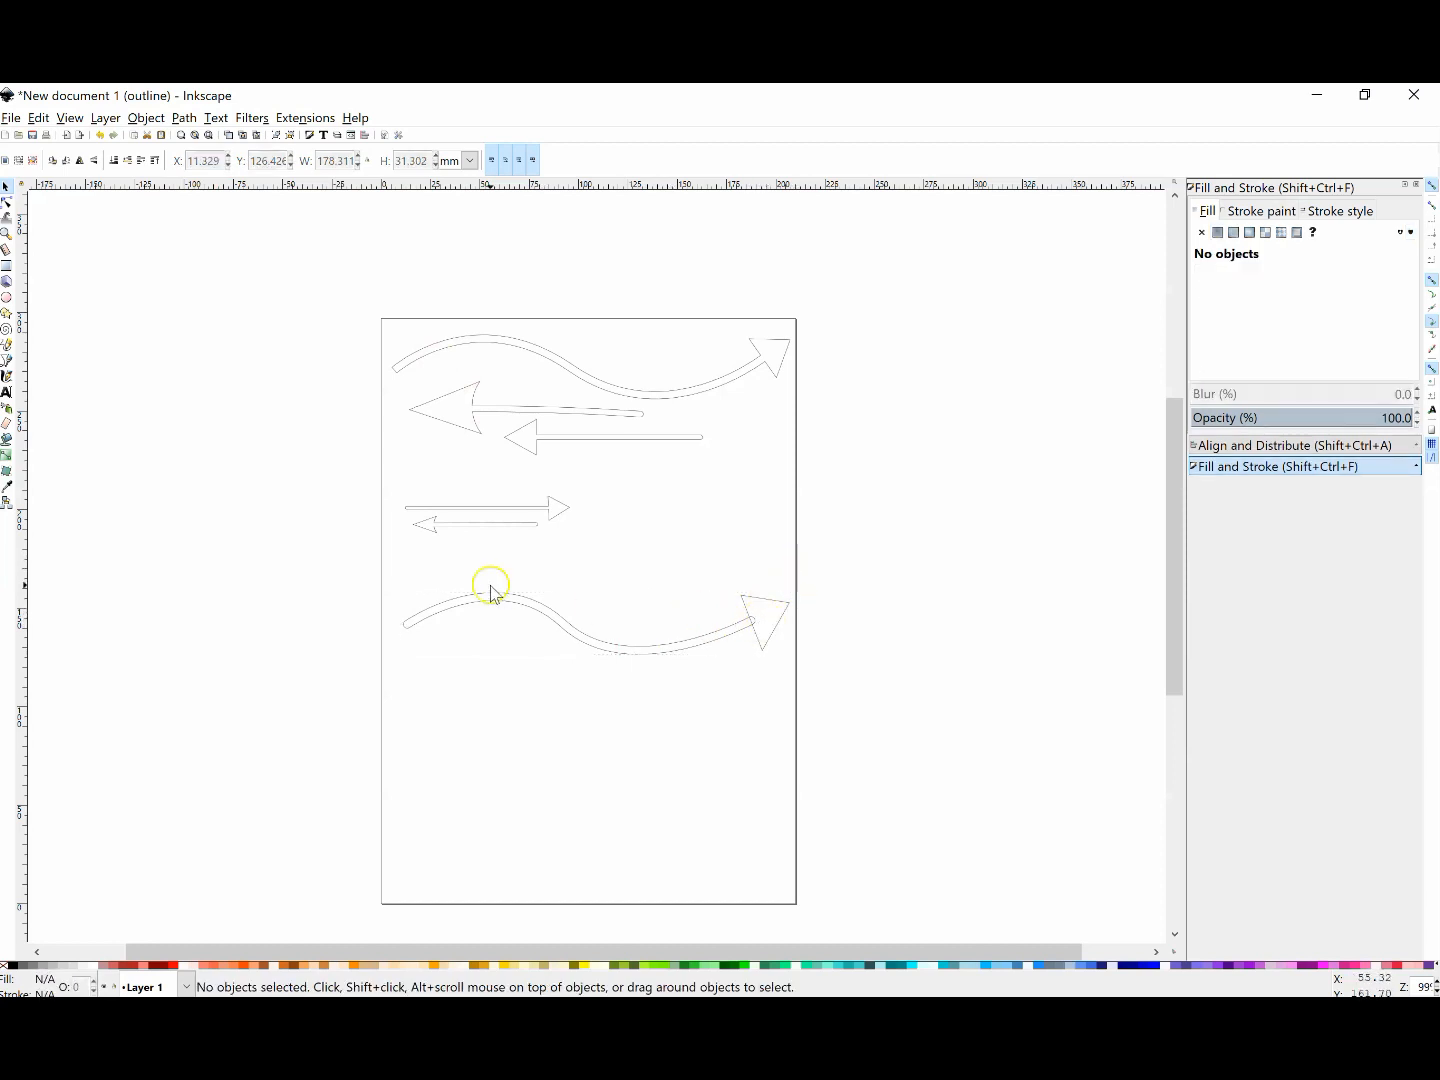
mouse_move(379, 554)
mouse_down()
mouse_move(720, 630)
mouse_move(843, 720)
mouse_up()
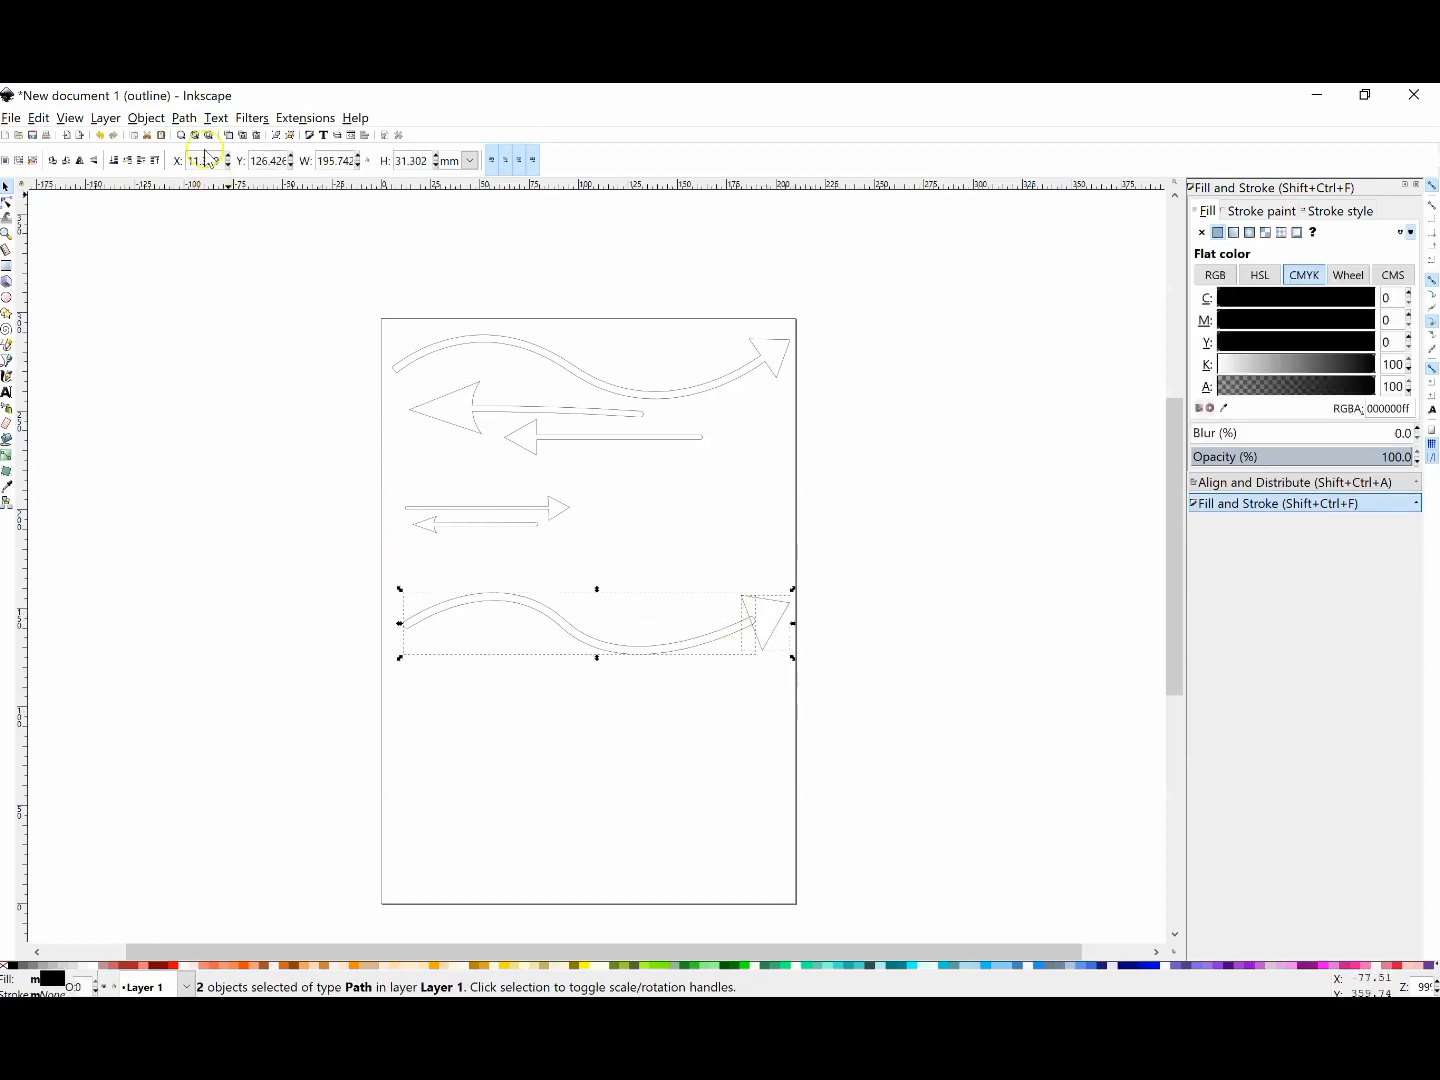
click(184, 118)
click(197, 222)
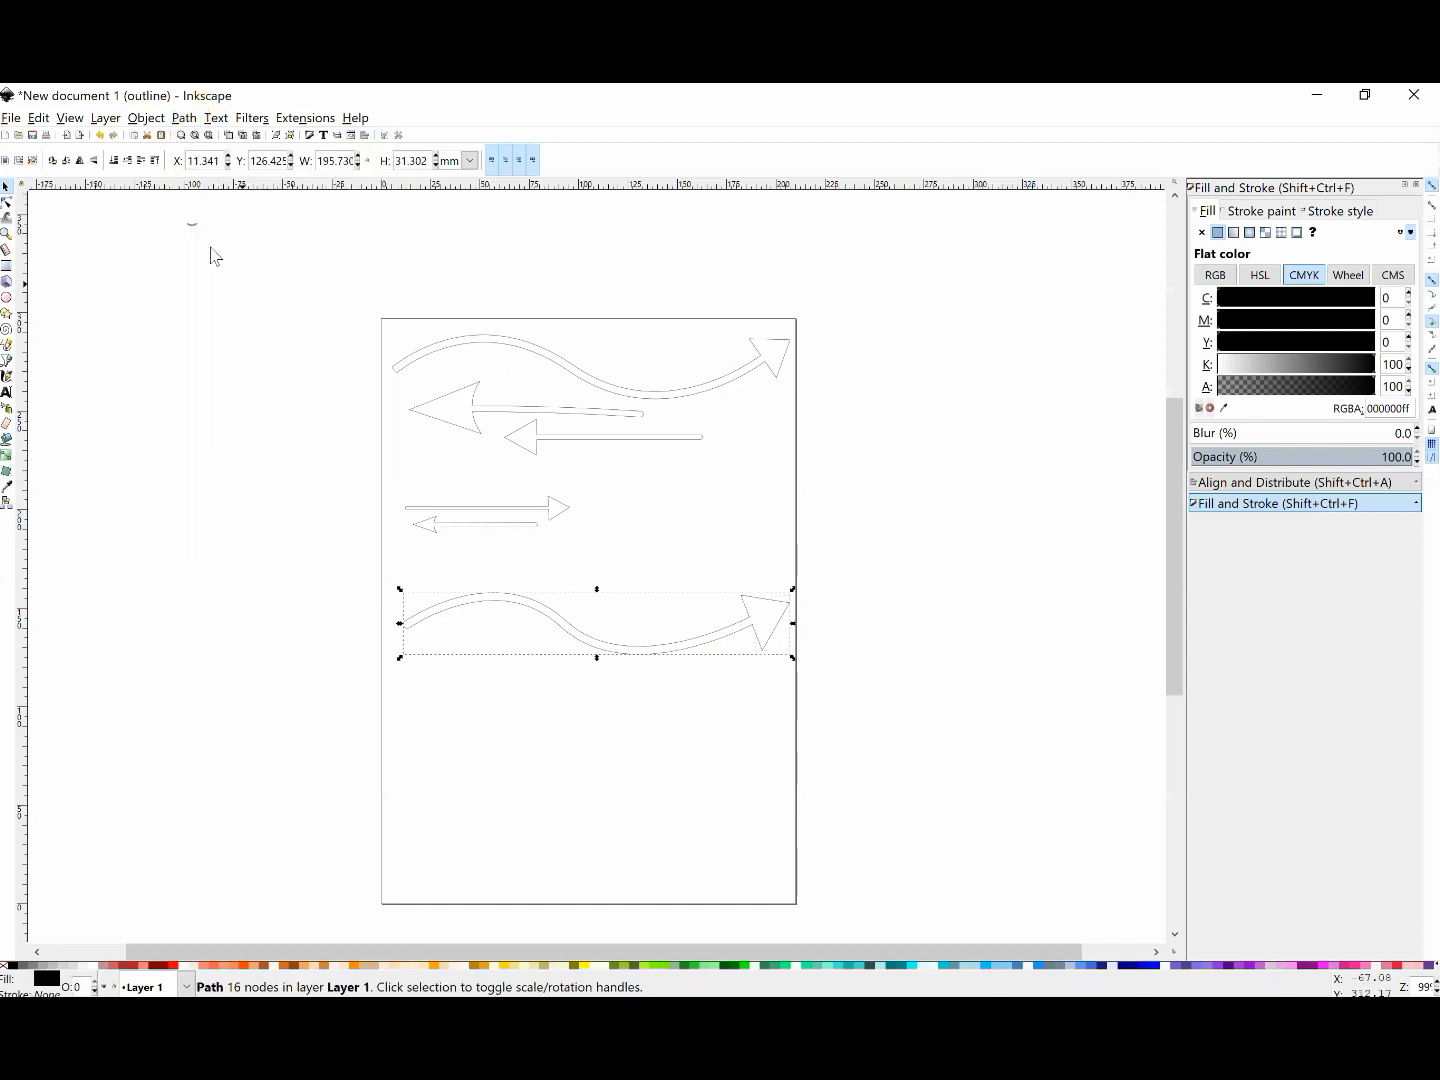
Return to Normal display mode and shrink the wavy arrow to about 124 mm wide, placed beneath the two small arrows.
click(66, 120)
mouse_move(100, 158)
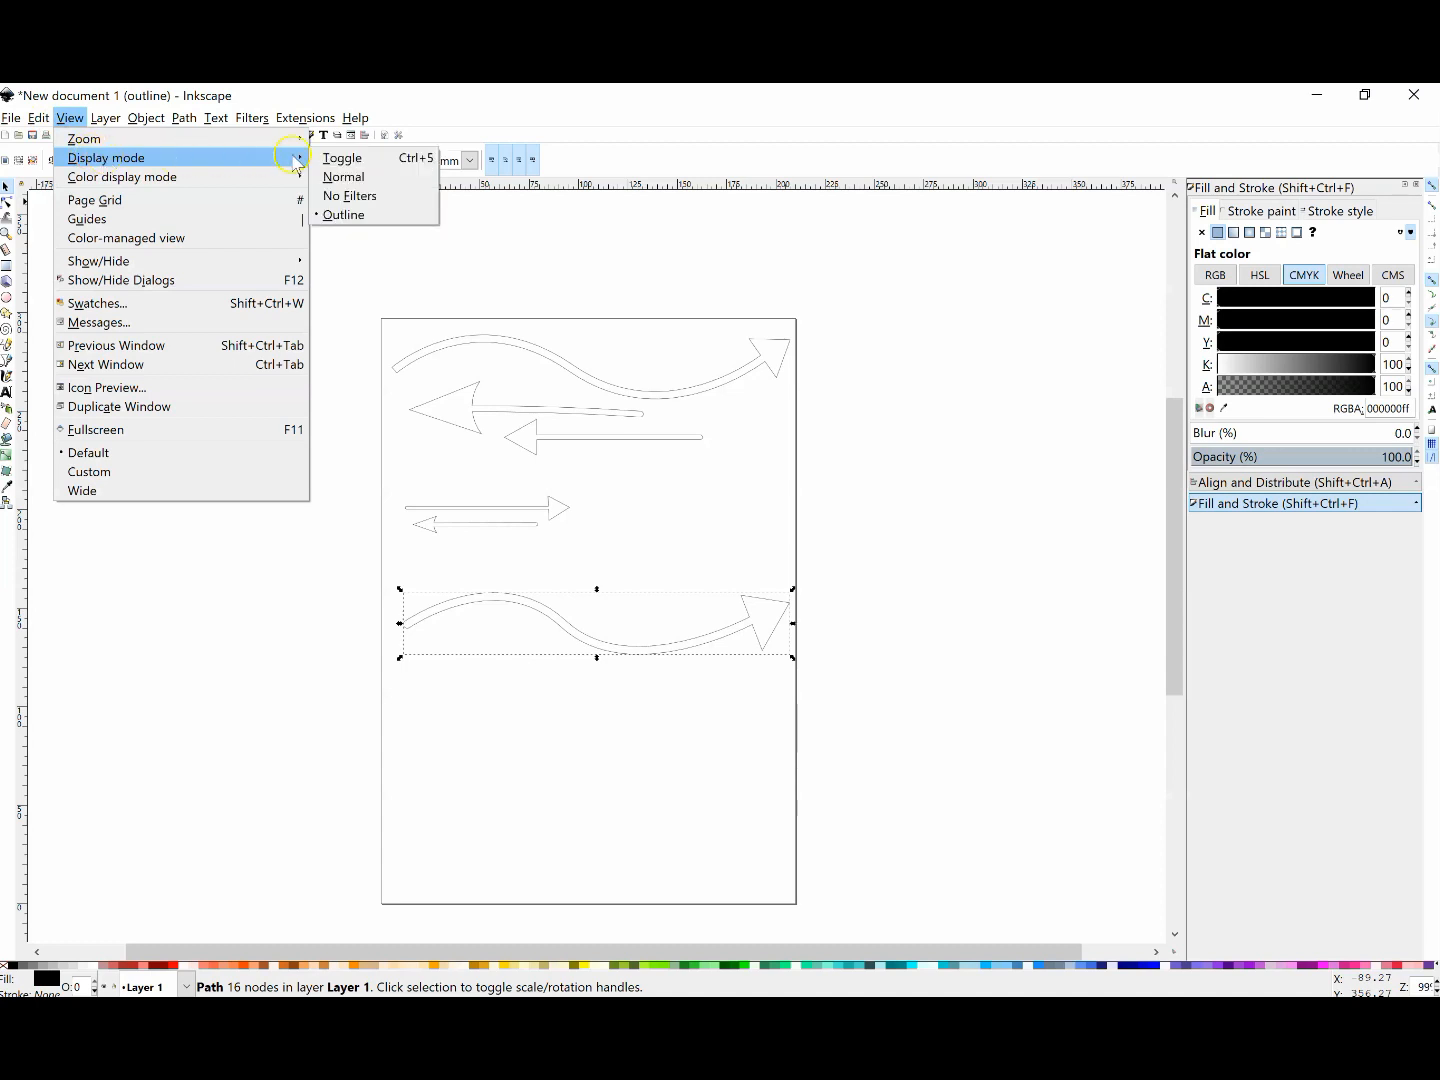
click(338, 178)
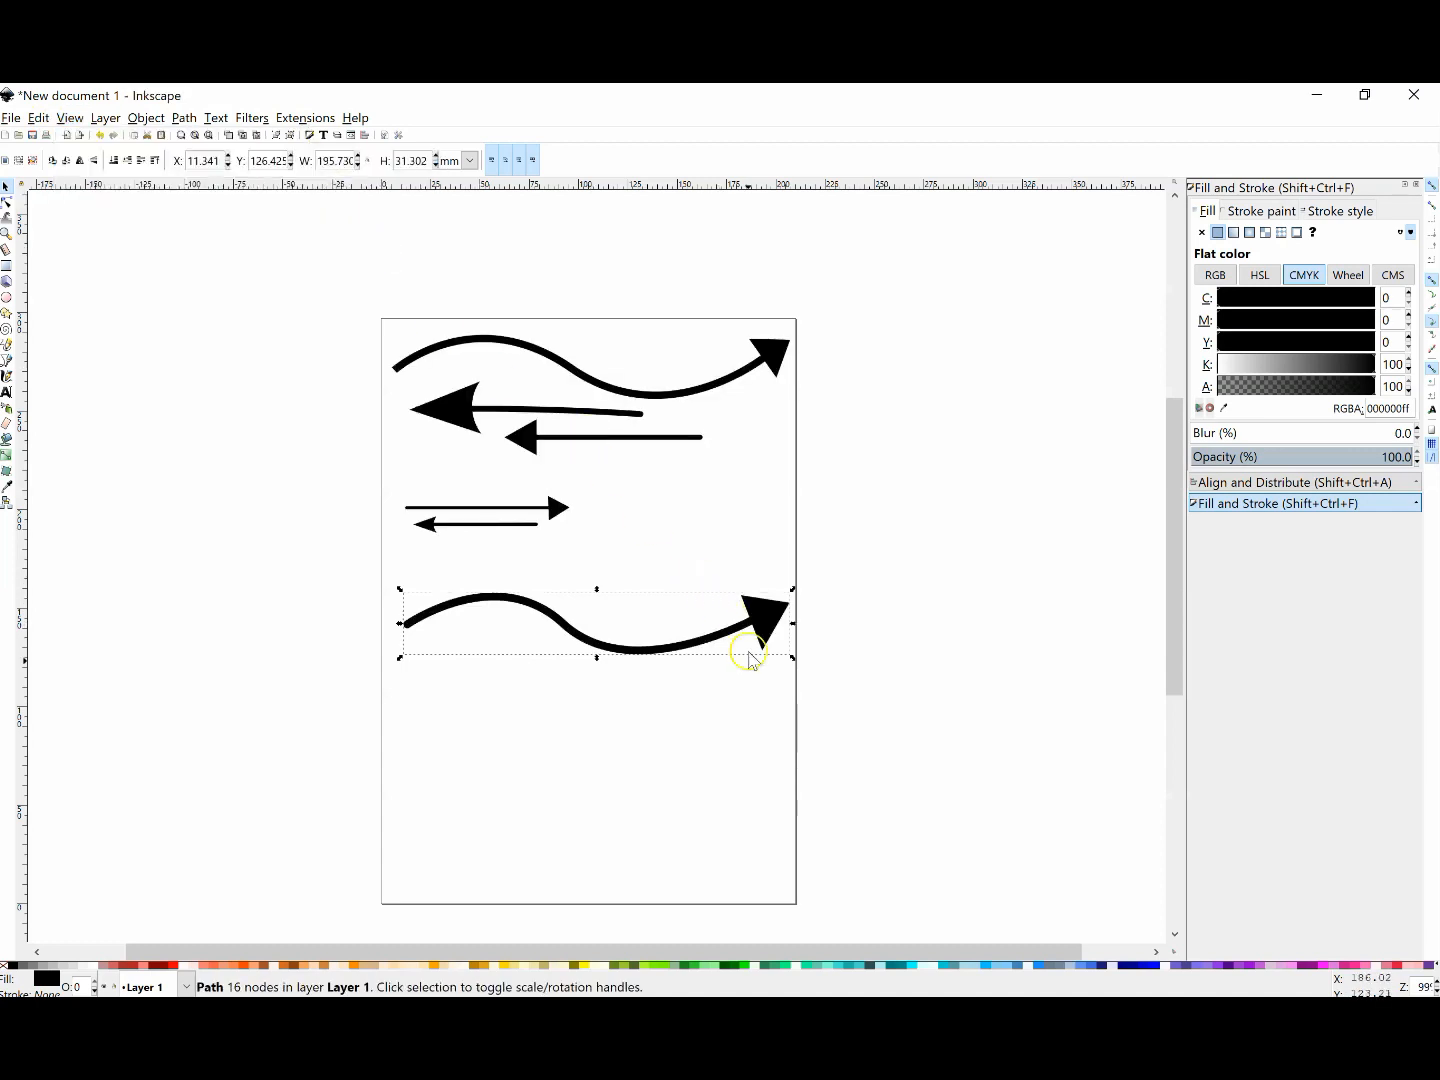
drag(793, 657, 662, 556)
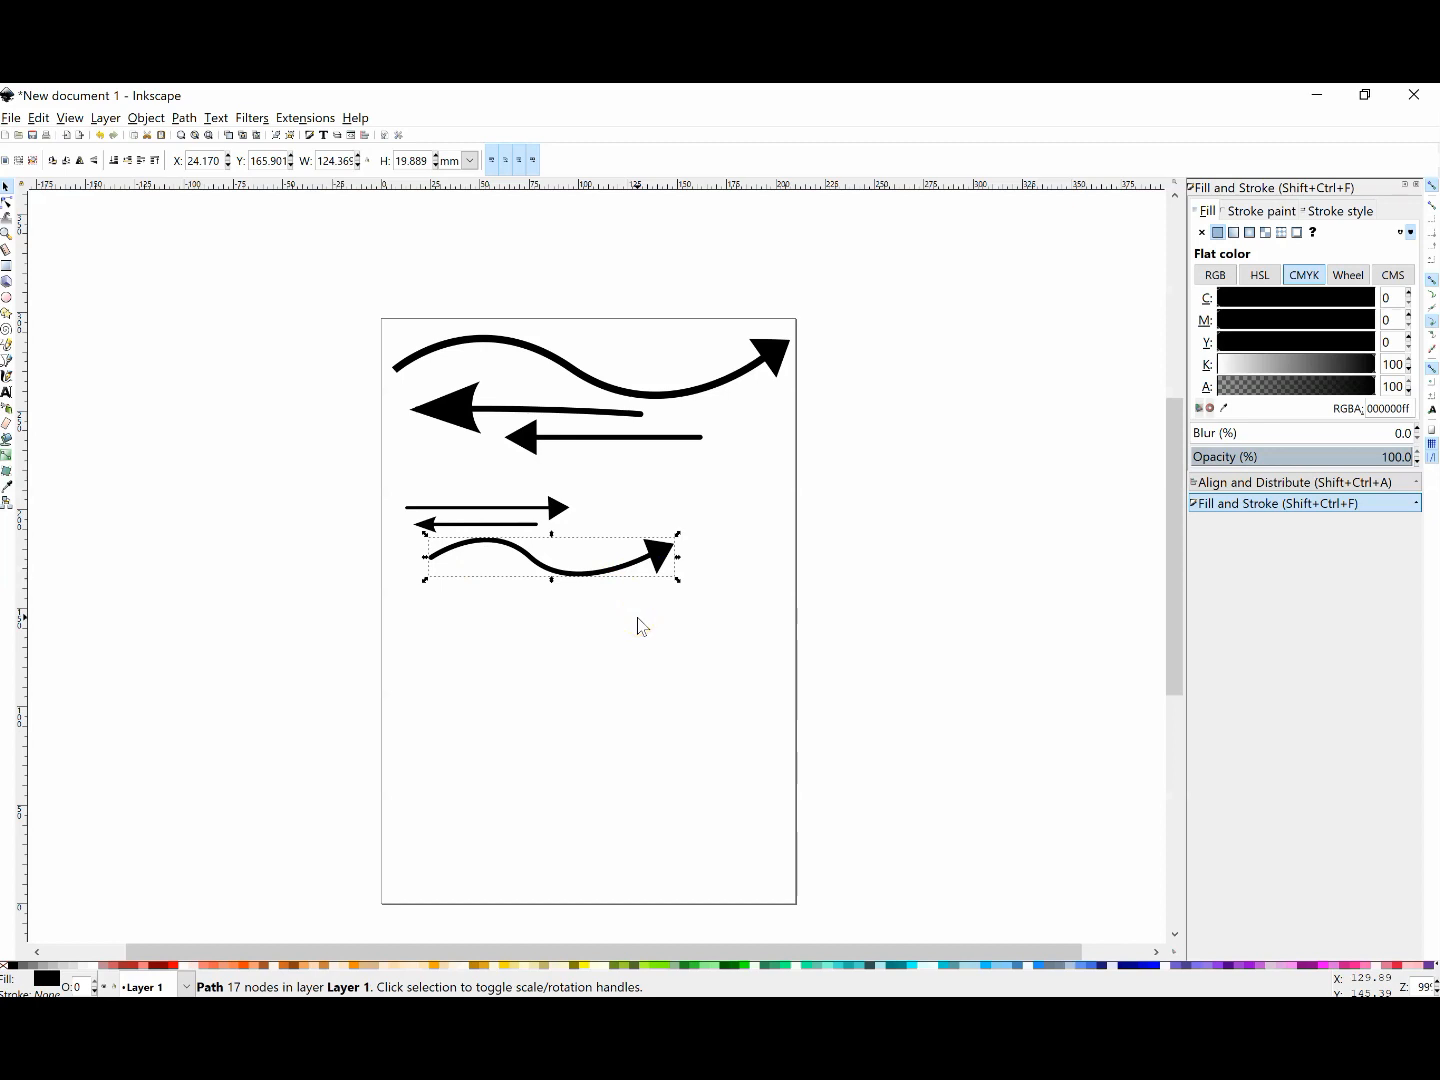
click(520, 630)
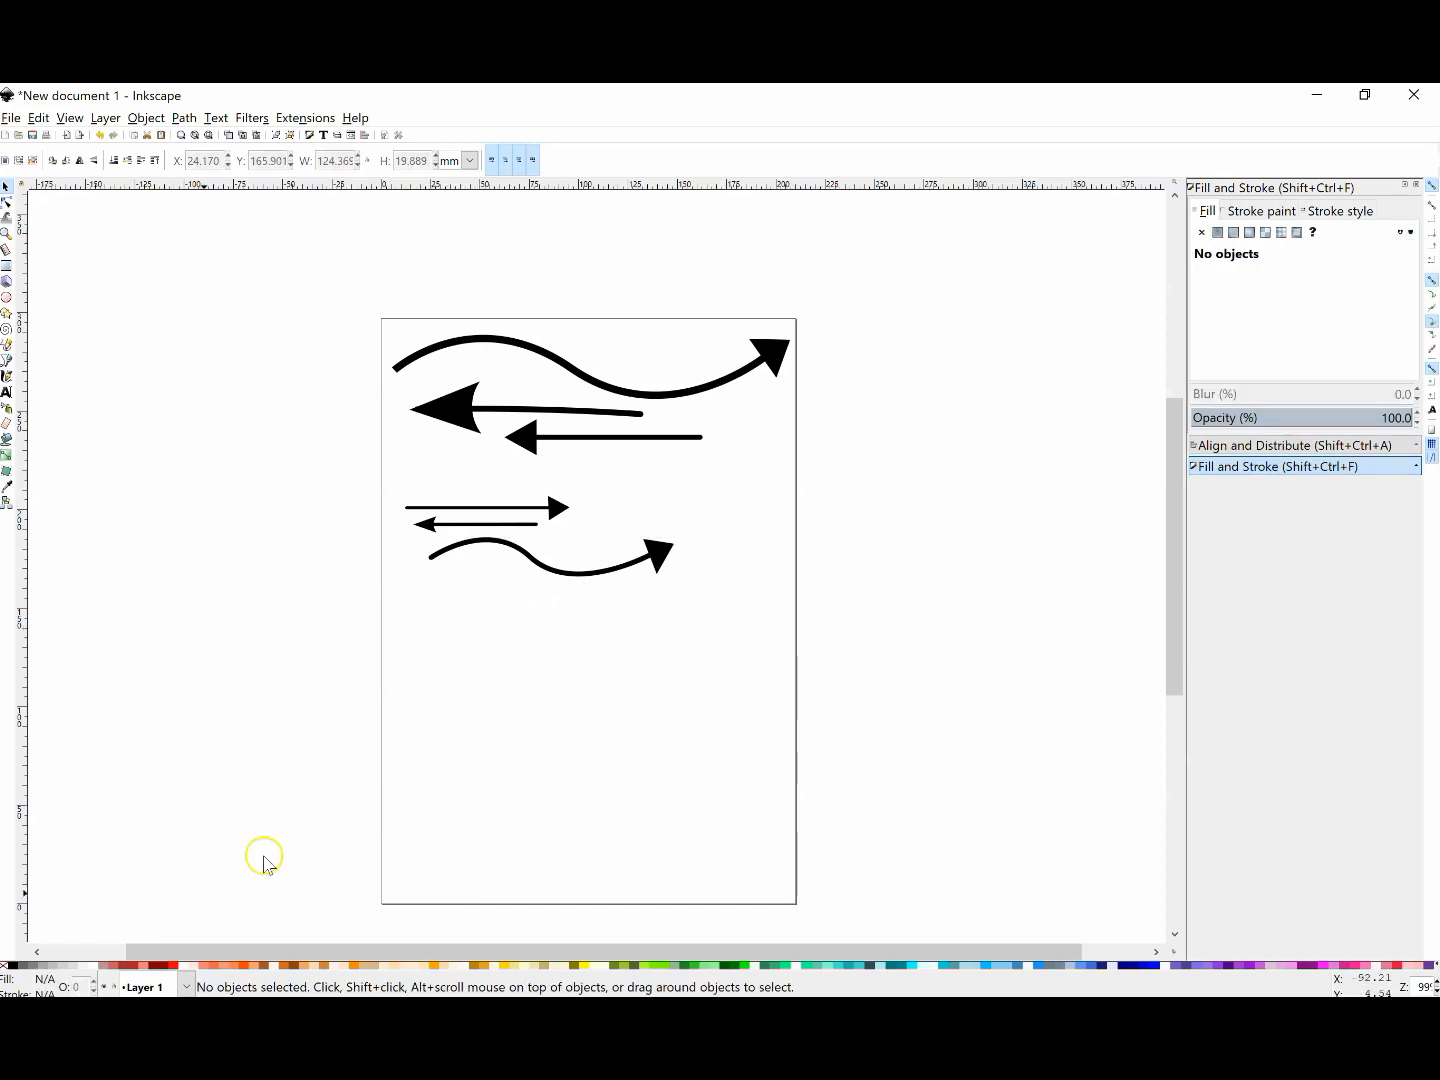